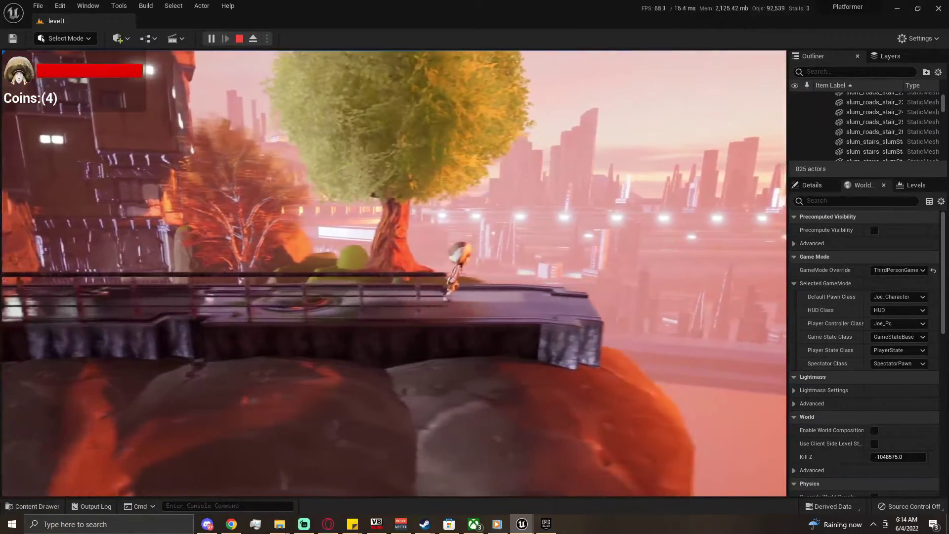
Play-test the example side-scroller level by running back and forth and jumping along the railed walkway and slum buildings.
key("a")
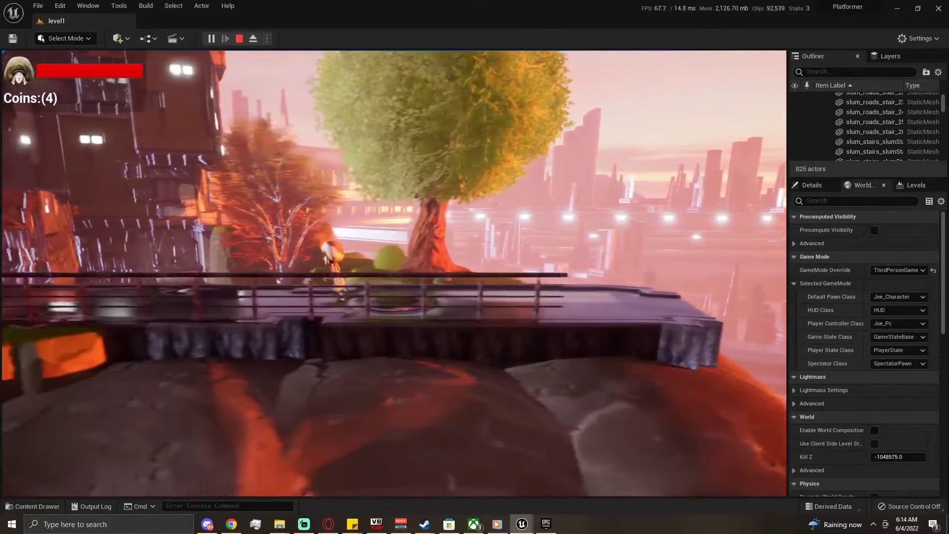
key("d")
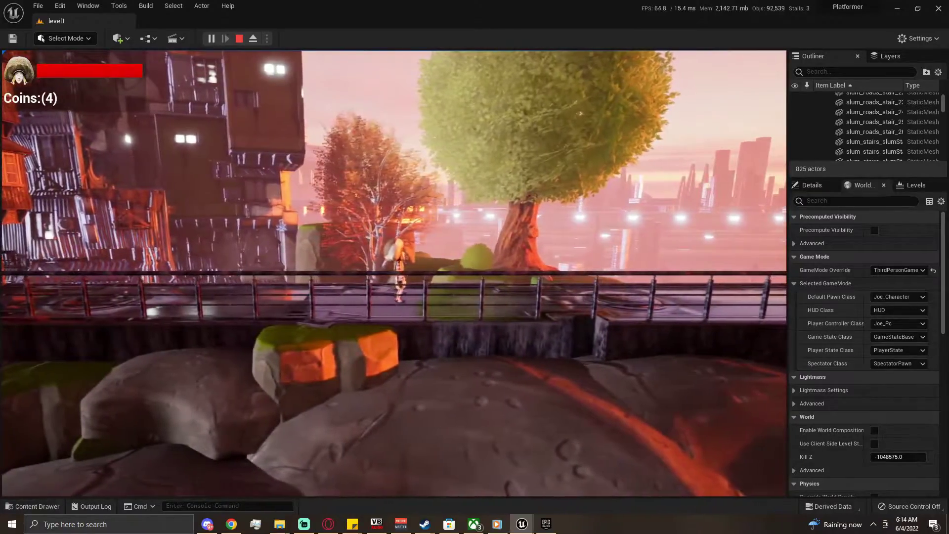
key("a")
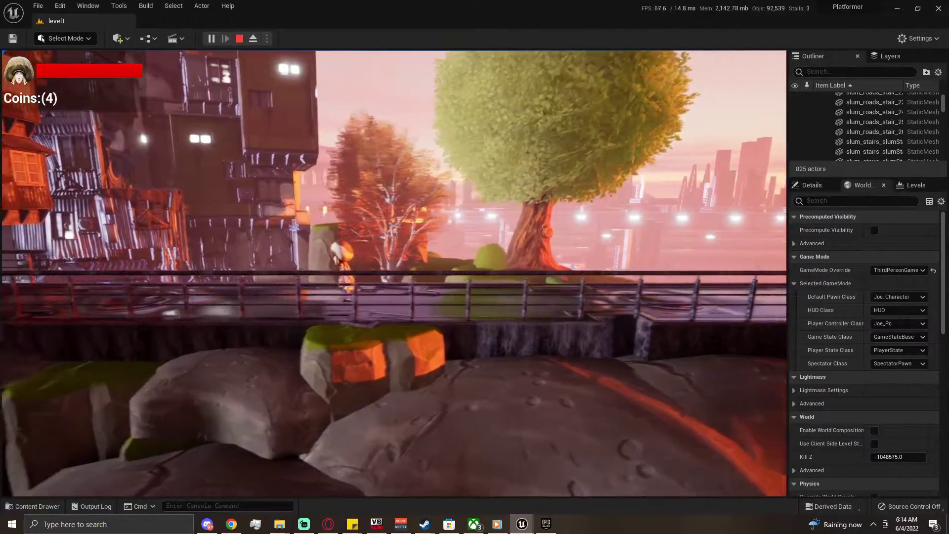
key("a")
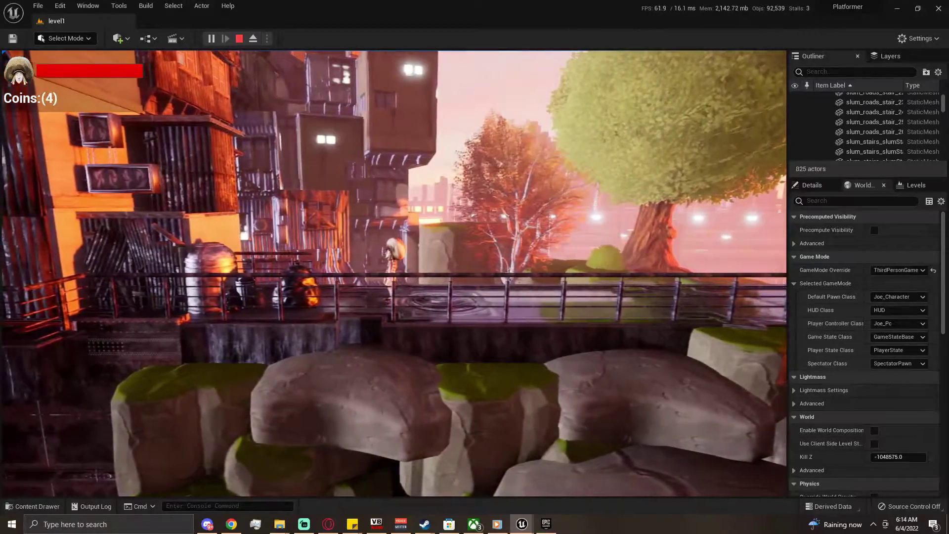
key("space")
key("space")
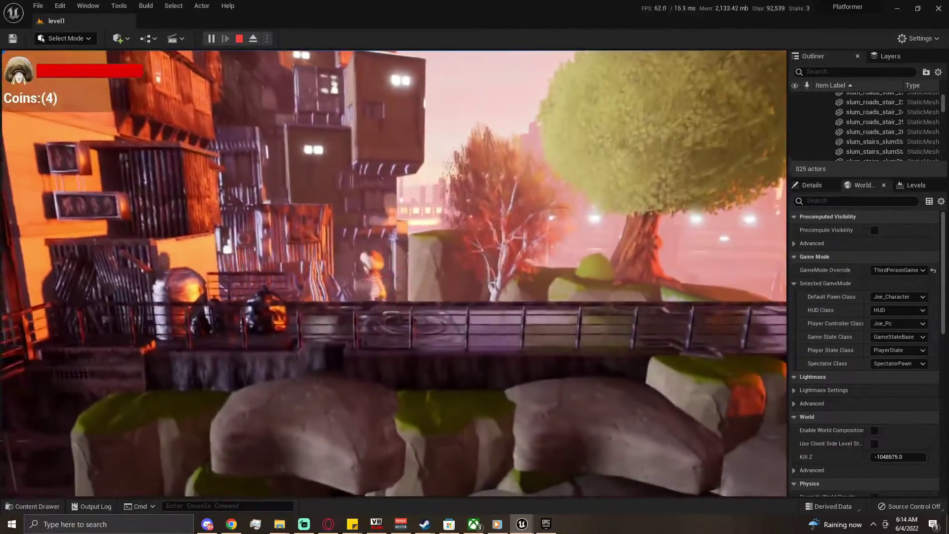
key("space")
key("space")
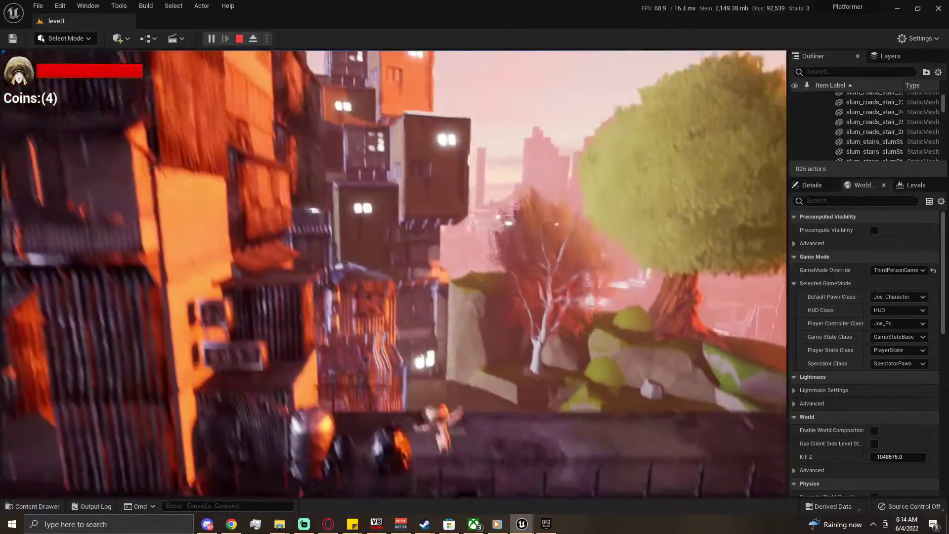
key("space")
key("space")
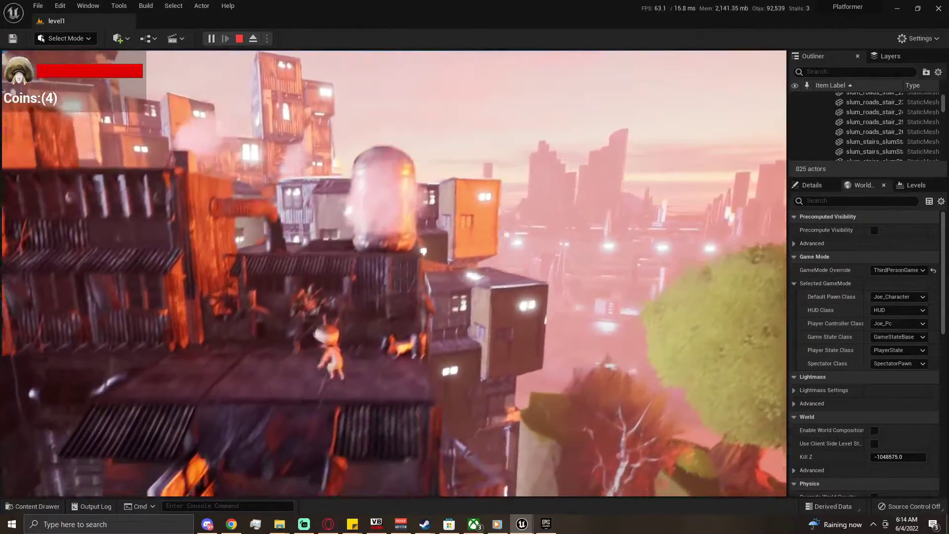
key("a")
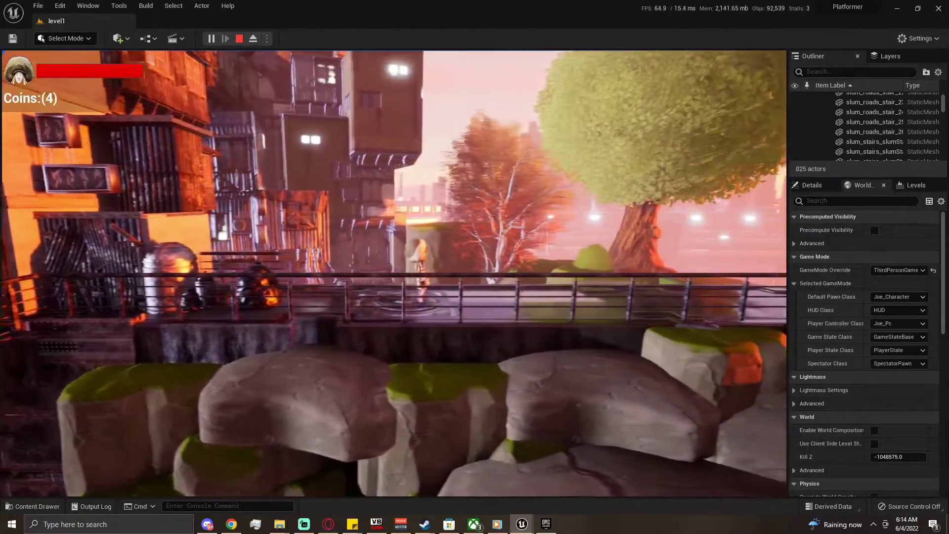
key("a")
key("space")
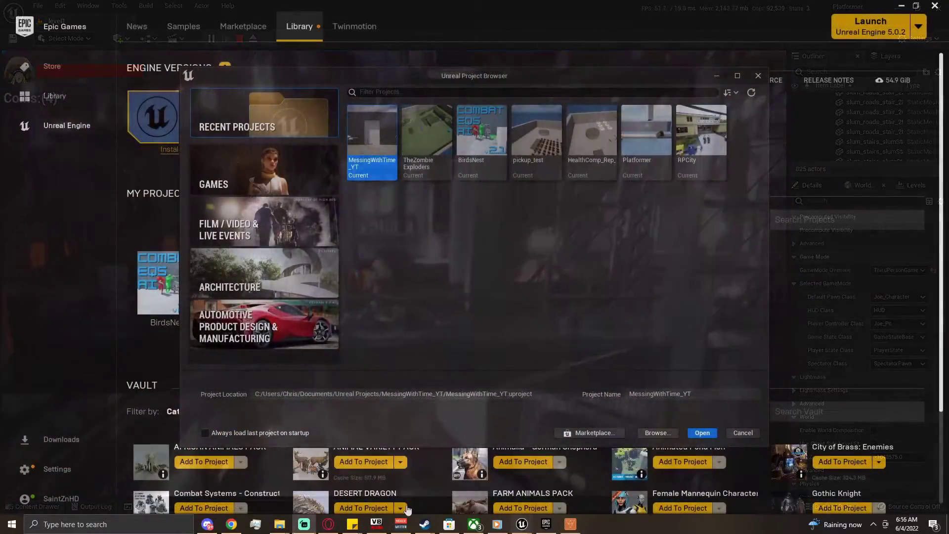
Choose the Third Person template from the Games category for a new project.
left_click_drag(287, 81, 361, 82)
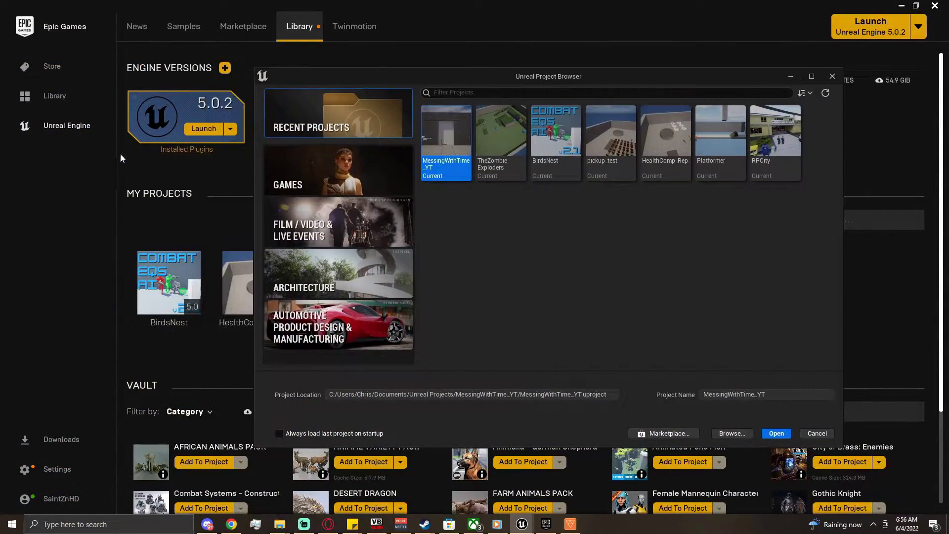
left_click_drag(443, 83, 339, 82)
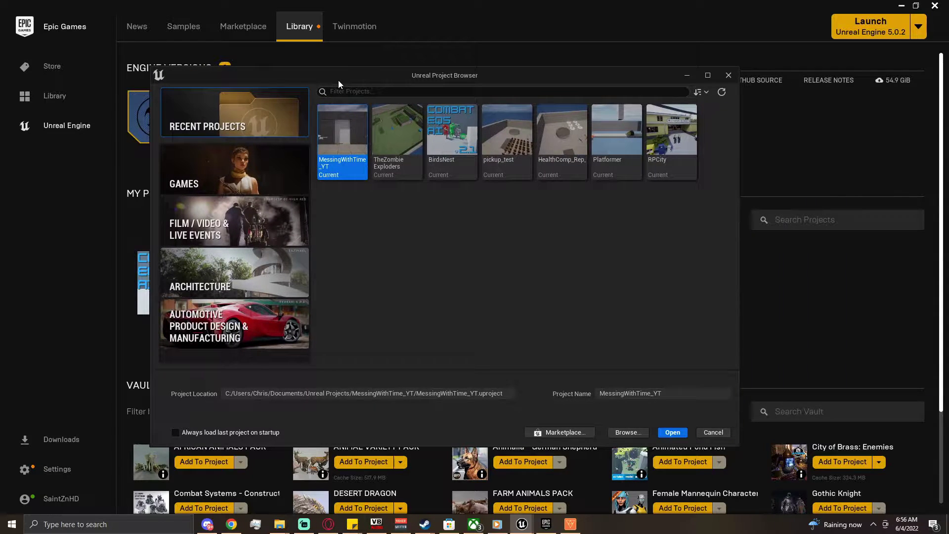
left_click(256, 167)
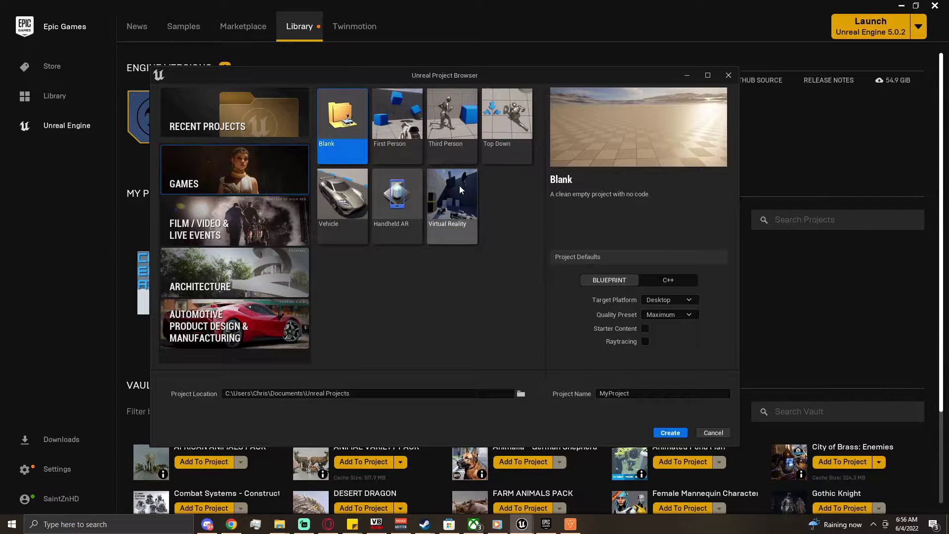
left_click(469, 123)
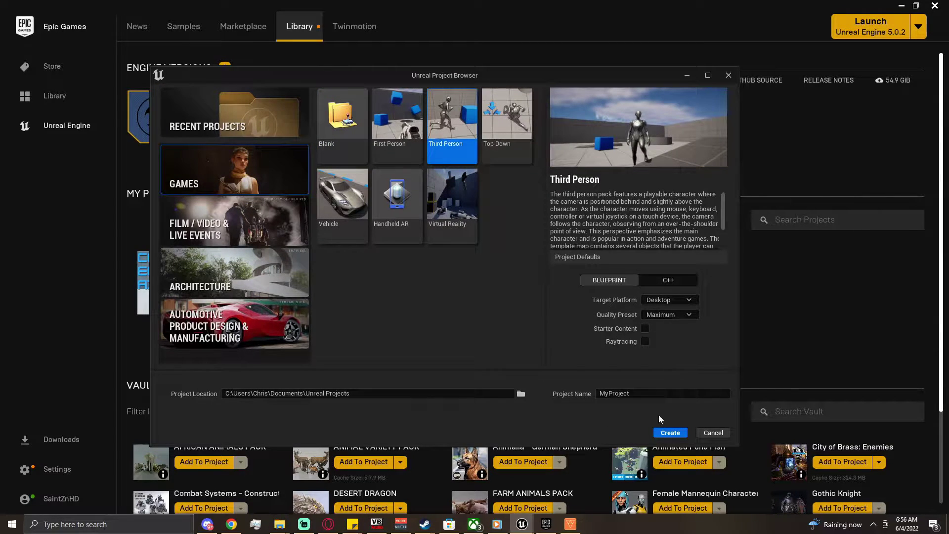
Name the project YT_SideScroller and create it.
left_click(650, 394)
double_click(649, 396)
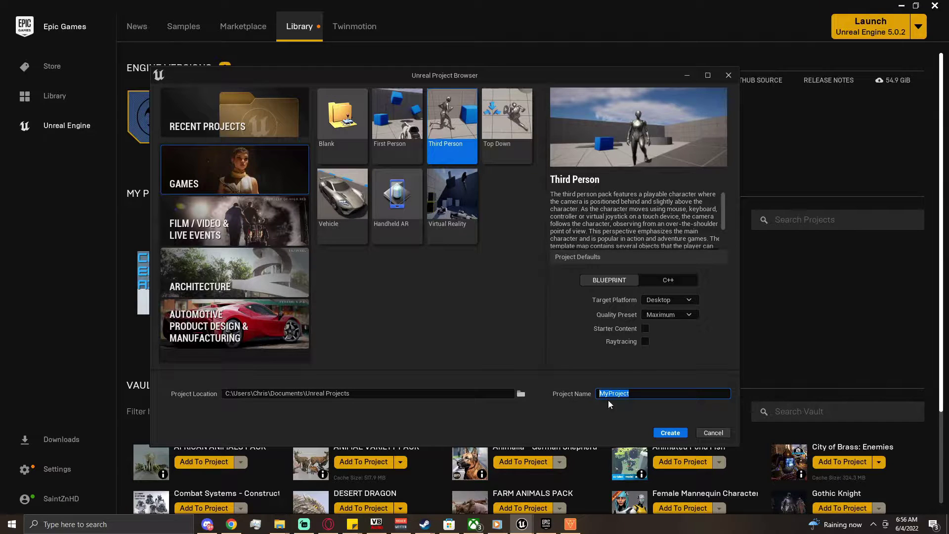
type("YT_Pl")
key("BackSpace")
key("BackSpace")
type("SideScro")
left_click(675, 432)
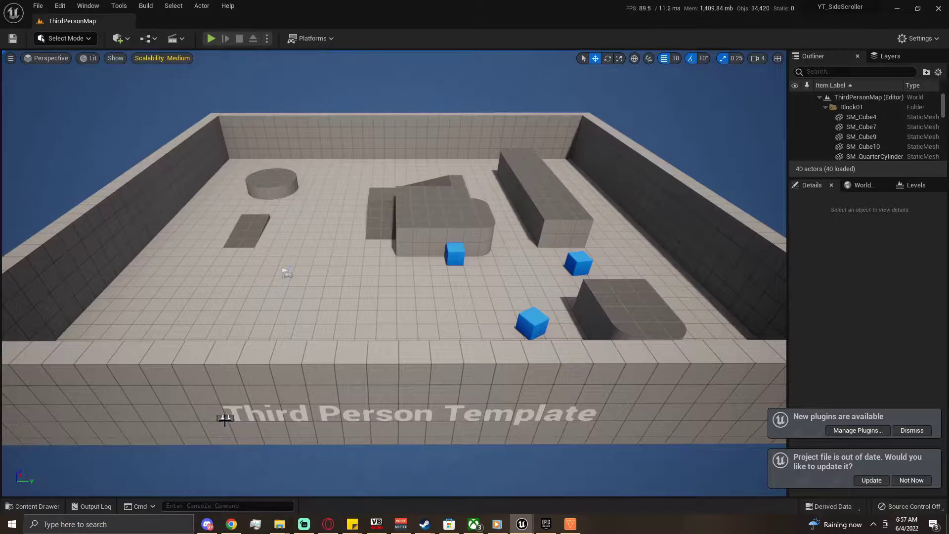
Delete the Third Person Template text and all the grey obstacle blocks that share the central block's material.
left_click(225, 419)
key("Delete")
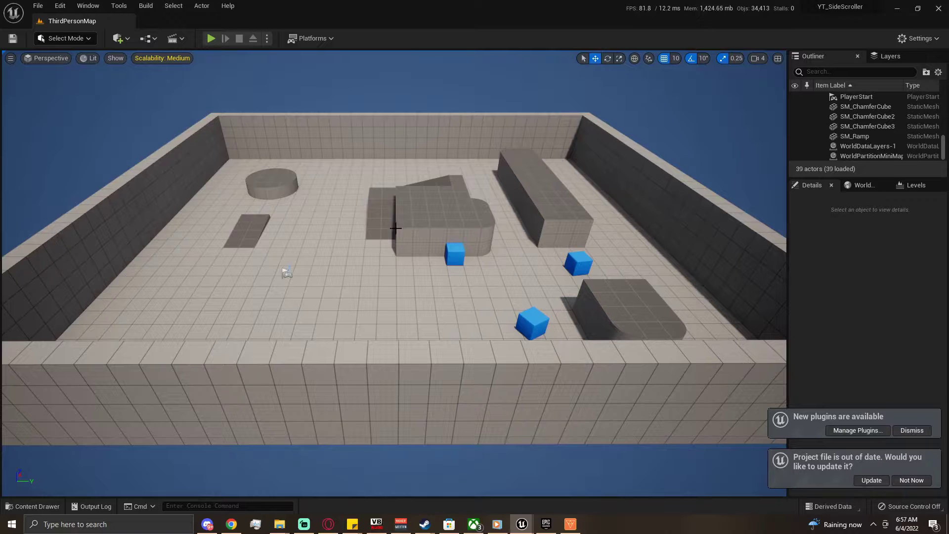
left_click(429, 209)
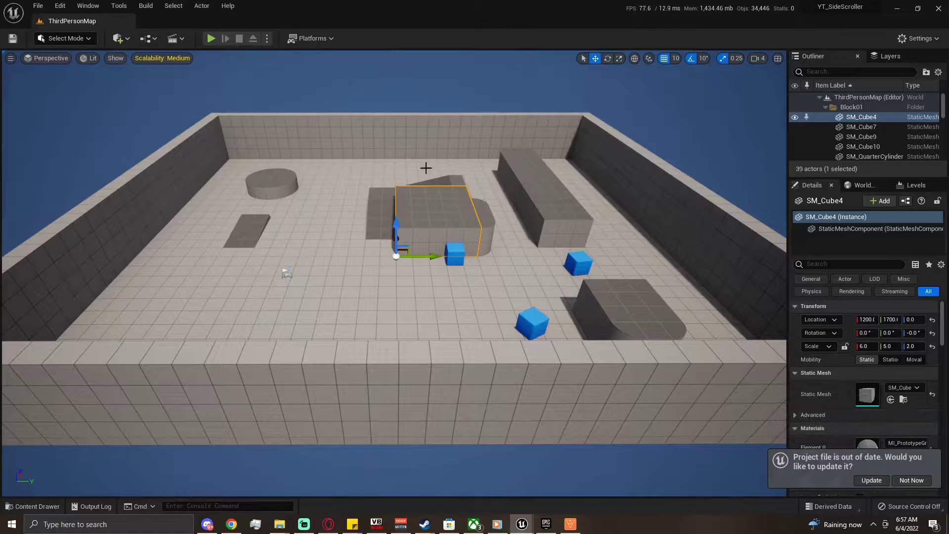
left_click(173, 6)
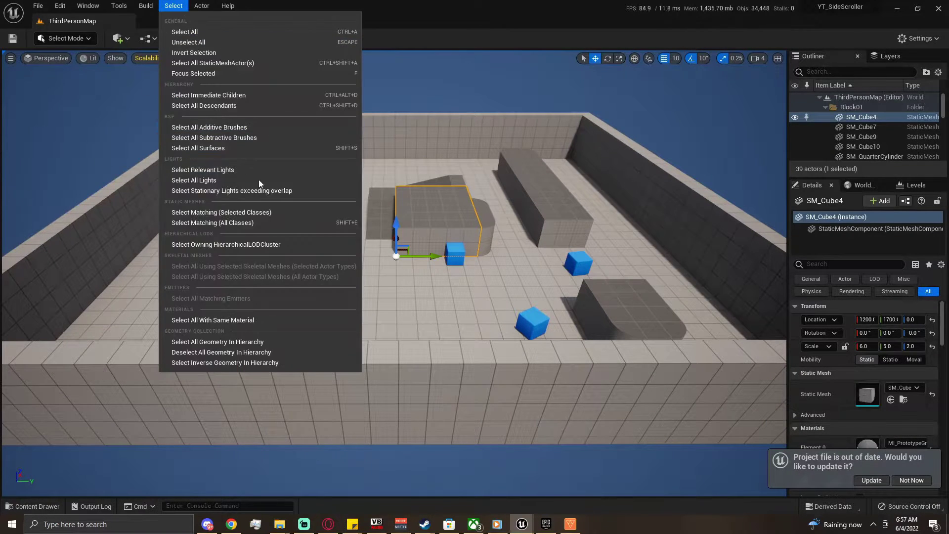
left_click(203, 321)
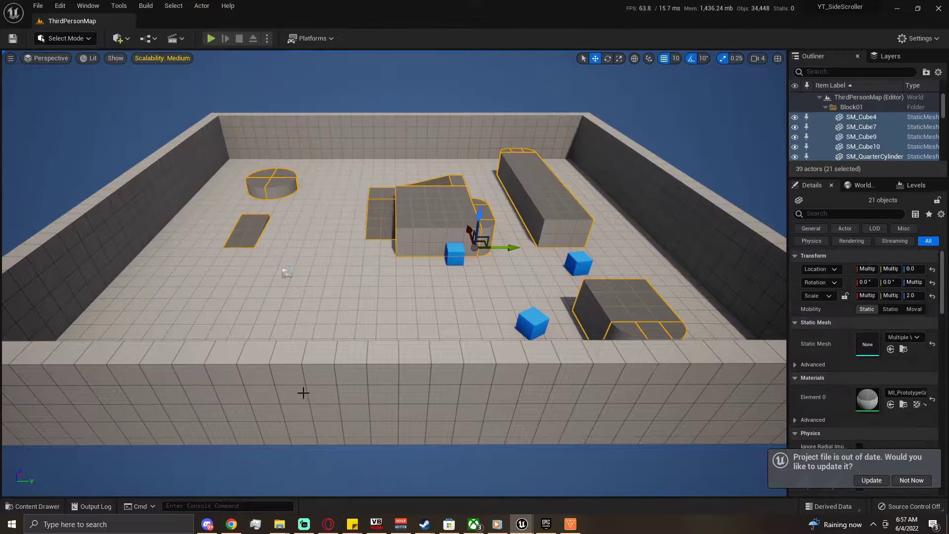
key("Delete")
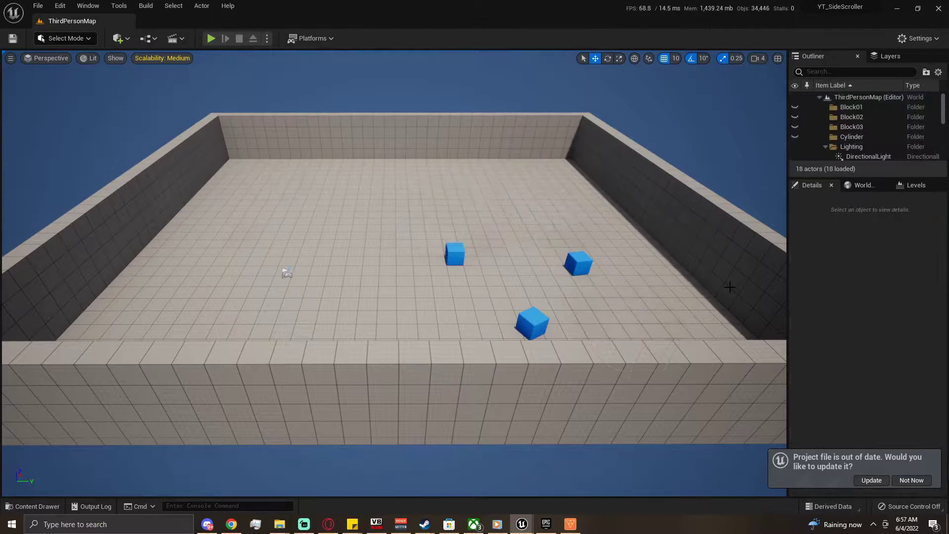
Delete the three blue cubes from the floor.
left_click(460, 257)
key("Delete")
left_click(579, 263)
key("Delete")
left_click(532, 324)
key("Delete")
Delete the front, right and far walls around the floor, keeping only the left wall.
left_click(529, 385)
key("Delete")
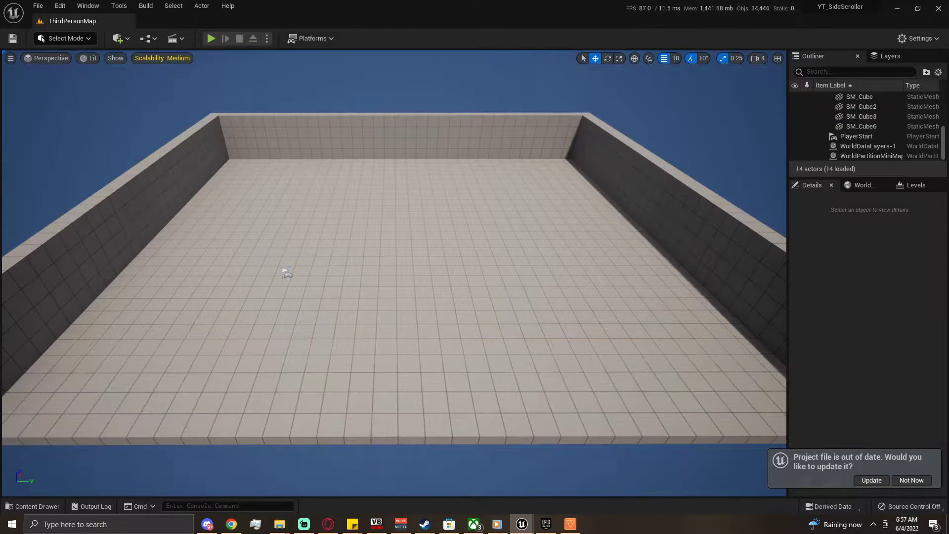
left_click(682, 246)
key("Delete")
left_click(460, 108)
left_click(448, 147)
key("Delete")
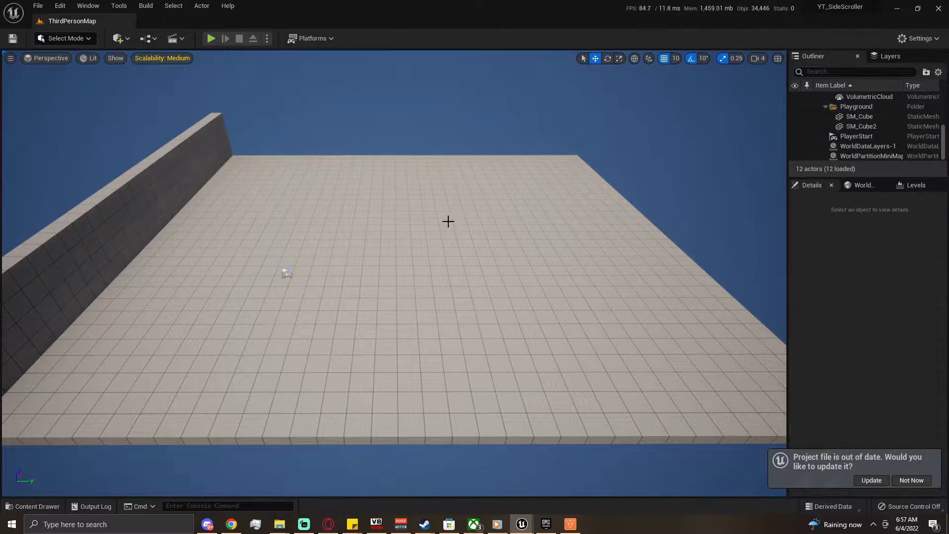
Move the player start to the floor's corner beside the remaining wall, at about X 50, Y 300.
right_click_drag(334, 365, 326, 258)
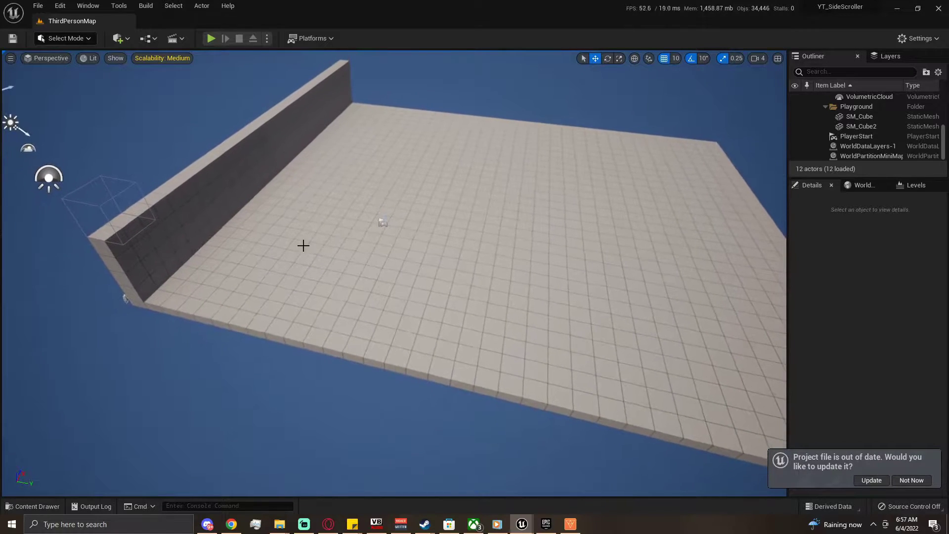
left_click(382, 222)
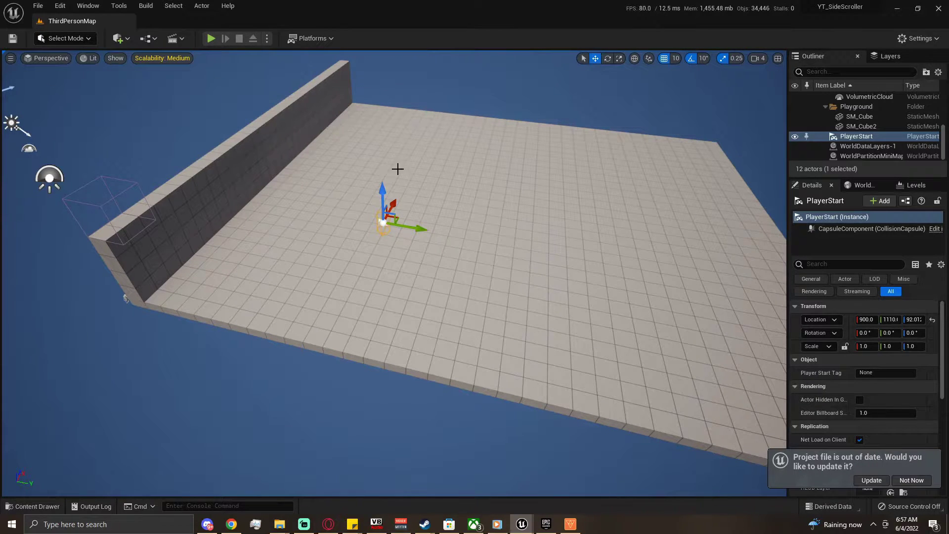
left_click_drag(418, 229, 308, 220)
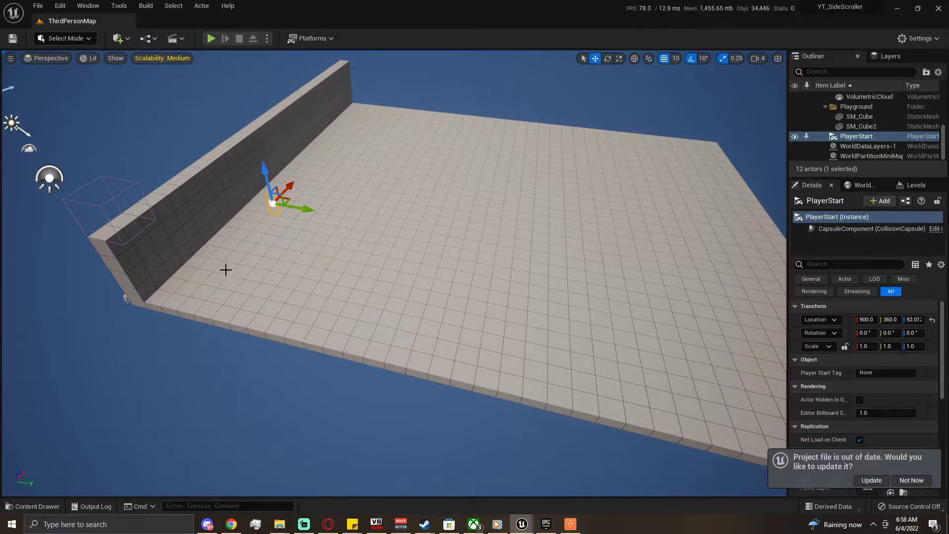
left_click_drag(284, 184, 193, 300)
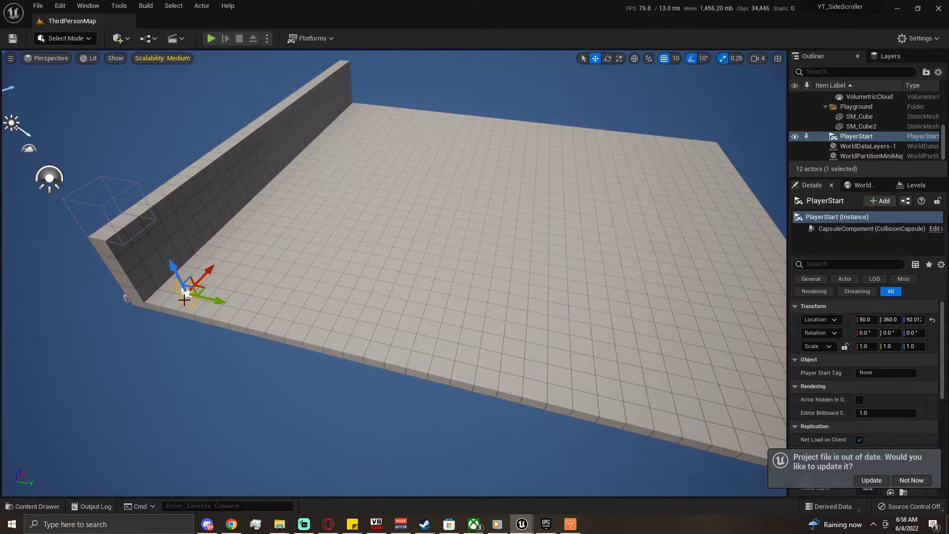
left_click_drag(211, 302, 499, 369)
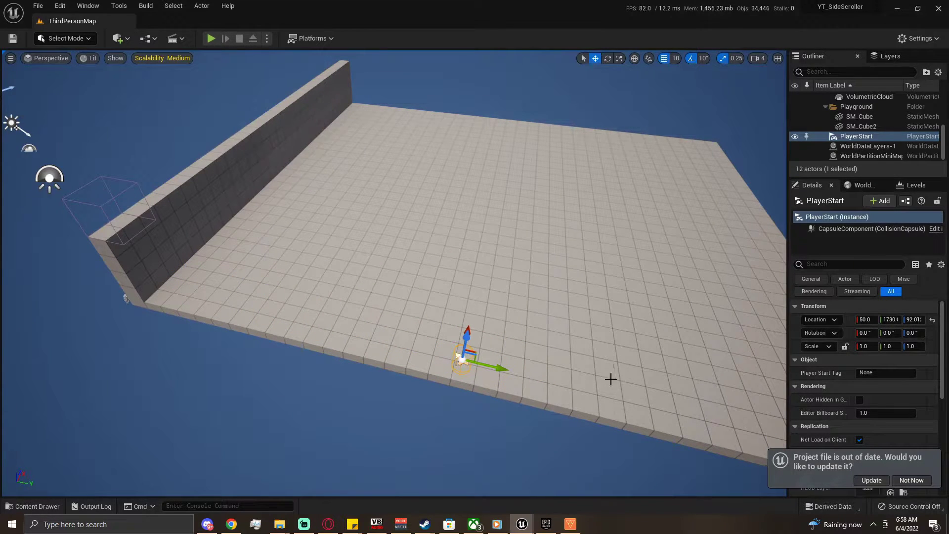
left_click_drag(501, 368, 211, 298)
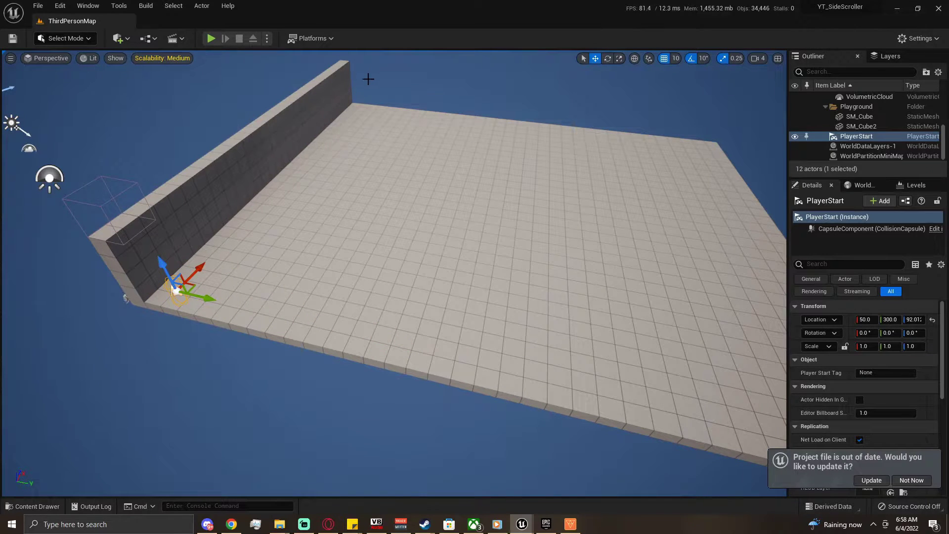
Narrow the floor to a long strip along the wall, with a Y scale of 4.5.
left_click(255, 245)
key("r")
left_click_drag(159, 313, 126, 327)
Duplicate the long wall rotated 90° and shorten it to an X scale of 4.75 to close the strip's starting end.
left_click(192, 222)
key("e")
left_click_drag(177, 293, 278, 301, "alt")
key("r")
key("d")
right_click_drag(278, 301, 285, 301)
key("w")
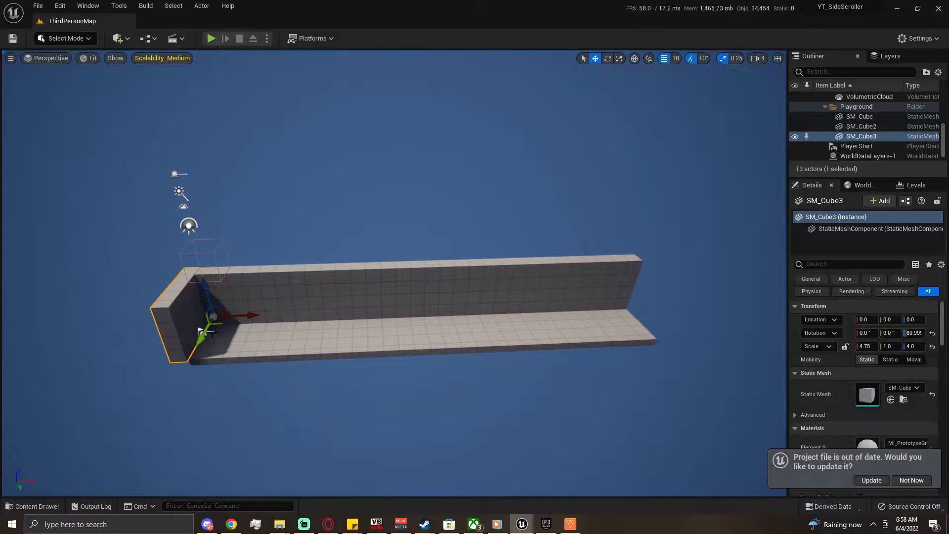
Duplicate the short end wall along X to the opposite end of the floor strip.
left_click(198, 333)
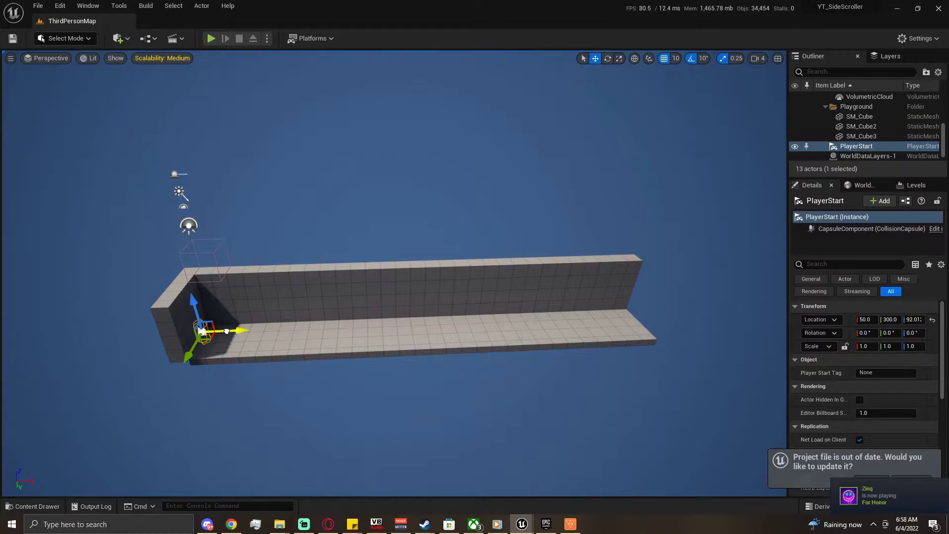
left_click(171, 299)
left_click_drag(251, 313, 664, 314, "alt")
Move the player start away from the end wall to X 170 and start playing the level.
left_click(195, 368)
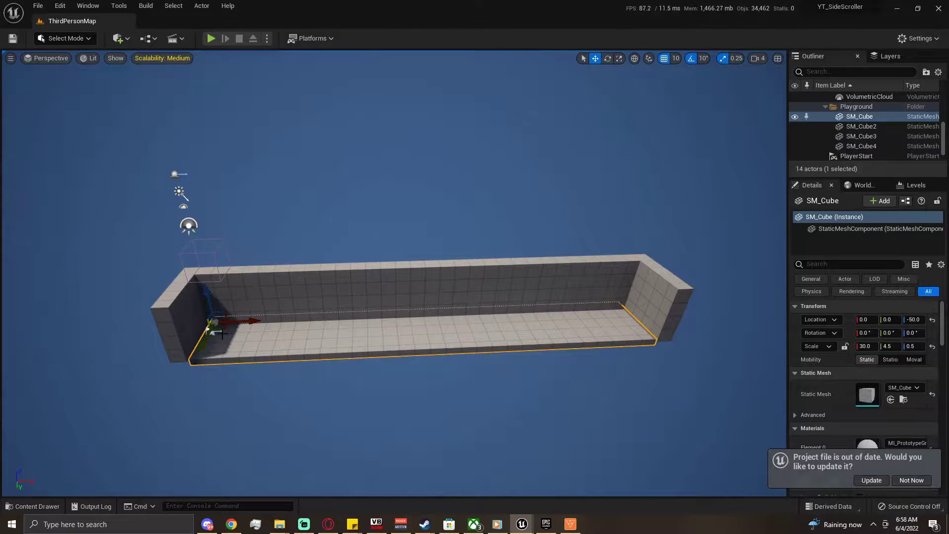
key("w")
right_click_drag(299, 356, 296, 358)
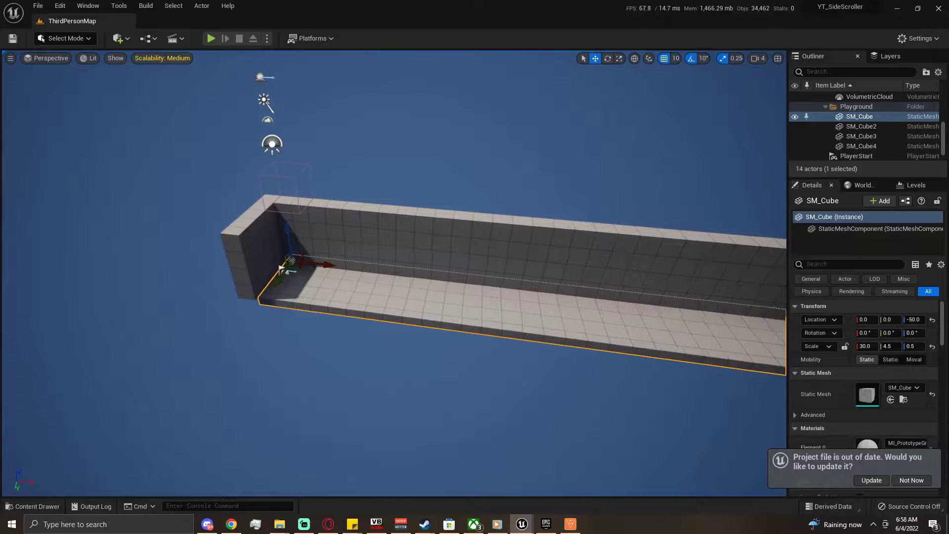
right_click_drag(368, 263, 425, 263)
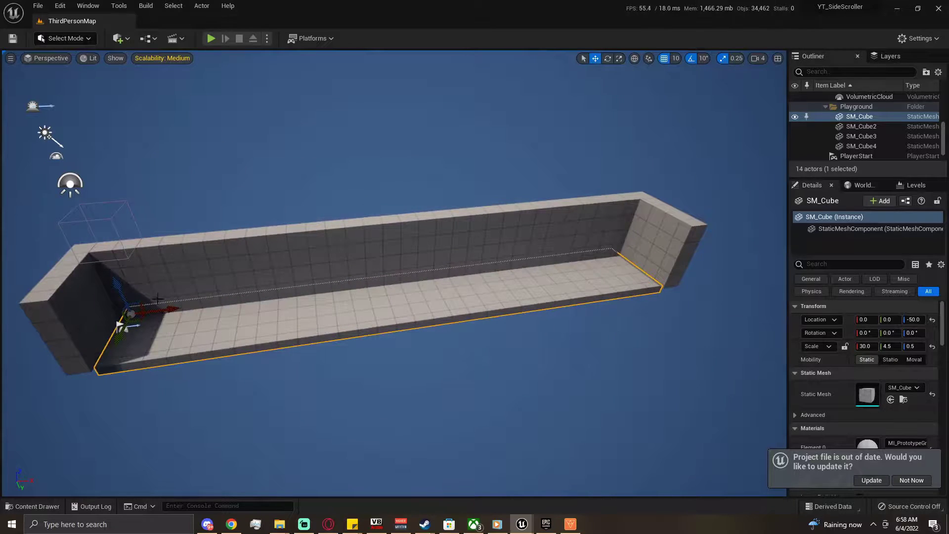
left_click(125, 331)
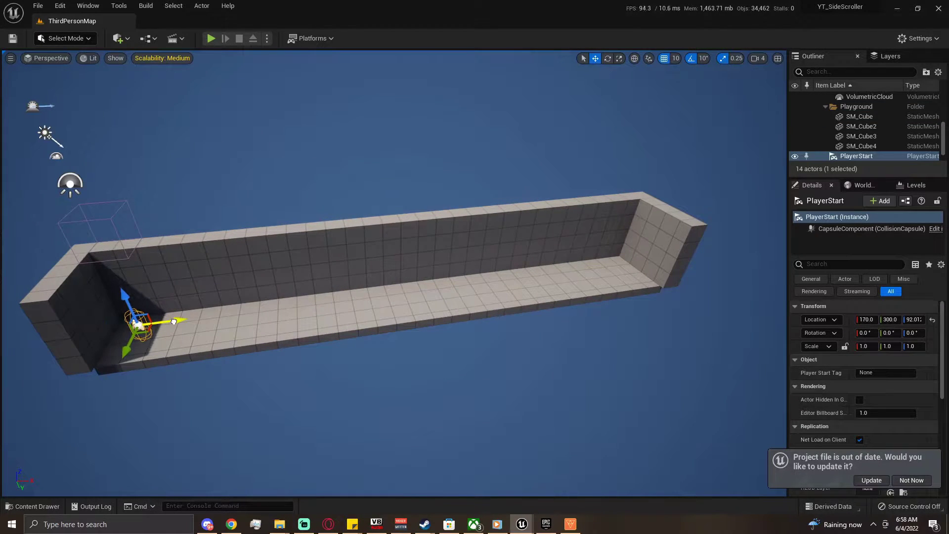
left_click(211, 38)
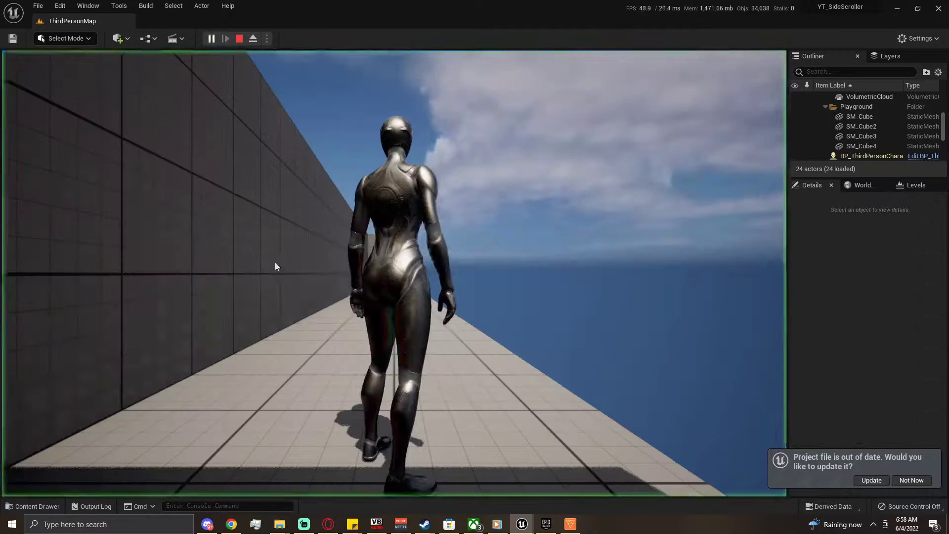
Run and jump the character along the corridor to test it, and end the play session.
key("w")
key("space")
key("s")
key("w")
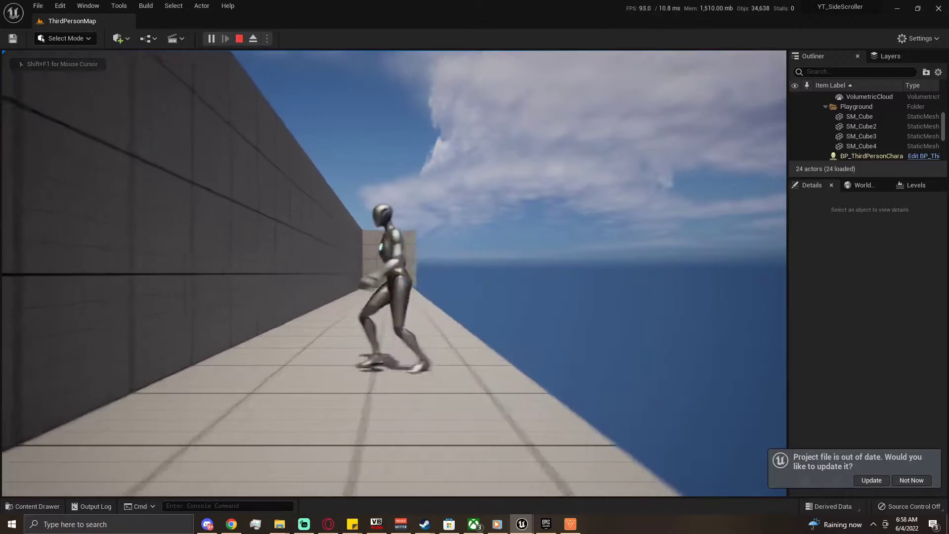
key("a")
key("w")
key("d")
key("s")
key("Escape")
Open the BP_ThirdPersonCharacter blueprint from the ThirdPerson Blueprints folder.
right_click_drag(388, 301, 277, 302)
key("s")
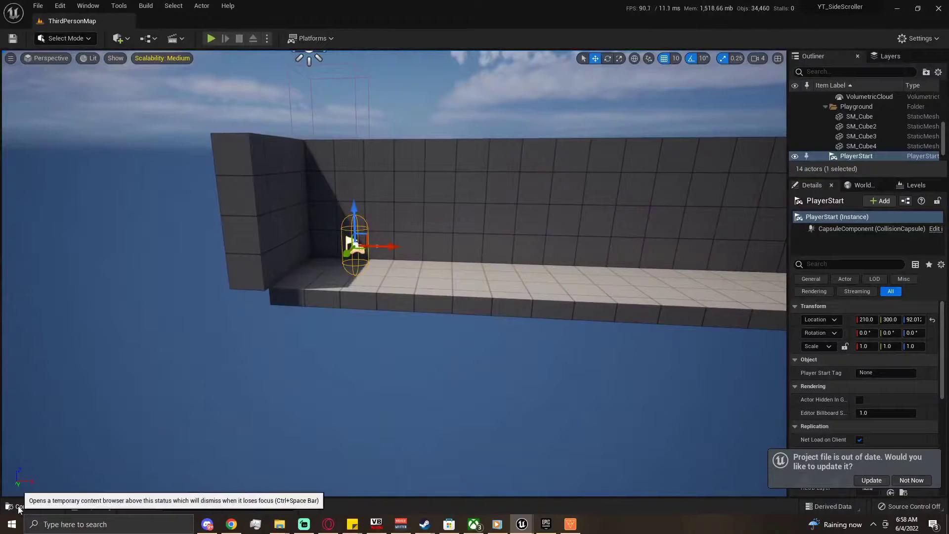
left_click(10, 505)
left_click(63, 442)
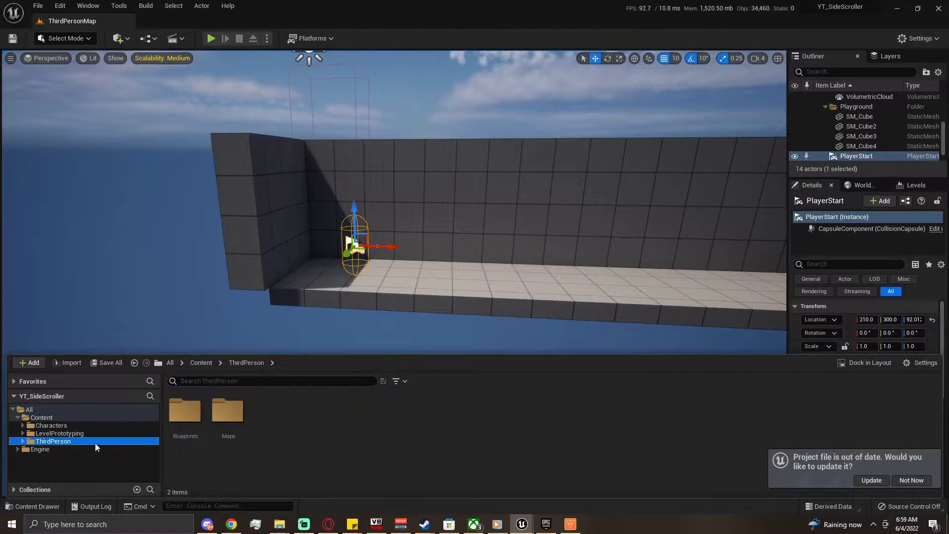
double_click(179, 409)
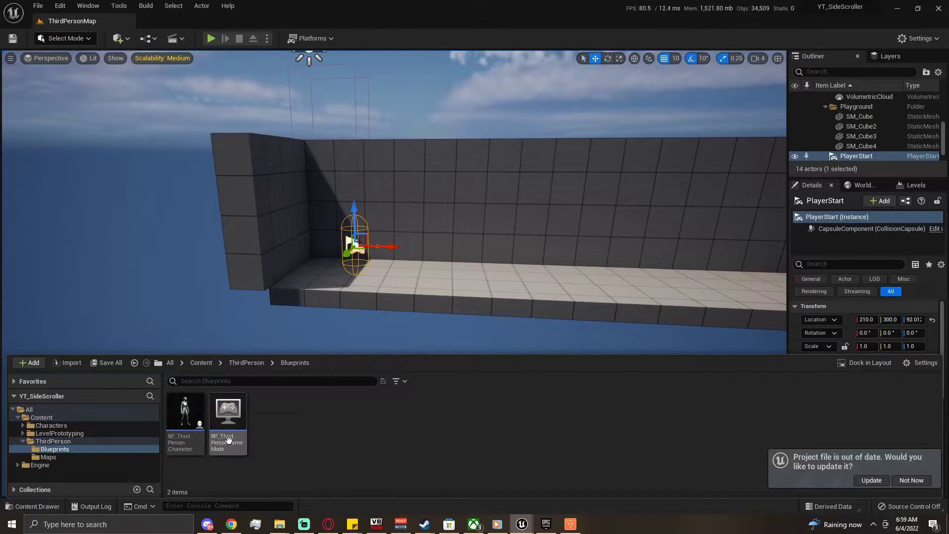
left_click(184, 410)
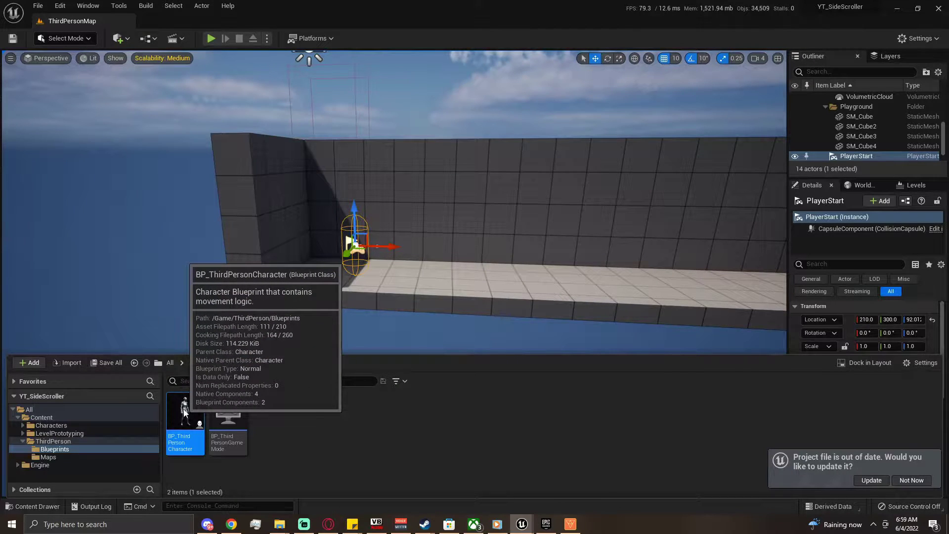
double_click(184, 410)
Delete the Camera Input - Gamepad and Camera Input - Mouse groups with all their nodes from the Event Graph.
left_click(656, 88)
left_click_drag(178, 102, 673, 312)
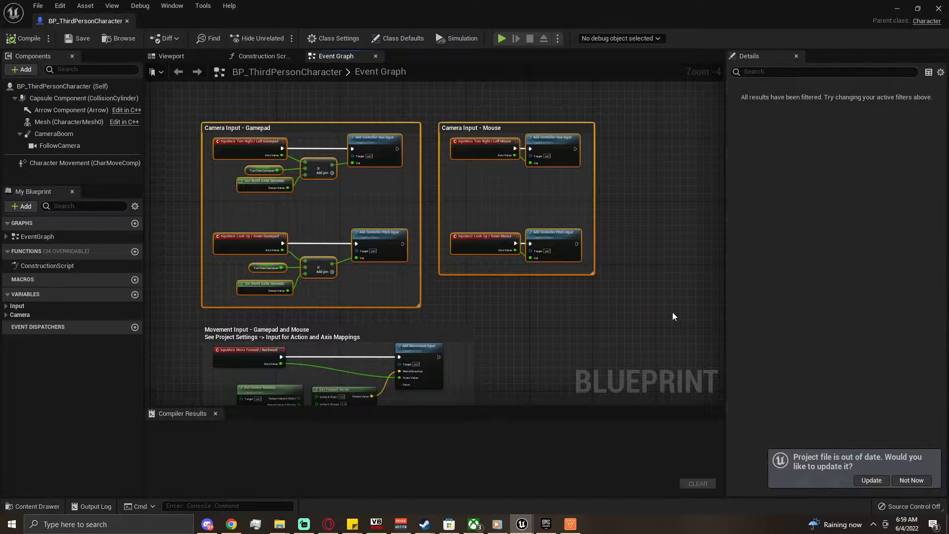
key("Delete")
Delete the Get Control Rotation and Get Right Vector nodes that feed the Move Right / Left movement input.
right_click_drag(336, 285, 338, 137)
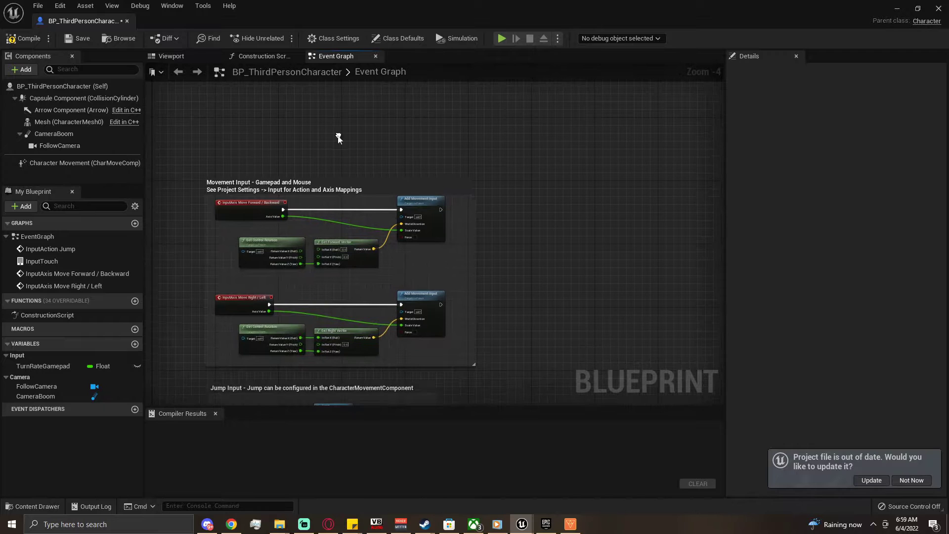
scroll(352, 354, "up", 2)
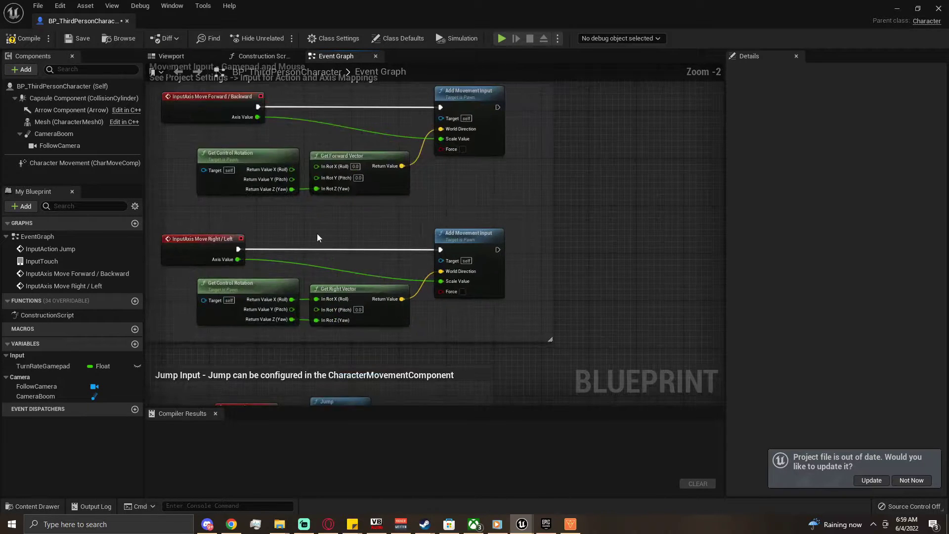
left_click(448, 187)
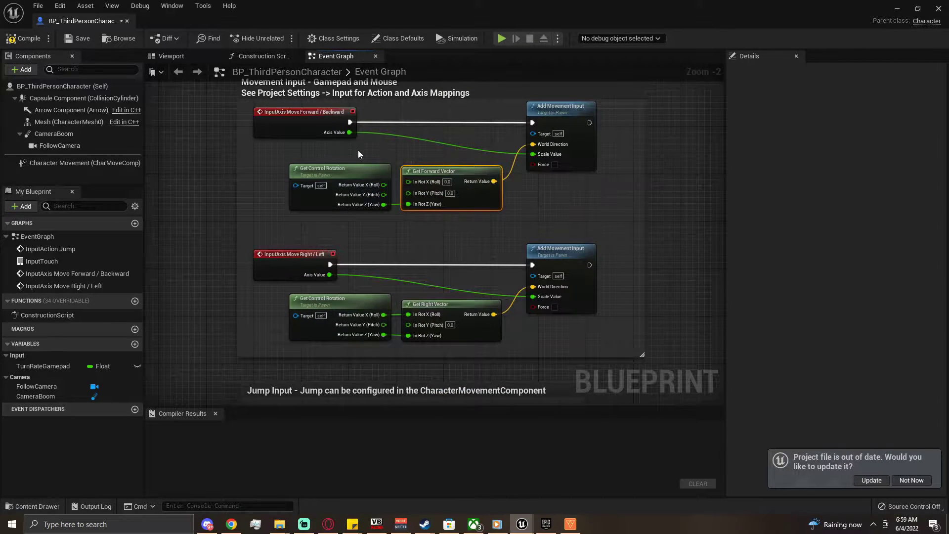
right_click_drag(333, 155, 320, 186)
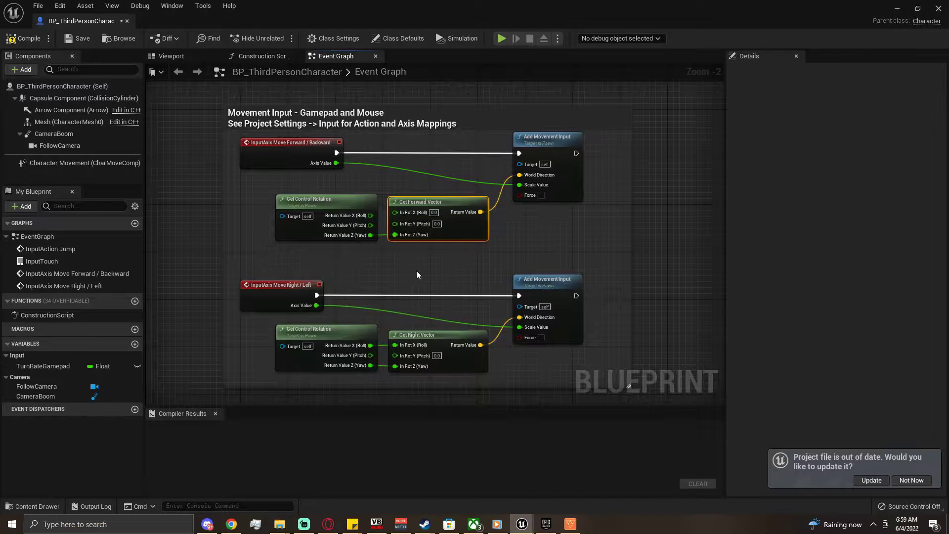
left_click_drag(256, 327, 464, 373)
key("Delete")
Copy Get Control Rotation and Get Forward Vector beneath Move Right / Left and connect the vector's return value to its World Direction.
left_click_drag(269, 207, 445, 225)
key("ctrl+c")
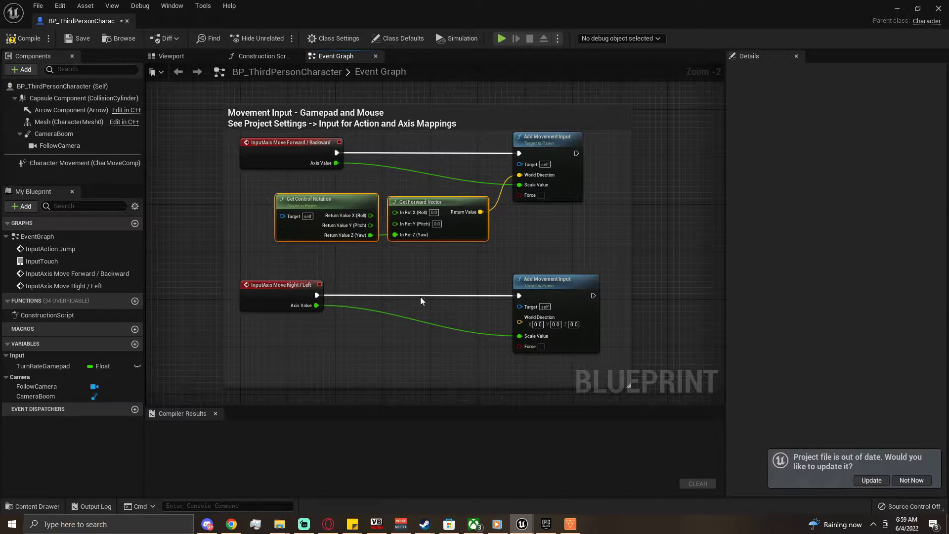
key("ctrl+v")
left_click_drag(409, 369, 519, 317)
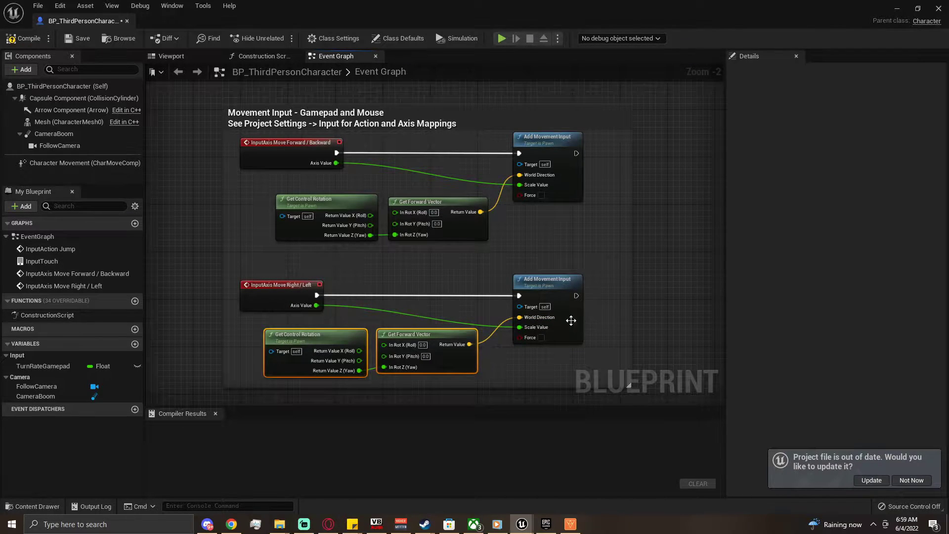
Compile and save the character blueprint, and accept the update of the out-of-date project file.
left_click(23, 38)
left_click(77, 39)
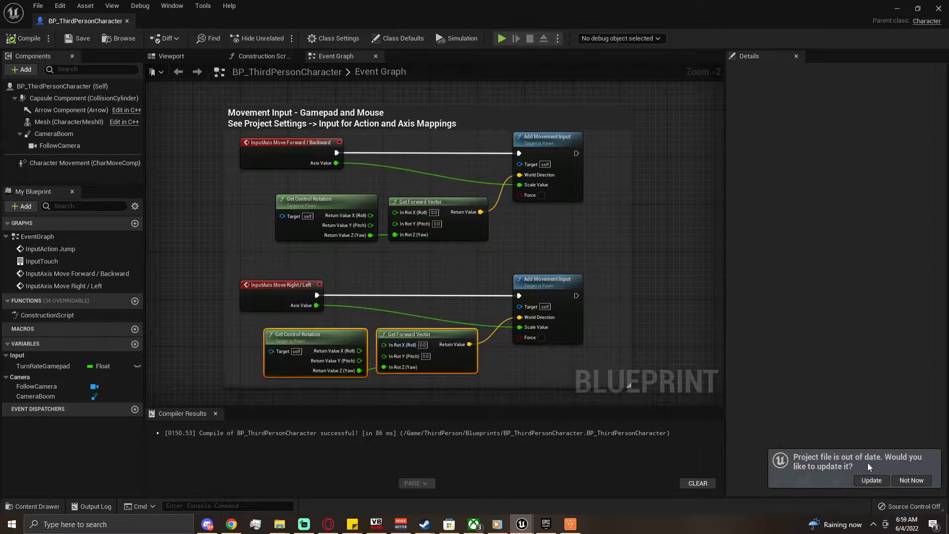
left_click(871, 480)
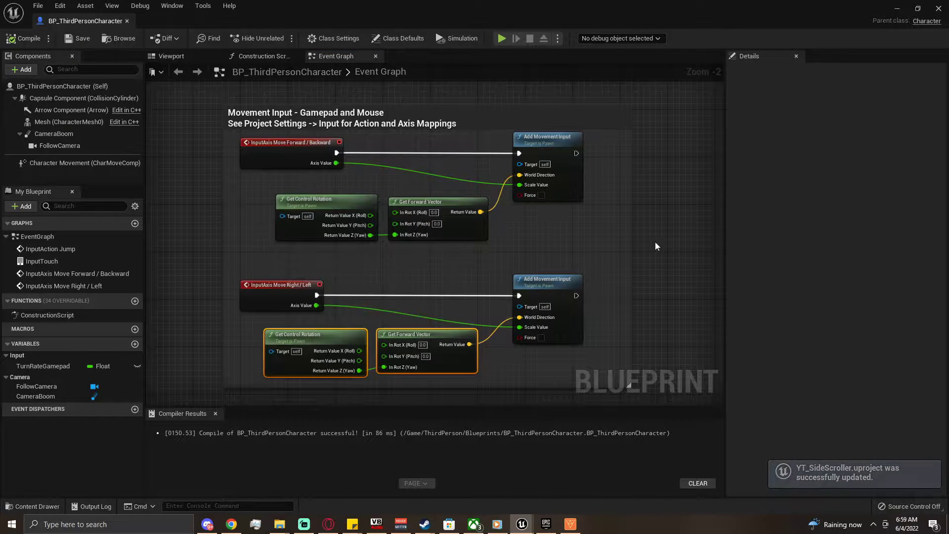
Look over the remaining movement and jump input nodes and recompile the character blueprint.
left_click(672, 201)
scroll(621, 219, "down", 3)
right_click_drag(605, 312, 493, 264)
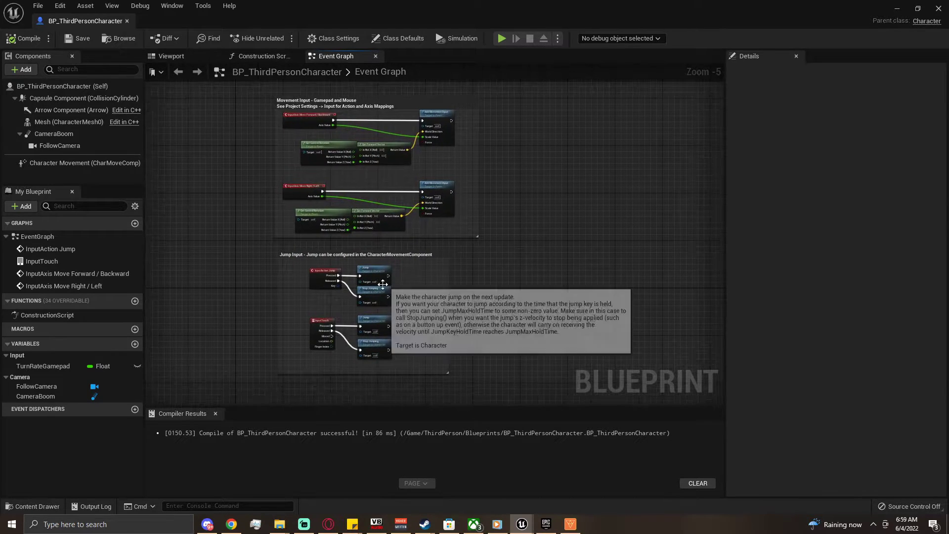
scroll(380, 282, "up", 1)
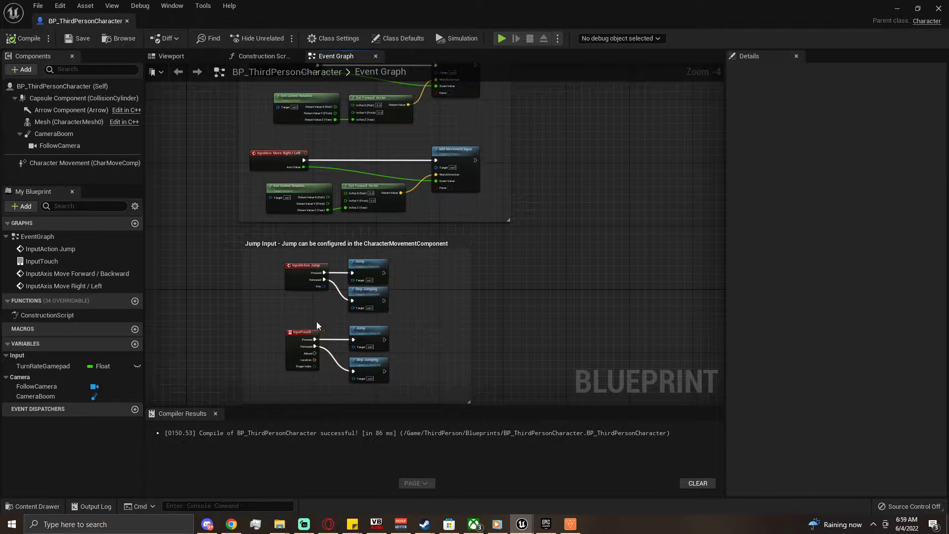
scroll(406, 357, "down", 4)
scroll(406, 357, "up", 1)
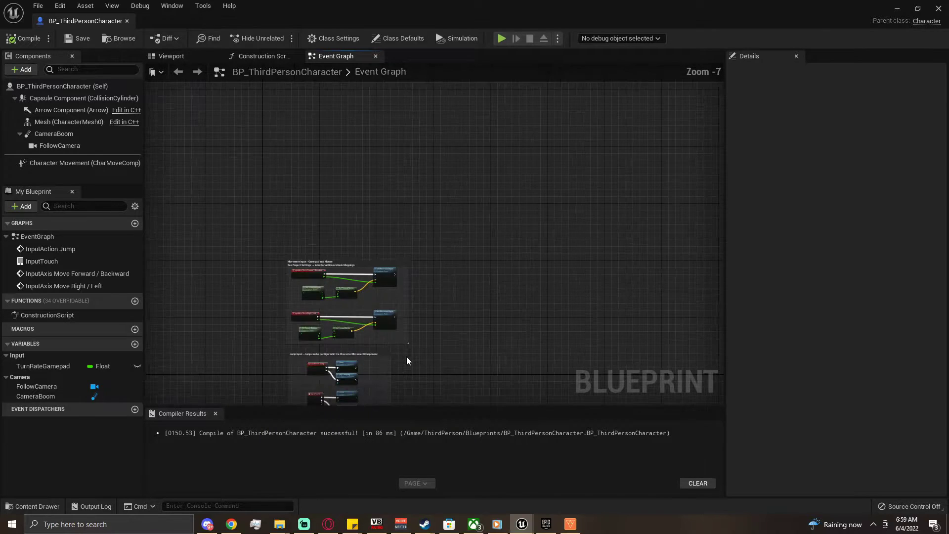
left_click(22, 38)
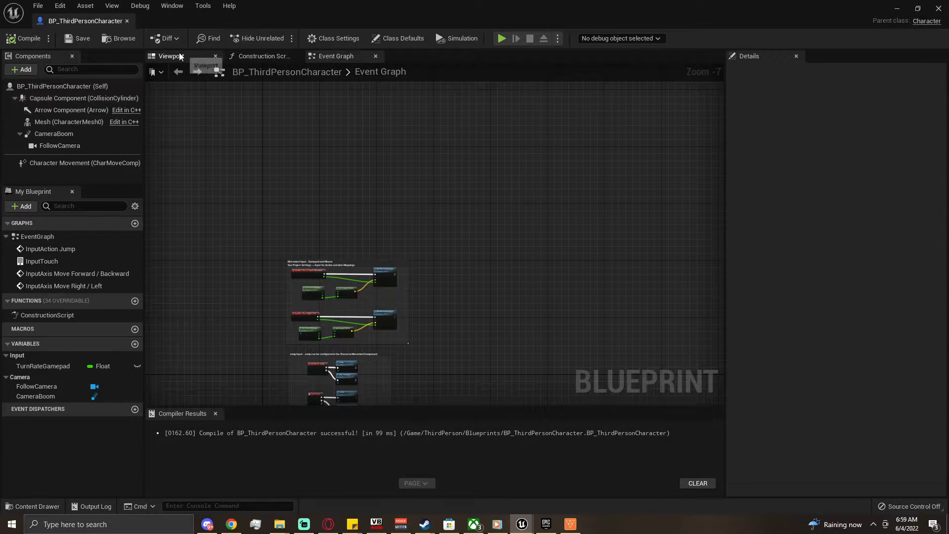
Turn off Do Collision Test for the CameraBoom component in the character blueprint's viewport.
left_click(171, 56)
left_click(206, 216)
left_click(122, 134)
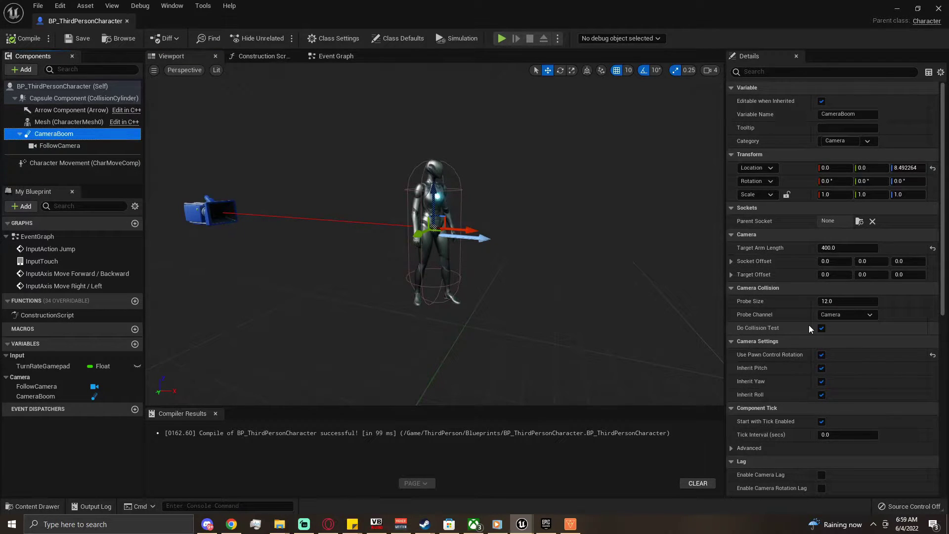
left_click(822, 329)
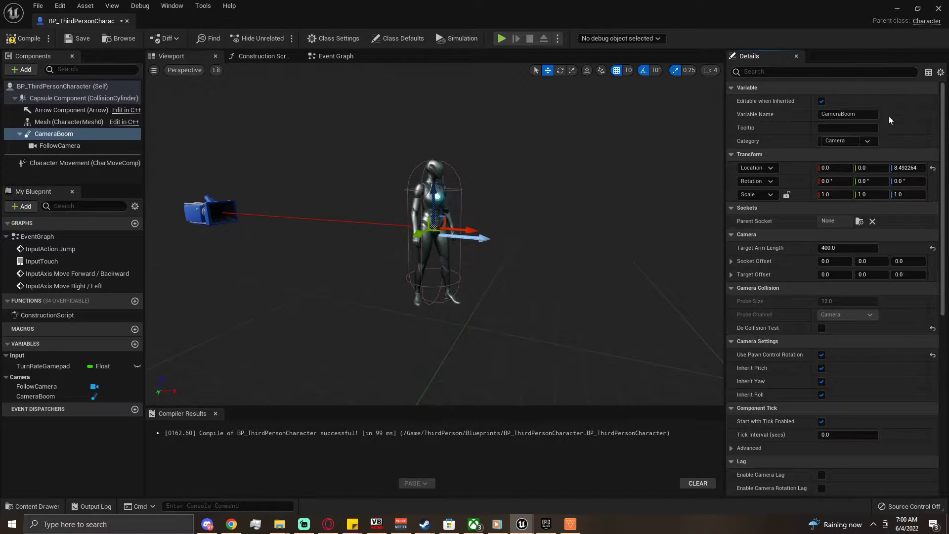
In the level, duplicate the starting end wall rotated 90°, shrink its X scale to 0.5 and place the pillar at X 390, Y 500.
left_click(897, 9)
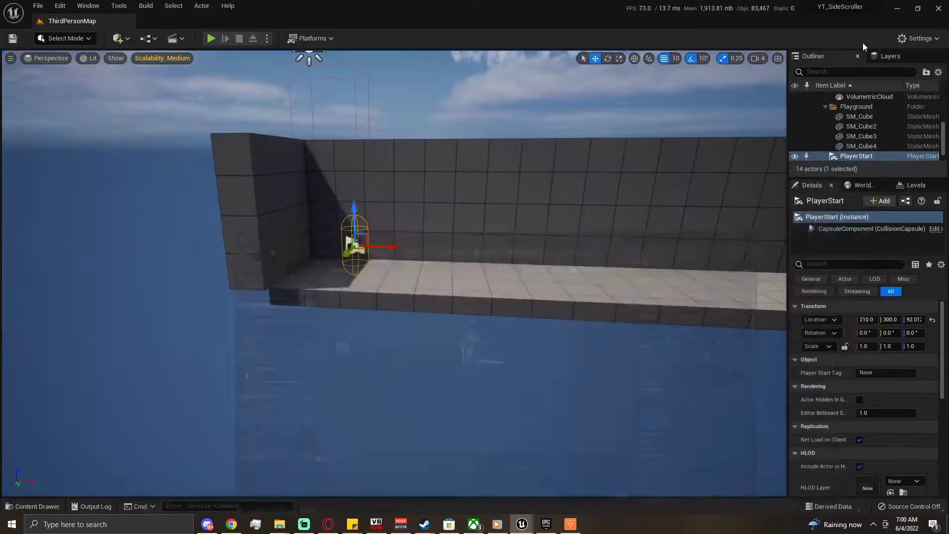
left_click(281, 215)
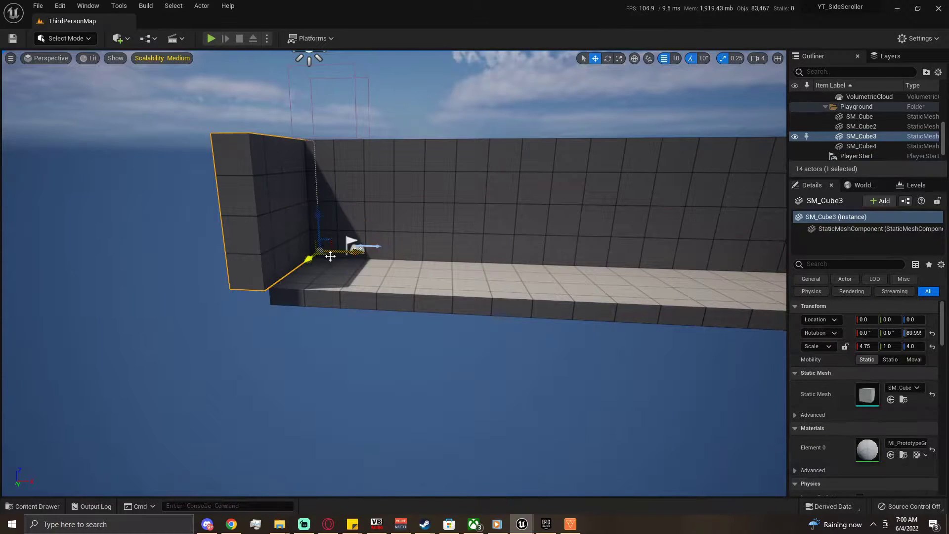
key("e")
left_click_drag(345, 262, 352, 240, "alt")
key("w")
key("r")
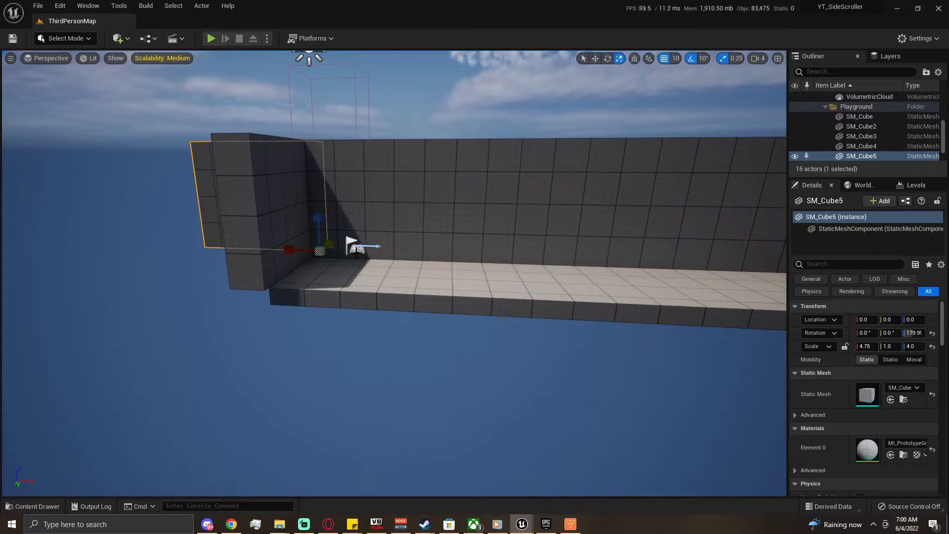
left_click_drag(288, 247, 238, 308)
key("w")
left_click_drag(295, 296, 447, 308)
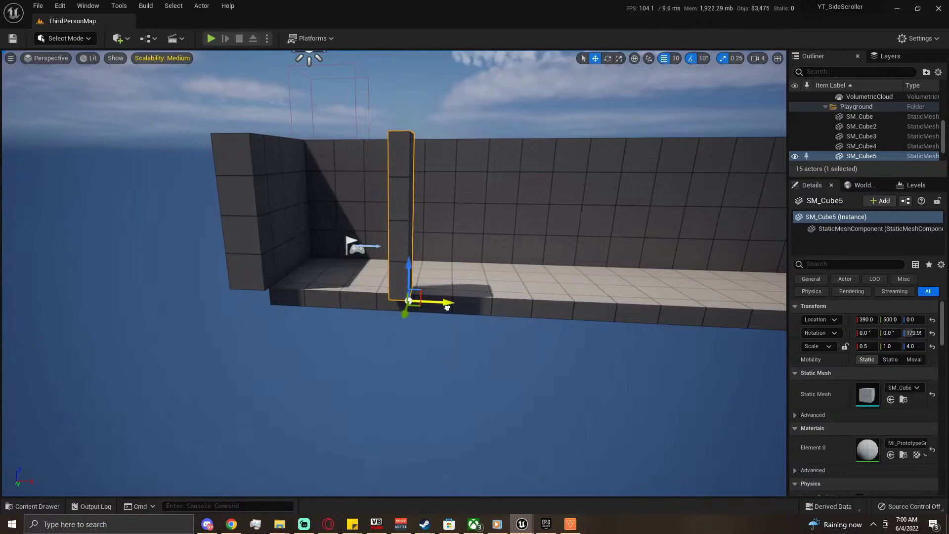
Move the player start along the strip towards the starting end wall, to X 130.
left_click(354, 246)
left_click_drag(386, 246, 361, 253)
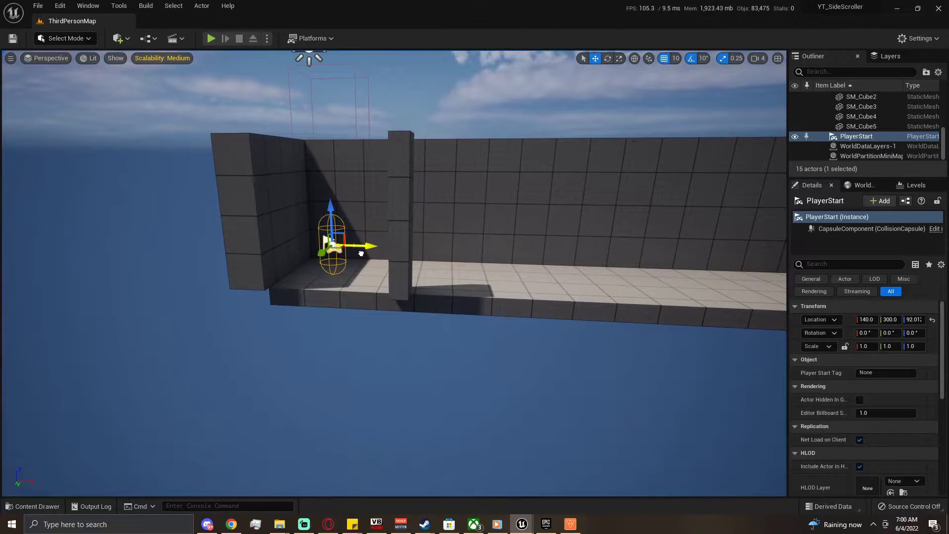
right_click_drag(449, 239, 449, 210)
key("w")
key("s")
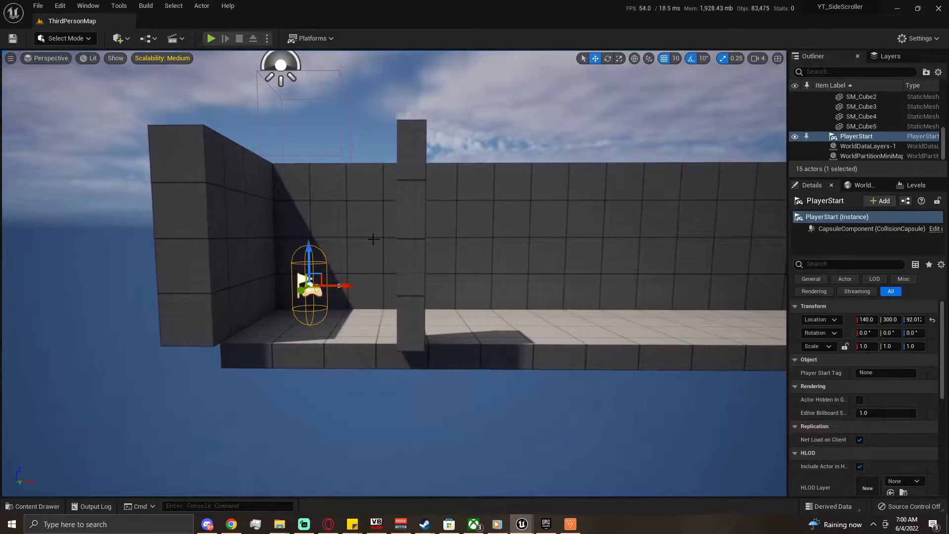
mouse_move(342, 291)
left_mouse_down()
mouse_move(521, 283)
mouse_move(339, 275)
left_mouse_up()
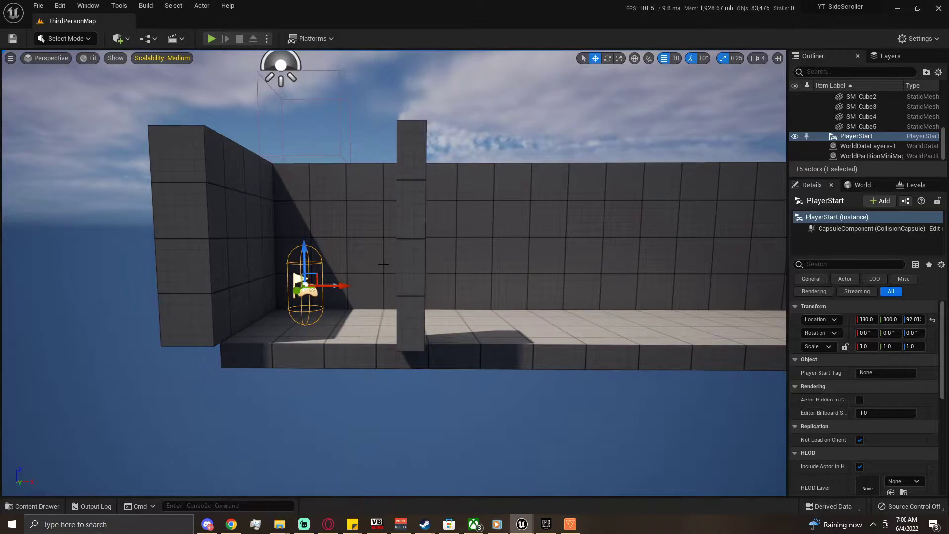
Delete the narrow pillar at the open front edge of the floor strip.
left_click(418, 221)
key("Delete")
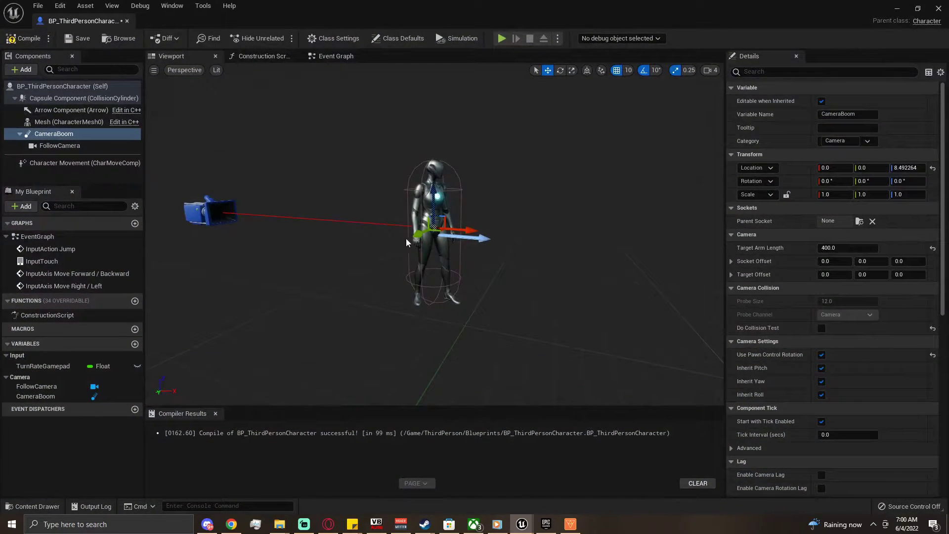
In the character blueprint, try rotating the CameraBoom freehand about its vertical axis, and undo the rotations.
scroll(398, 234, "down", 4)
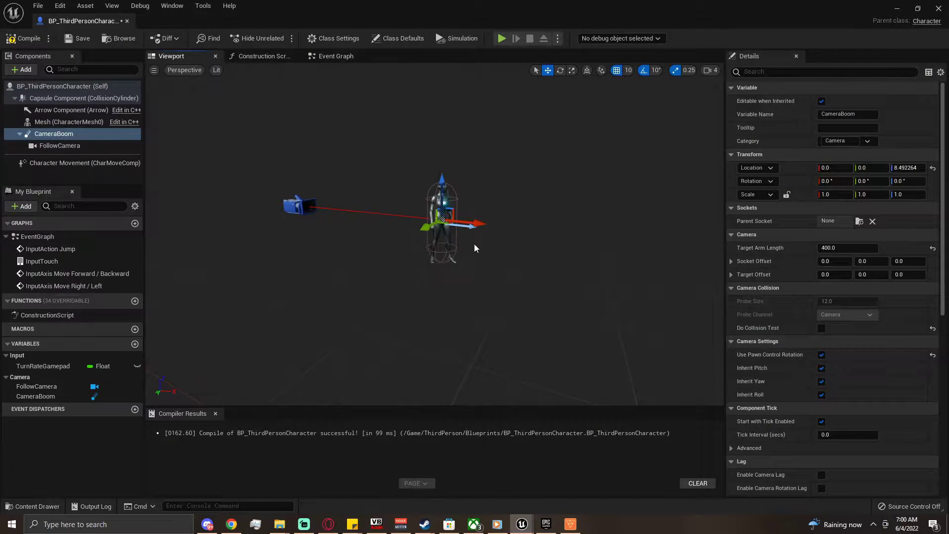
key("e")
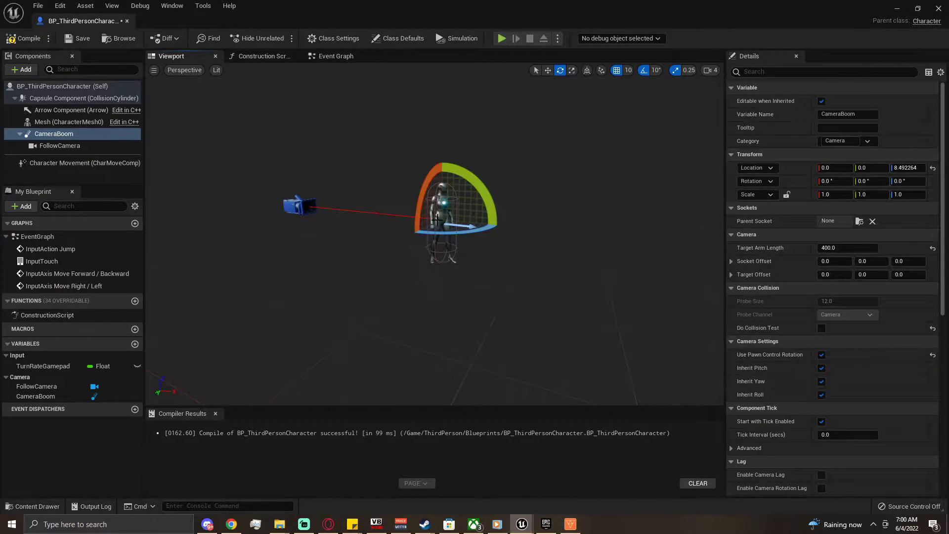
left_click_drag(438, 227, 503, 225)
key("ctrl+z")
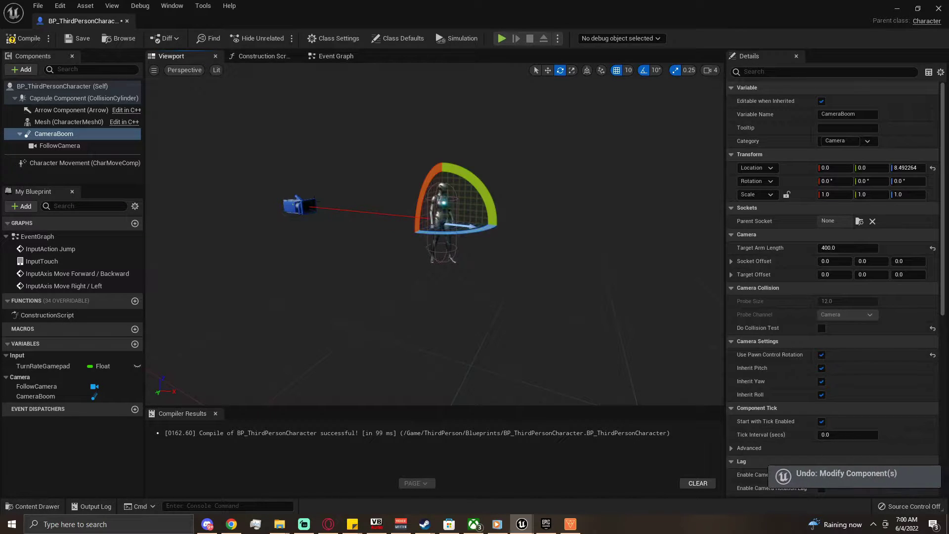
left_click(59, 145)
left_click(53, 134)
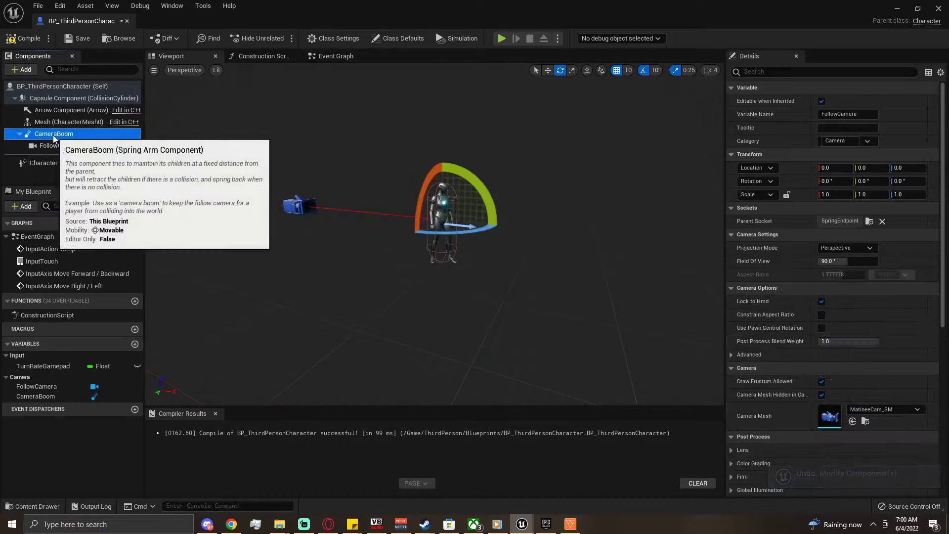
mouse_move(445, 231)
left_mouse_down()
mouse_move(494, 223)
mouse_move(445, 233)
left_mouse_up()
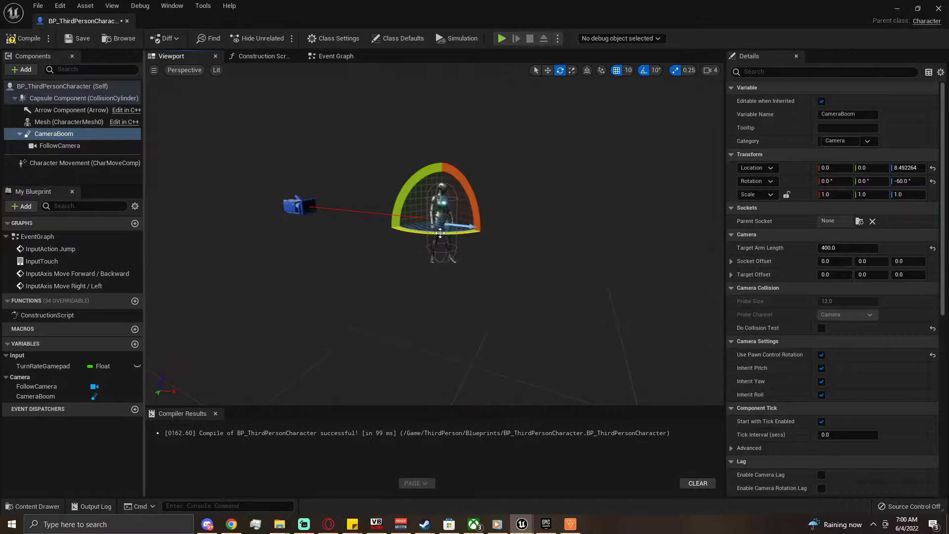
key("ctrl+z")
Set the CameraBoom's Z rotation to -90°.
left_click(914, 180)
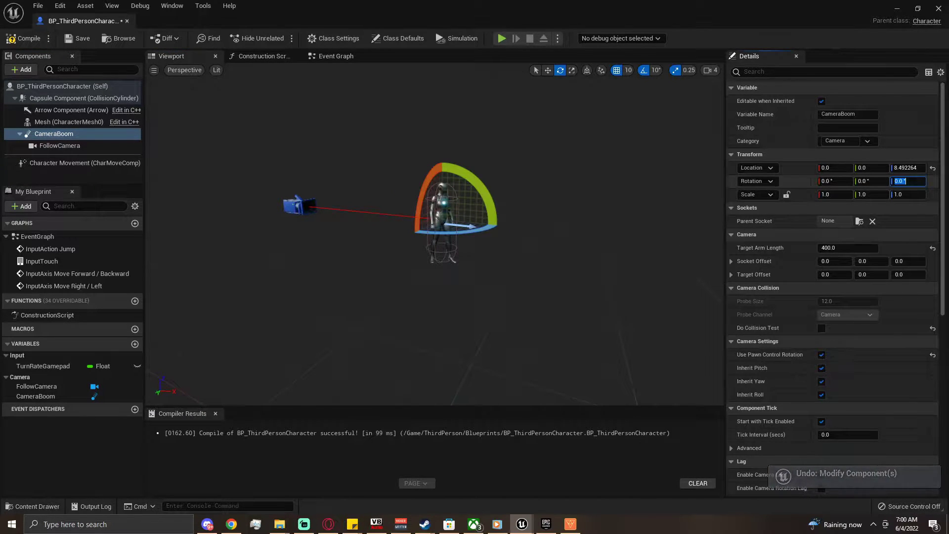
type("-90")
key("Return")
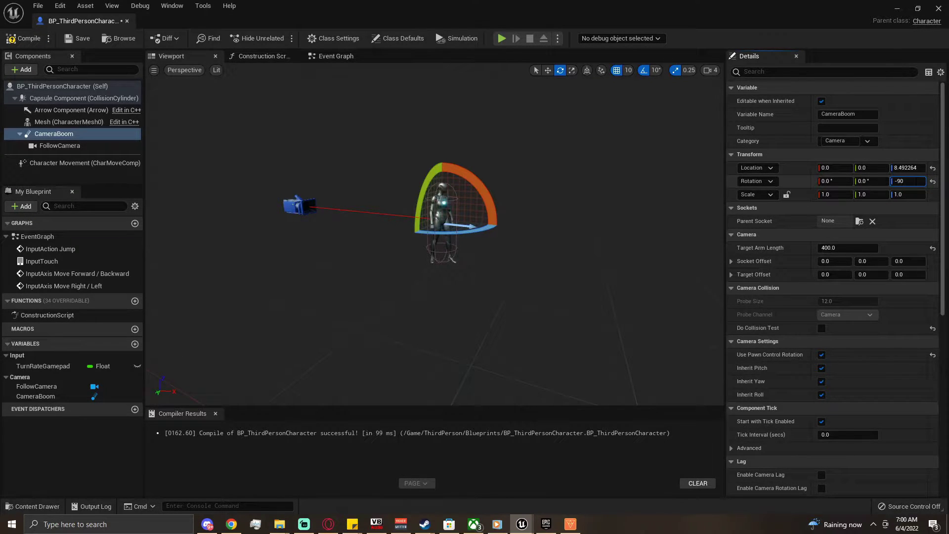
Reset the CameraBoom's rotation, then try rotating the FollowCamera freehand and undo that rotation.
left_click(933, 181)
left_click(300, 204)
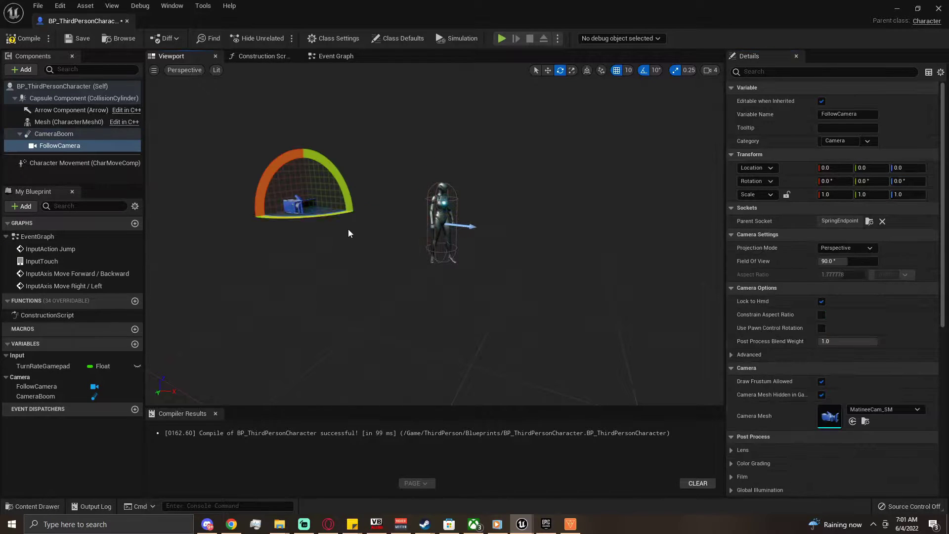
left_click_drag(289, 216, 364, 207)
key("ctrl+z")
Try rotating the CameraBoom freehand with the rotation gizmo and undo the change.
left_click(54, 134)
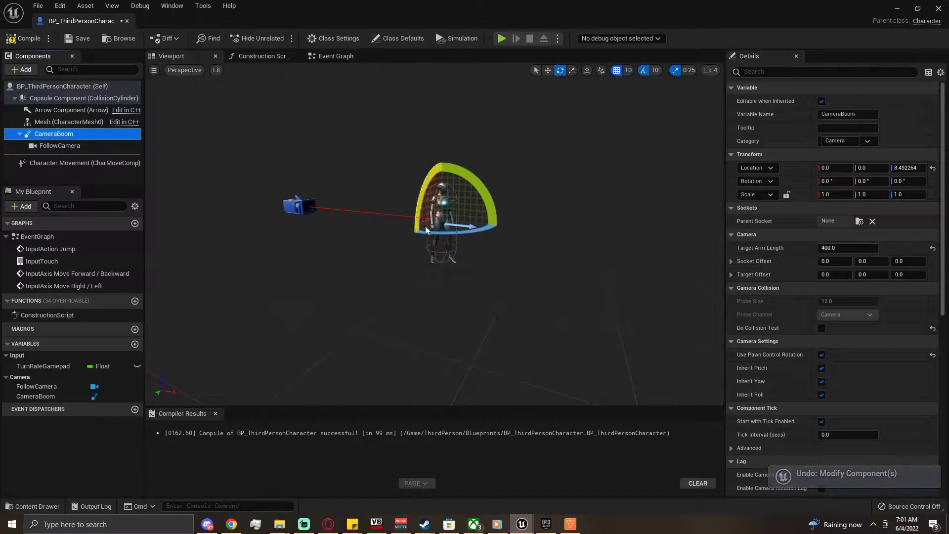
left_click_drag(494, 231, 494, 223)
key("ctrl+z")
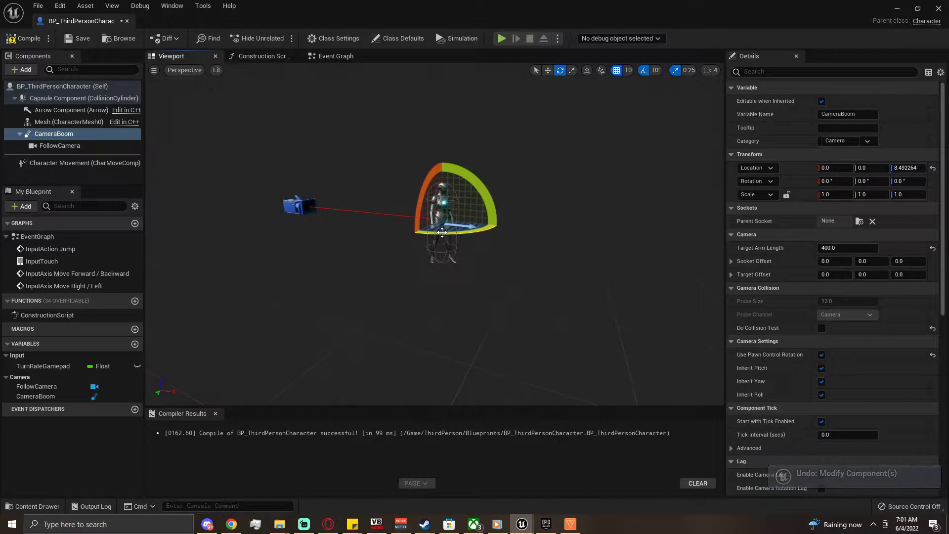
Turn off Inherit Pitch, Inherit Yaw and Inherit Roll on the CameraBoom and rotate it to Y -10°, Z -90°.
left_click(821, 368)
left_click(821, 394)
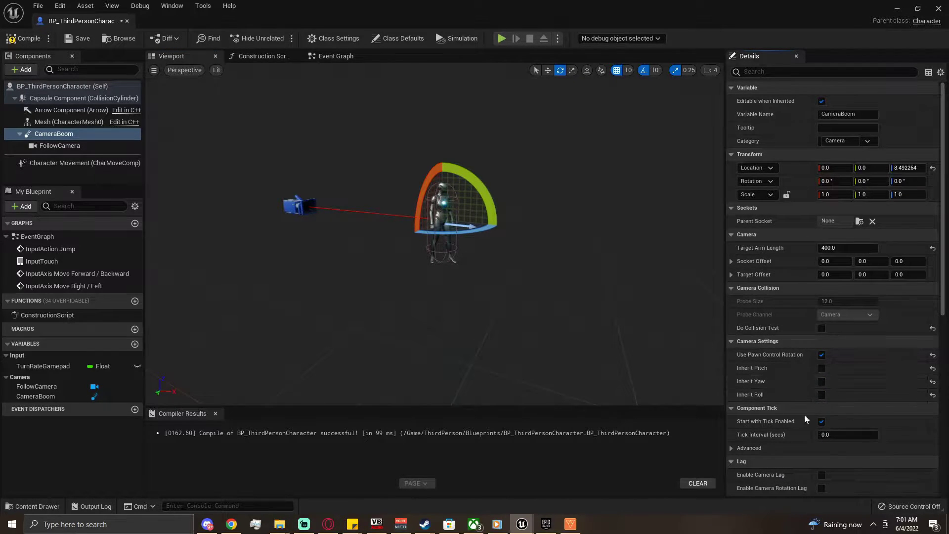
left_click_drag(437, 234, 443, 270)
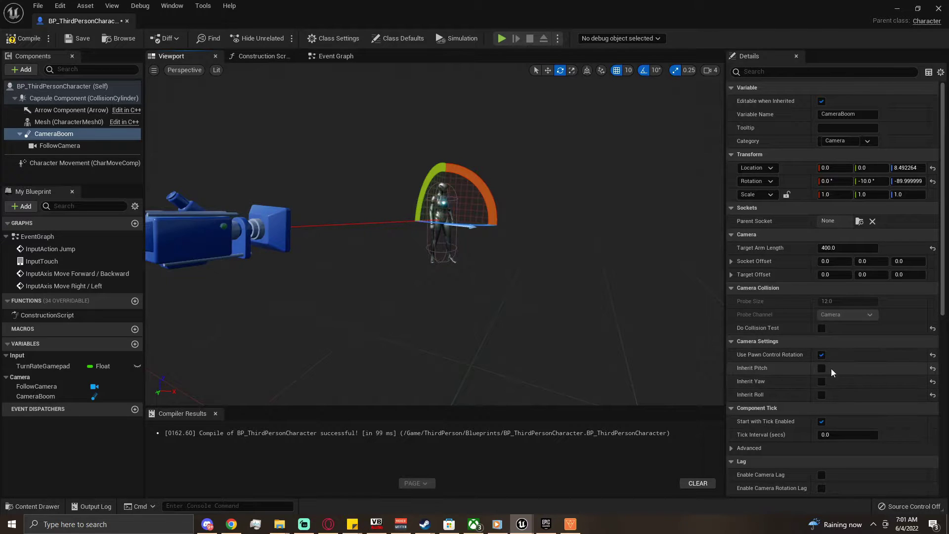
Compile and save the character blueprint with the side-facing CameraBoom.
right_click_drag(568, 276, 519, 277)
right_click_drag(517, 322, 519, 323)
left_click(23, 39)
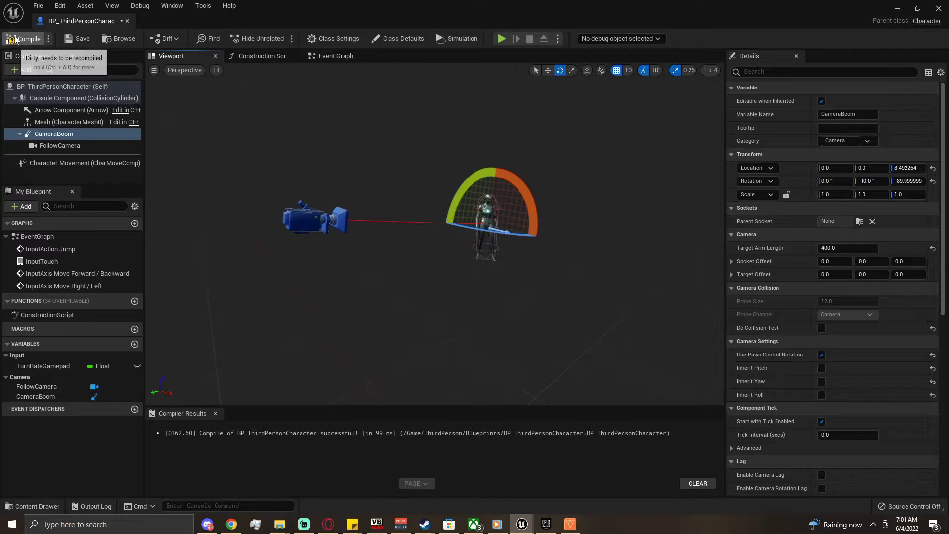
left_click(78, 38)
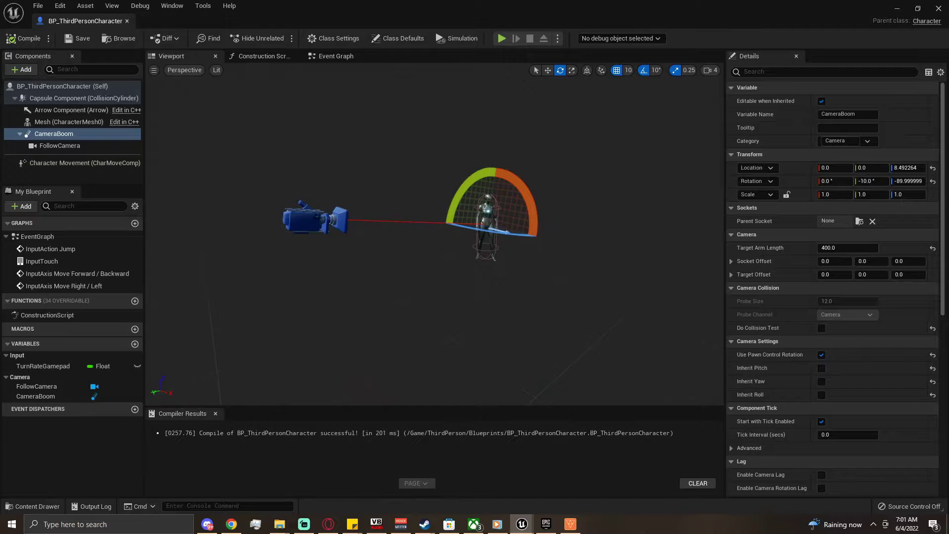
left_click_drag(462, 187, 463, 290)
left_click_drag(466, 189, 379, 219)
left_click(23, 39)
left_click(77, 38)
Play-test the level, running and jumping along the corridor to check the side view.
left_click(897, 9)
left_click(212, 38)
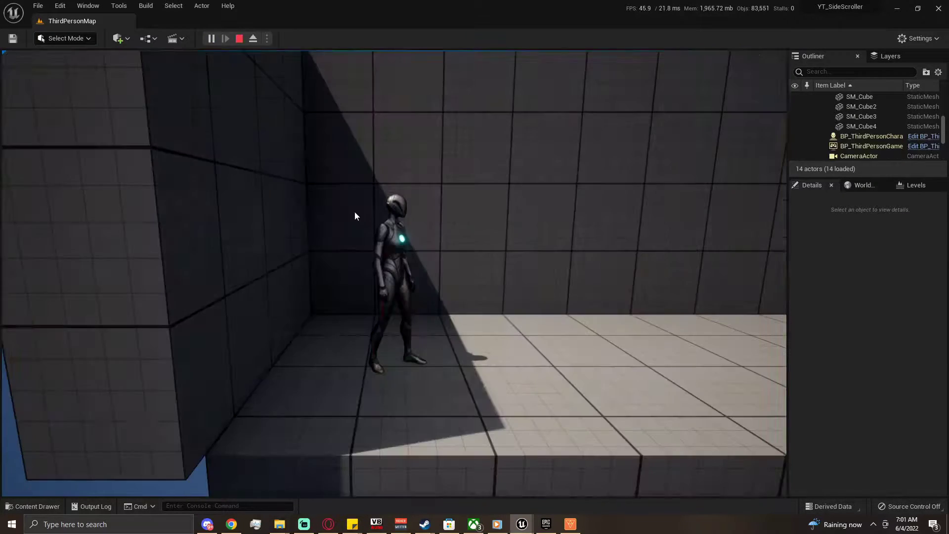
key("d")
key("space")
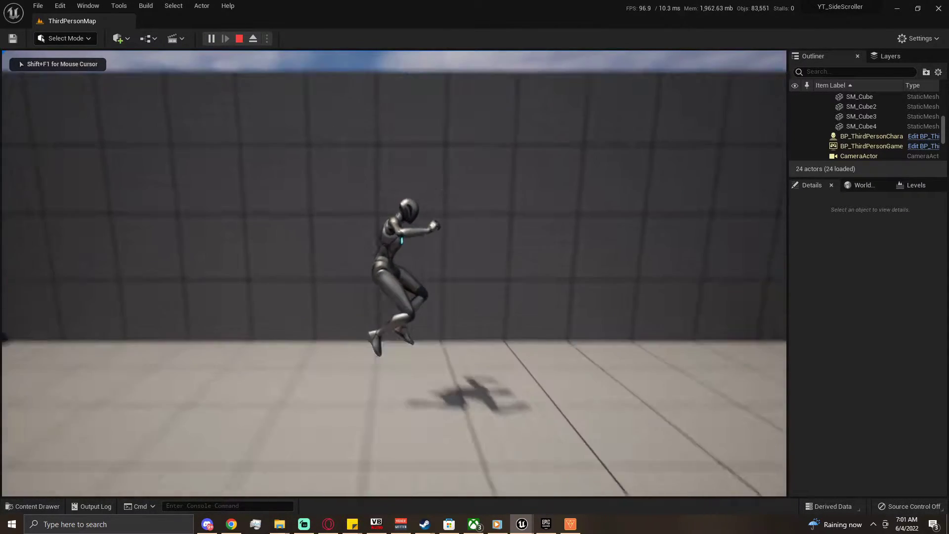
key("Escape")
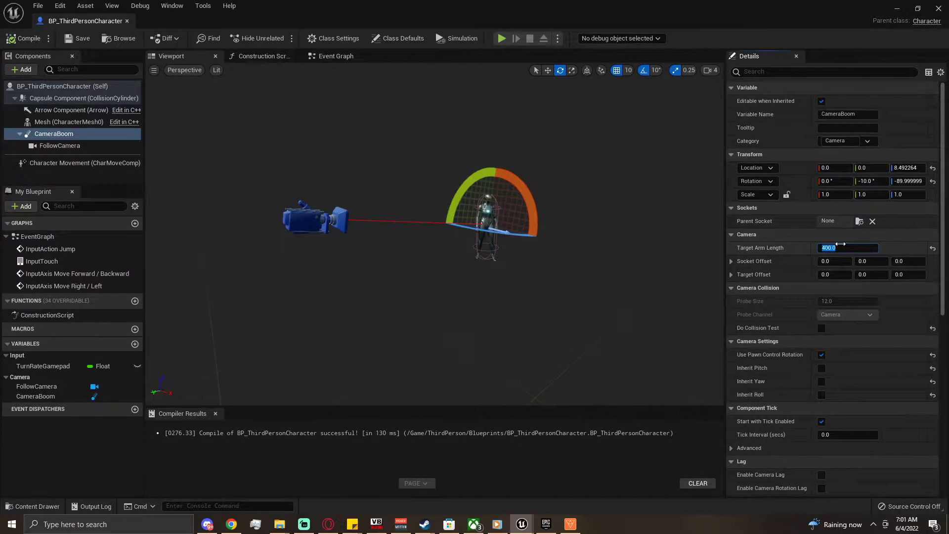
Set the CameraBoom's Target Arm Length to 600, and compile and save the blueprint.
key("Return")
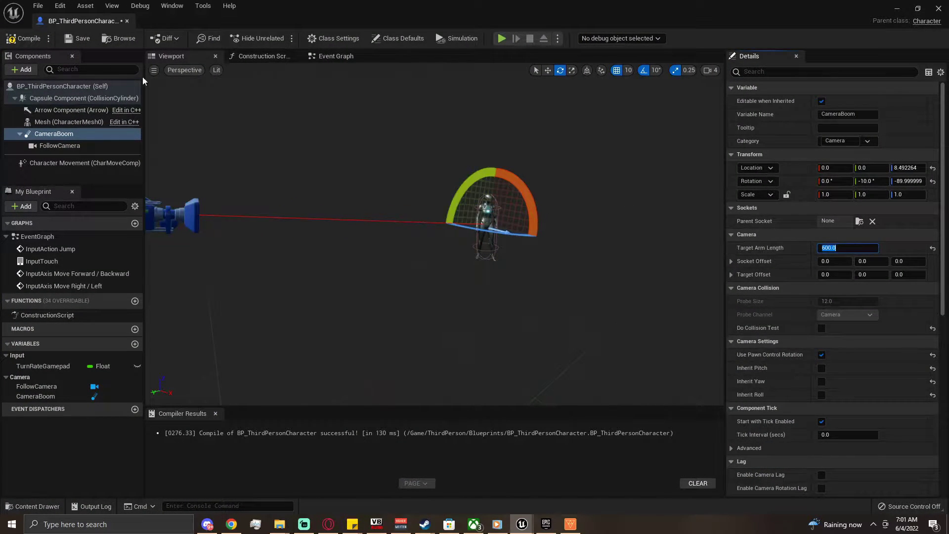
left_click(25, 38)
left_click(77, 38)
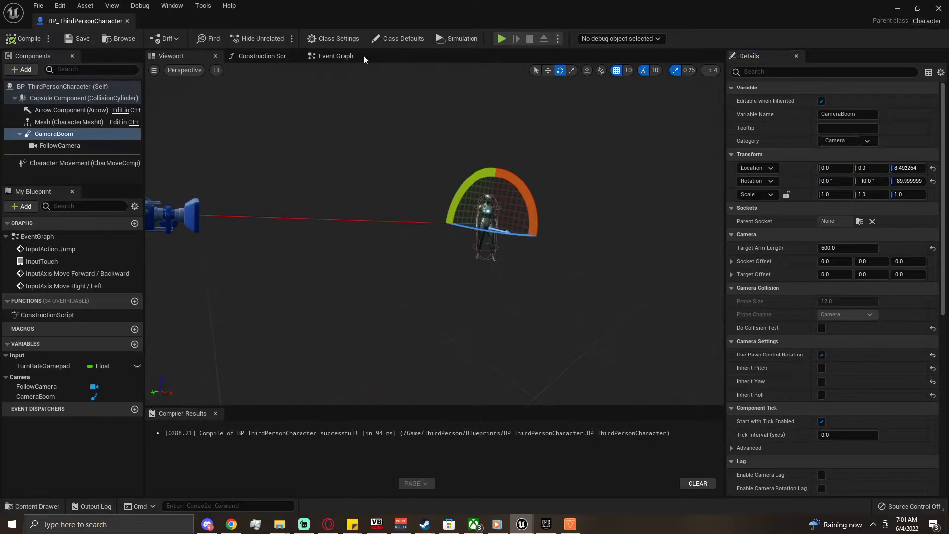
Play-test the level with the longer camera arm, running and jumping both ways along the corridor.
left_click(896, 10)
left_click(211, 38)
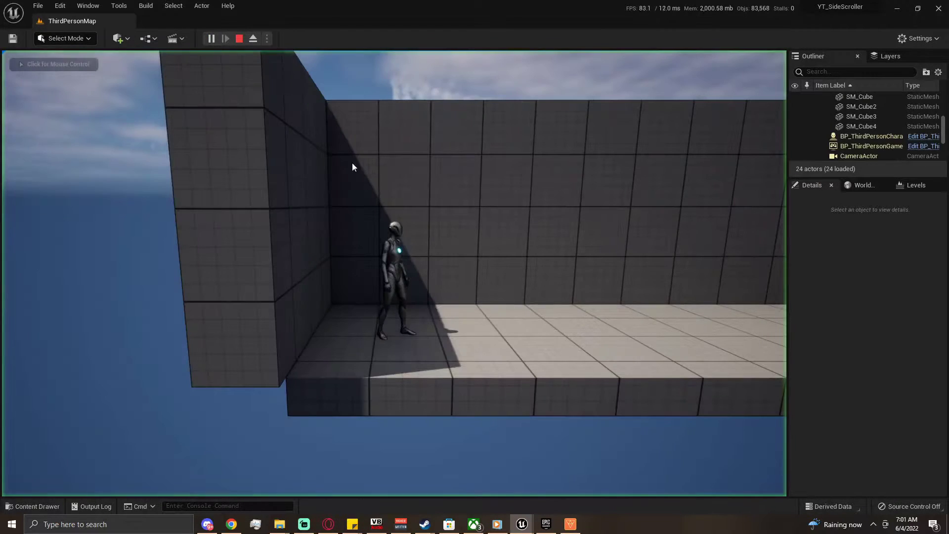
key("space")
key("a")
key("d")
key("space")
key("space")
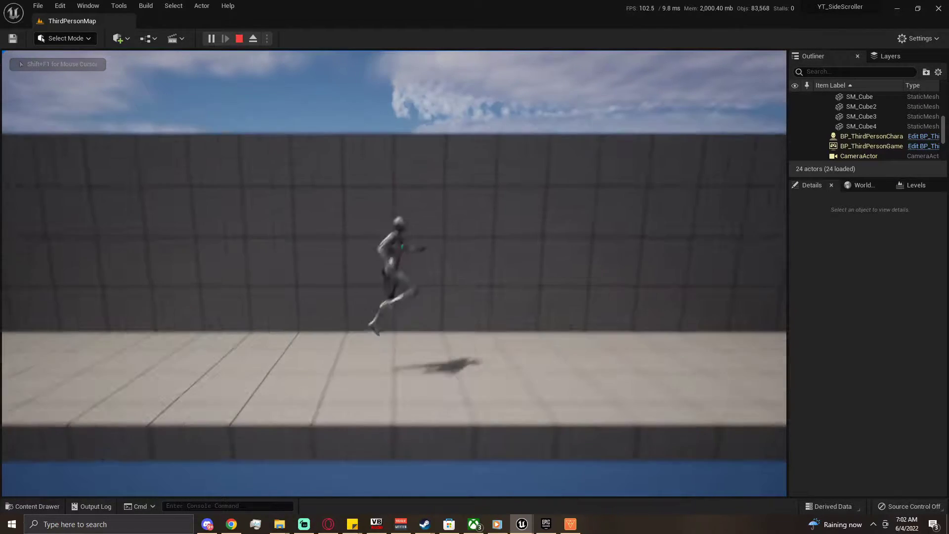
key("space")
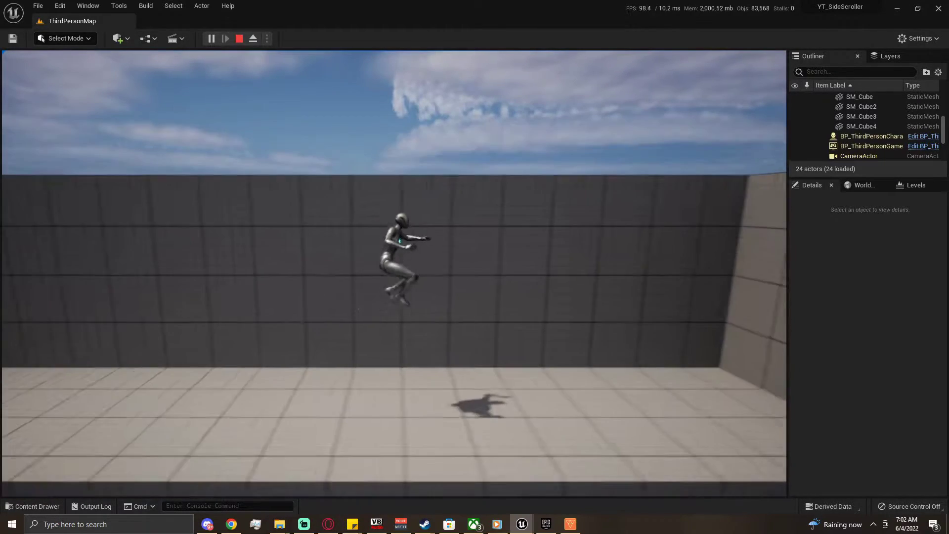
key("a")
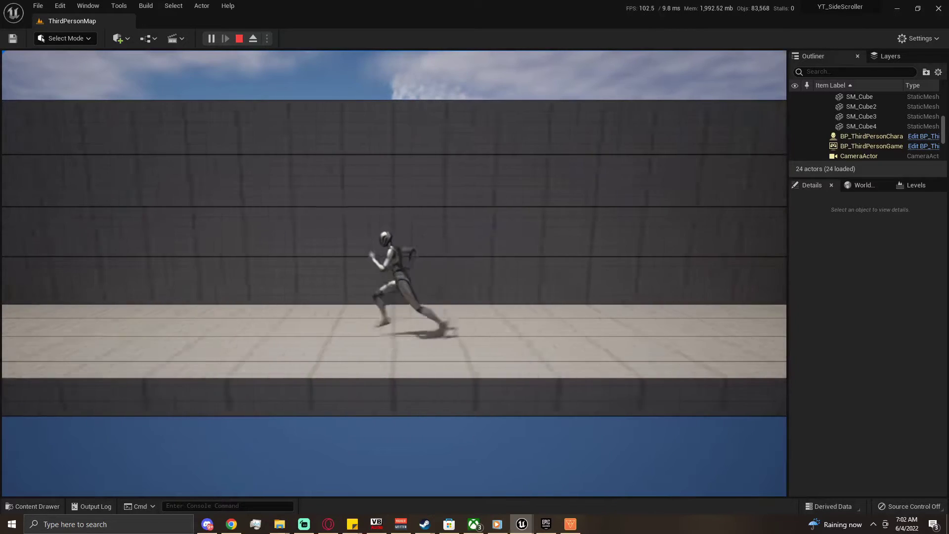
key("space")
key("space")
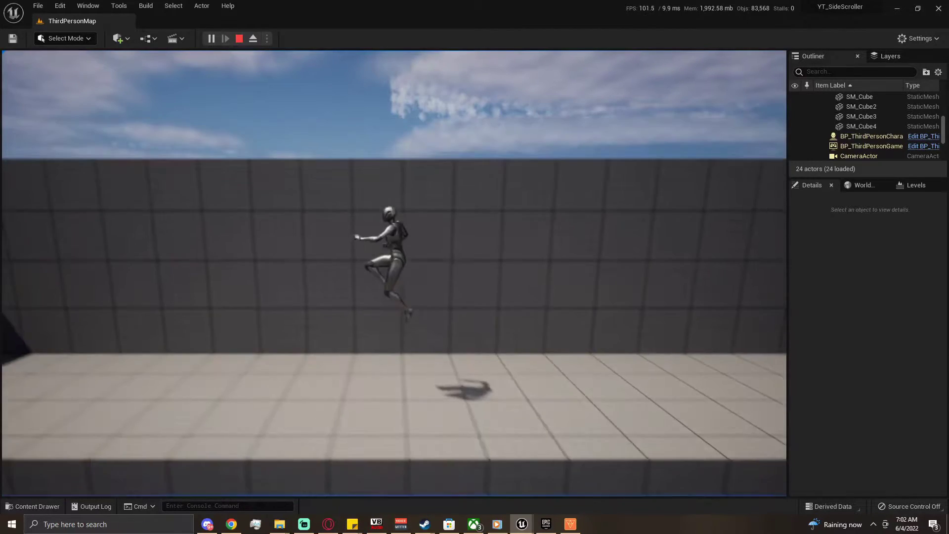
key("d")
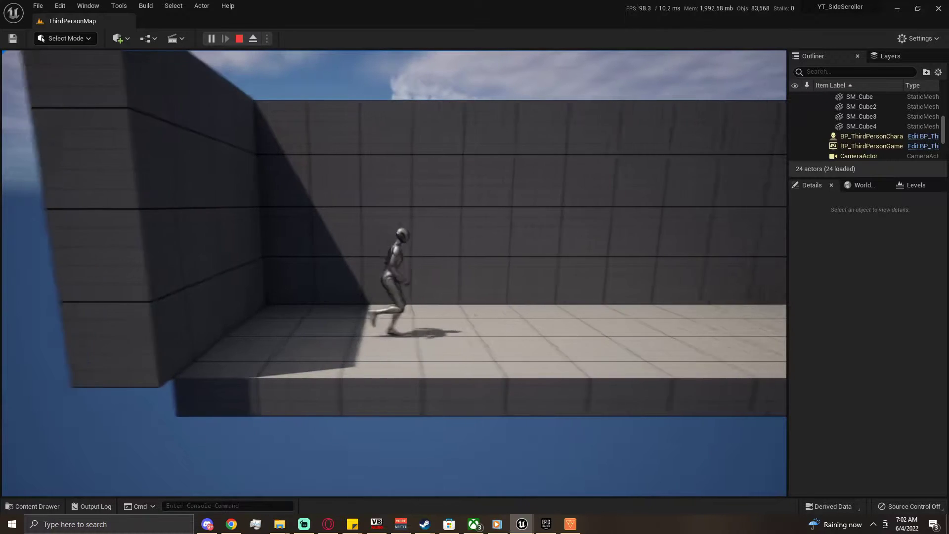
key("a")
key("d")
key("a")
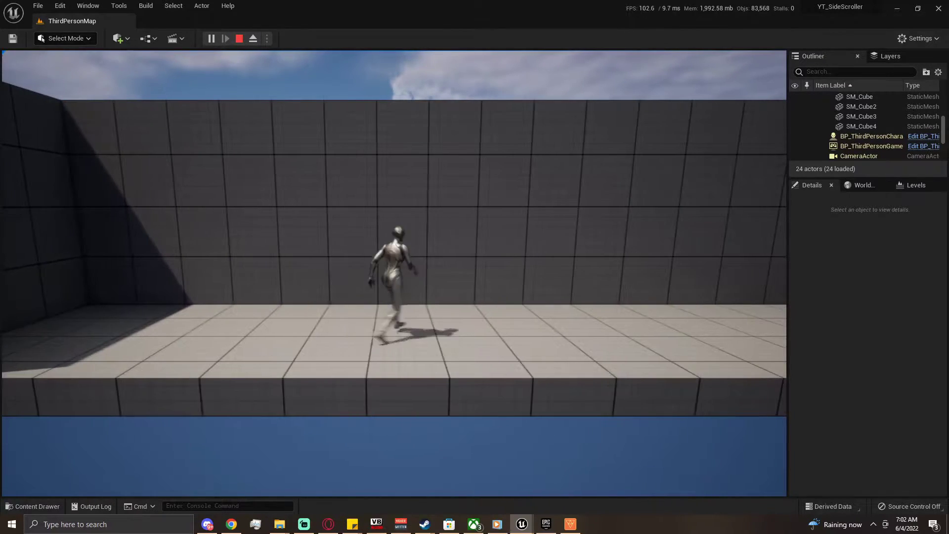
key("Escape")
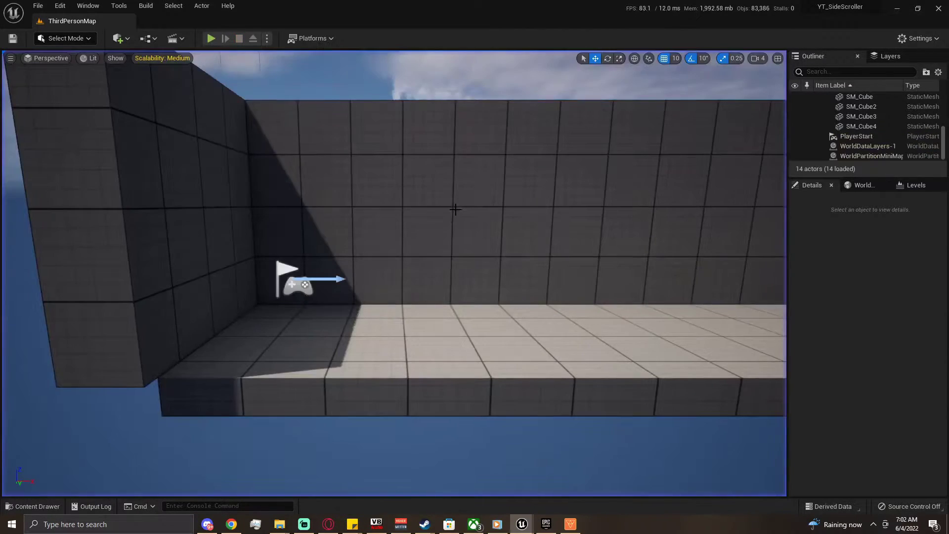
Add a sphere on the corridor floor in front of the player start and set its Y location to 300.
left_click(118, 38)
mouse_move(148, 140)
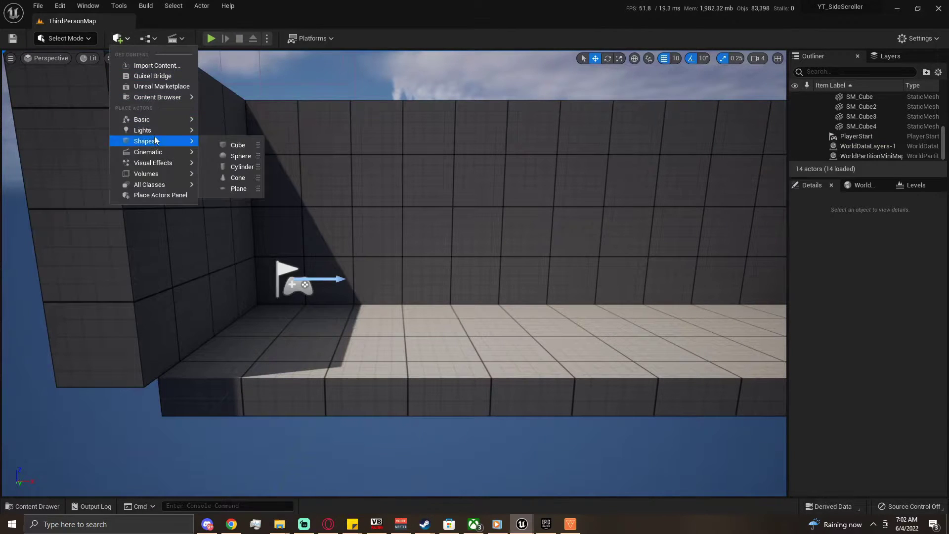
left_click_drag(232, 156, 410, 335)
left_click(307, 287)
left_click(890, 319)
left_click(425, 324)
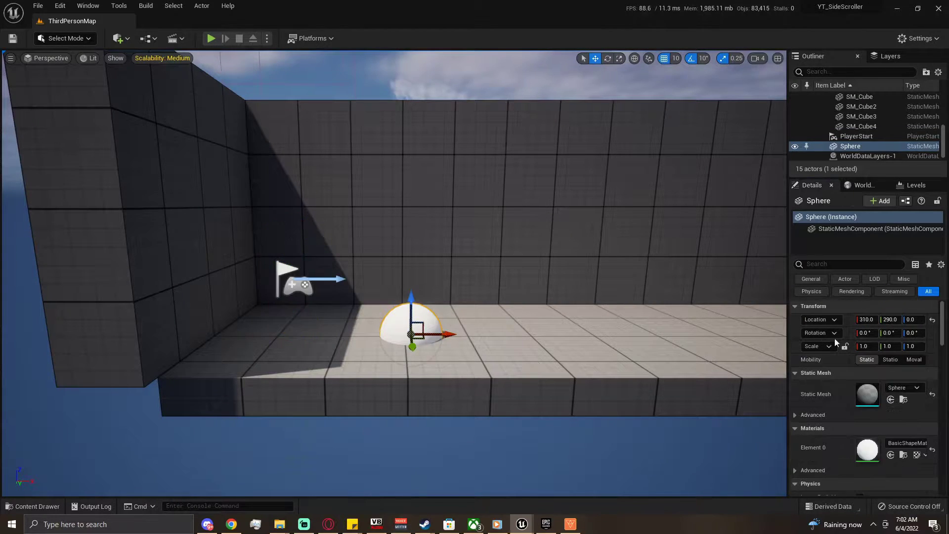
left_click(898, 319)
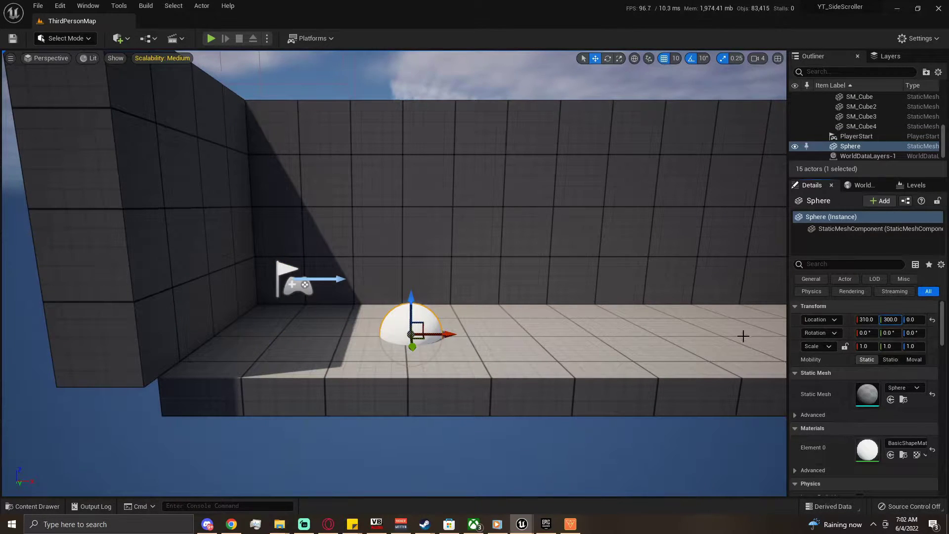
key("Return")
Move the sphere back to Y 270 and duplicate it three times along the corridor, placing the last copy at X 630, Y 300.
key("e")
right_click_drag(674, 319, 652, 346)
key("w")
left_click_drag(435, 329, 441, 317)
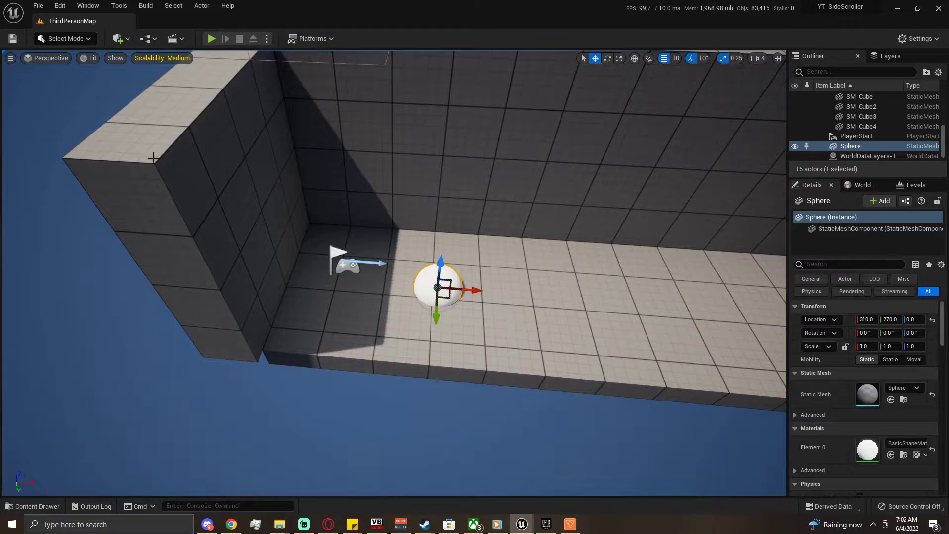
left_click_drag(478, 288, 505, 325, "alt")
left_click_drag(548, 298, 612, 339, "alt")
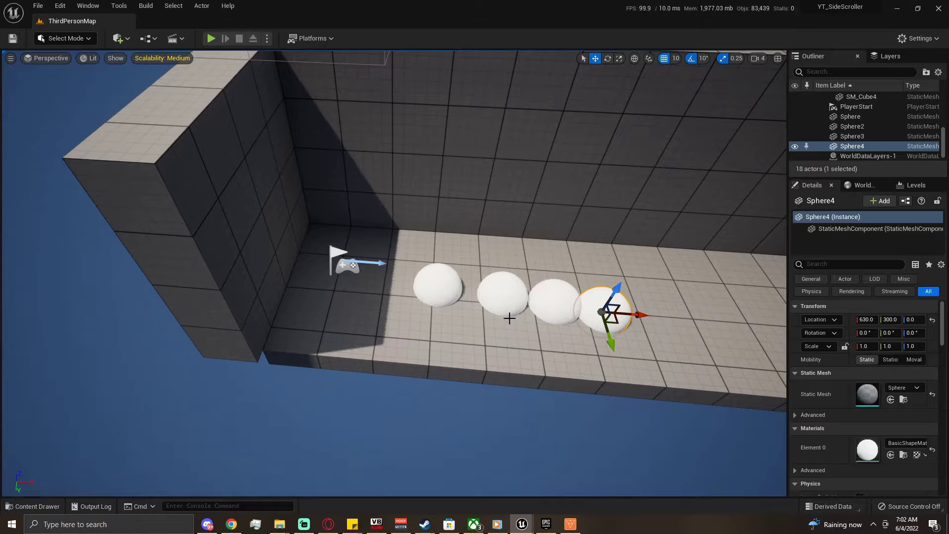
Move the player start beside the fourth sphere, to X 630, Y 420.
right_click_drag(483, 306, 549, 329)
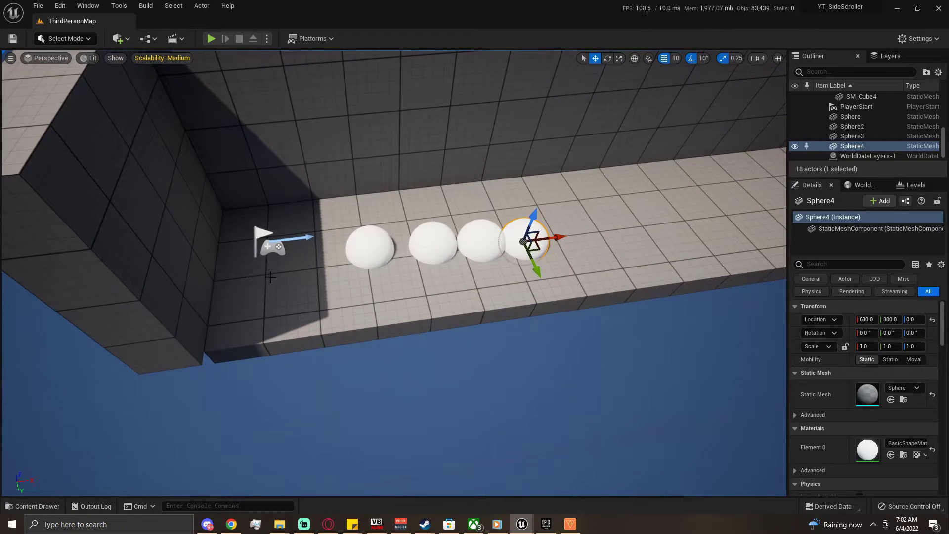
left_click(272, 250)
left_click_drag(304, 238, 392, 265)
left_click_drag(416, 262, 579, 269)
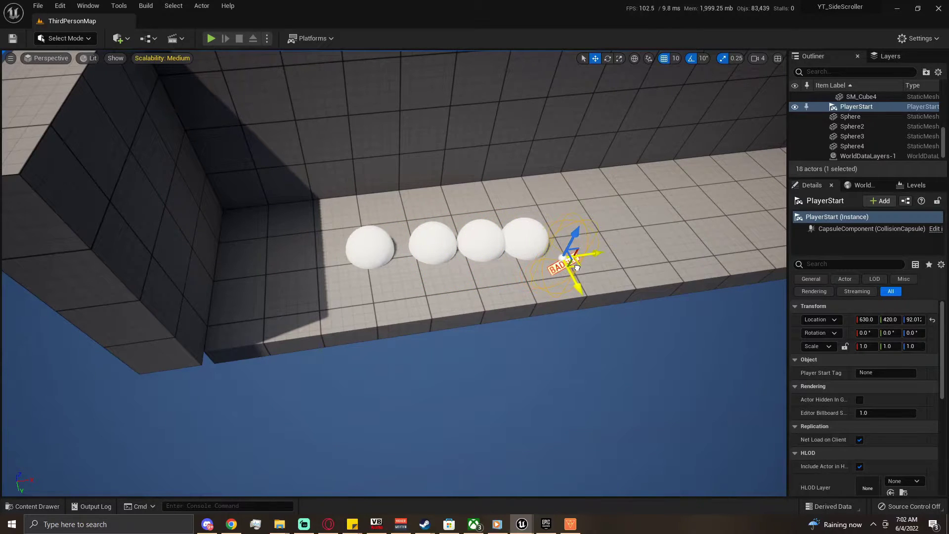
key("f")
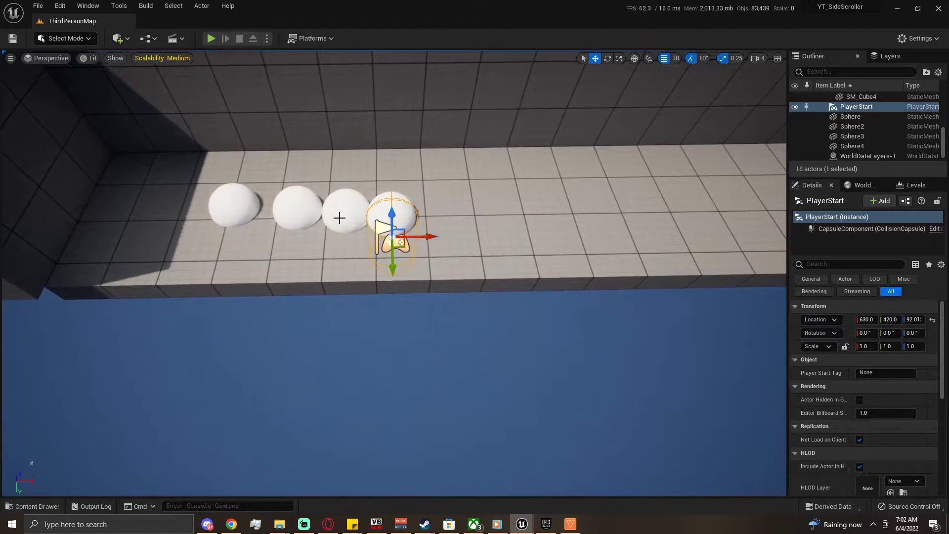
Try duplicating the fourth sphere to X 800, Z 100, flattened to Y scale 0.25 and rotated about its vertical axis.
left_click(384, 199)
left_click_drag(418, 215, 480, 225, "alt")
key("r")
key("w")
left_click_drag(483, 187, 544, 212)
key("e")
left_click_drag(467, 232, 442, 279)
Move the player start along the corridor in front of the flattened sphere, to X 790.
left_click(431, 238)
key("w")
left_click_drag(432, 238, 527, 241)
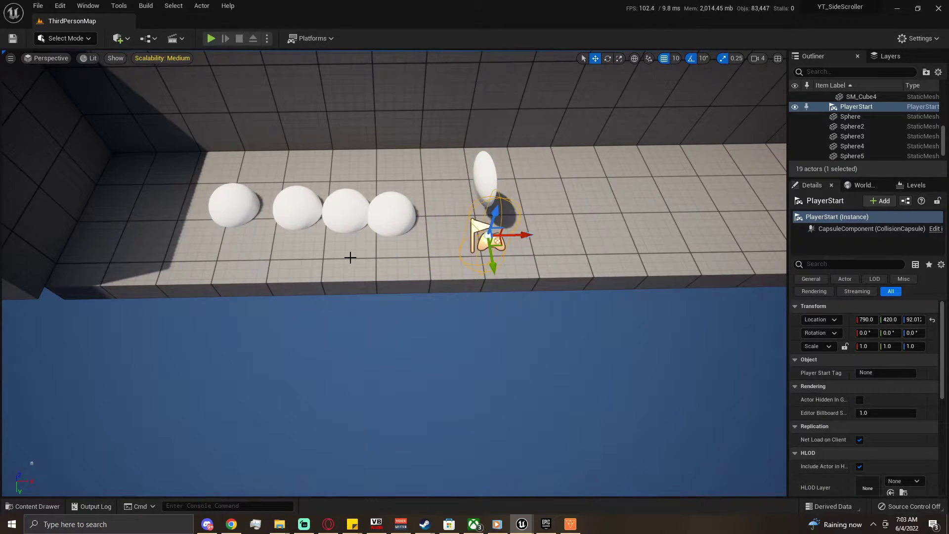
Undo the player start moves and the duplication, scaling and rotation of the fifth sphere.
key("ctrl+z")
key("ctrl+z")
key("ctrl+z")
key("ctrl+z")
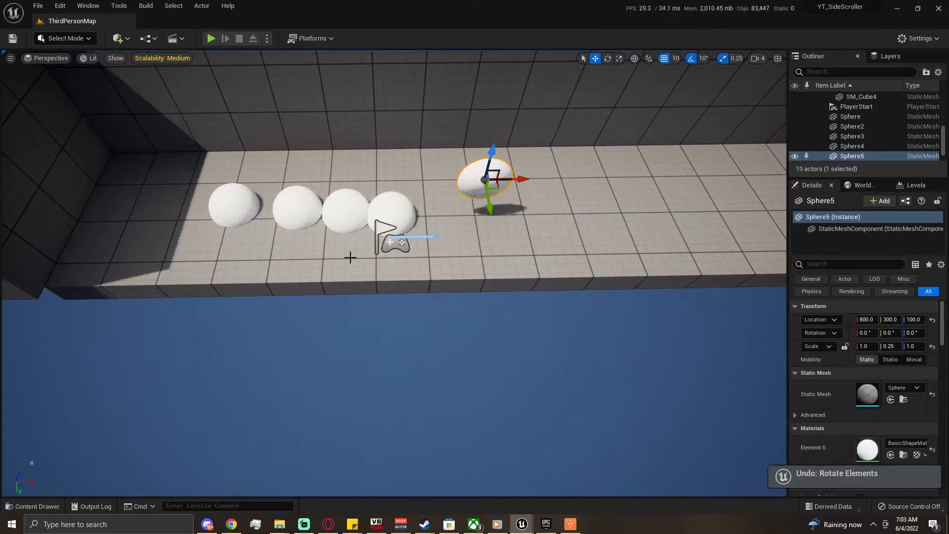
key("ctrl+z")
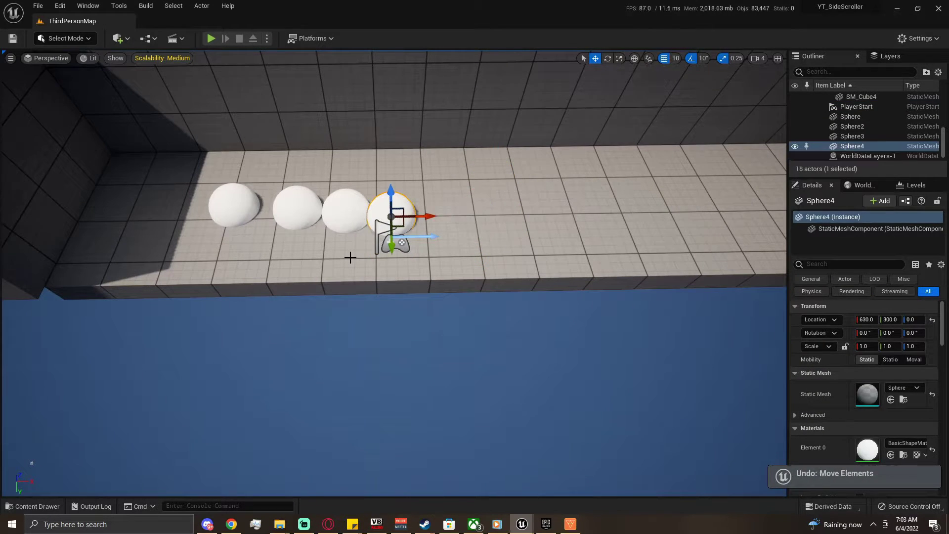
key("ctrl+z")
key("ctrl+z")
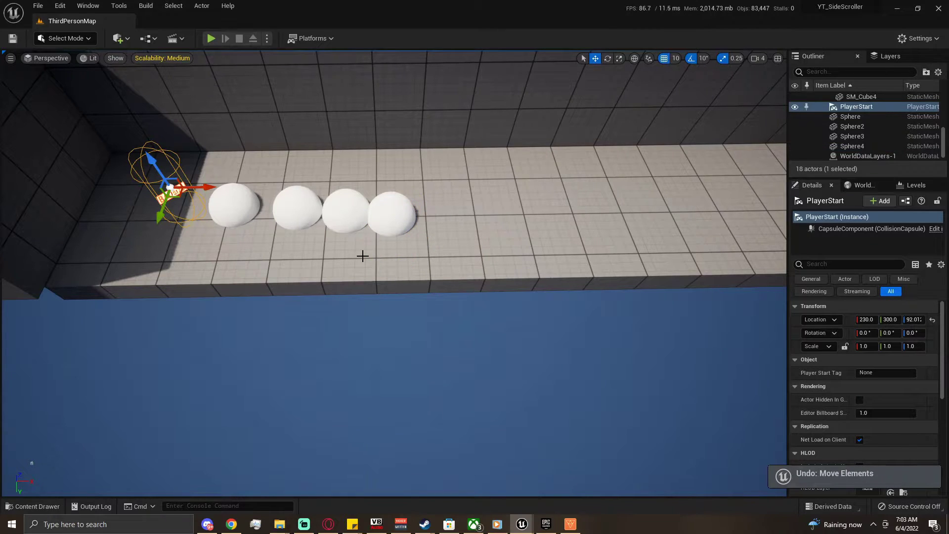
Move the player start towards the starting end wall, to X 160, and save the level.
left_click_drag(202, 187, 162, 187)
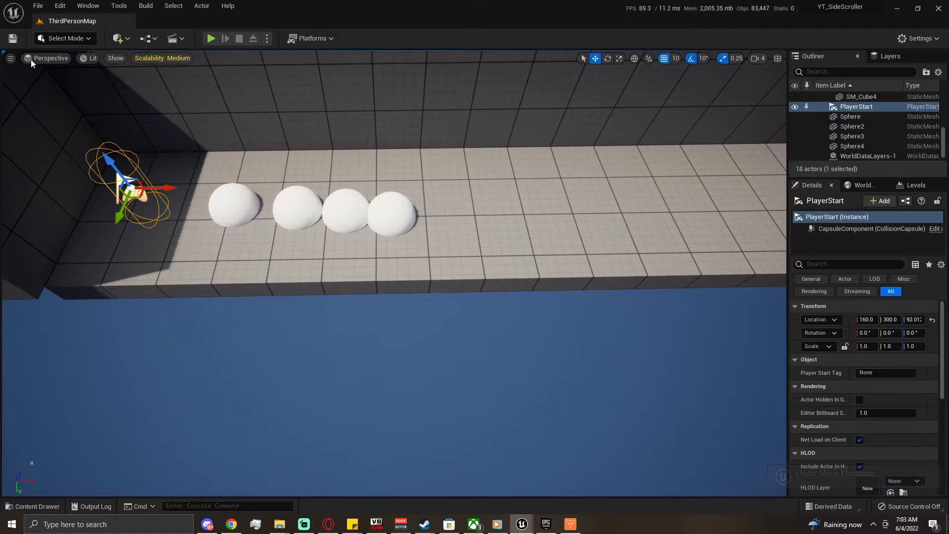
left_click(13, 38)
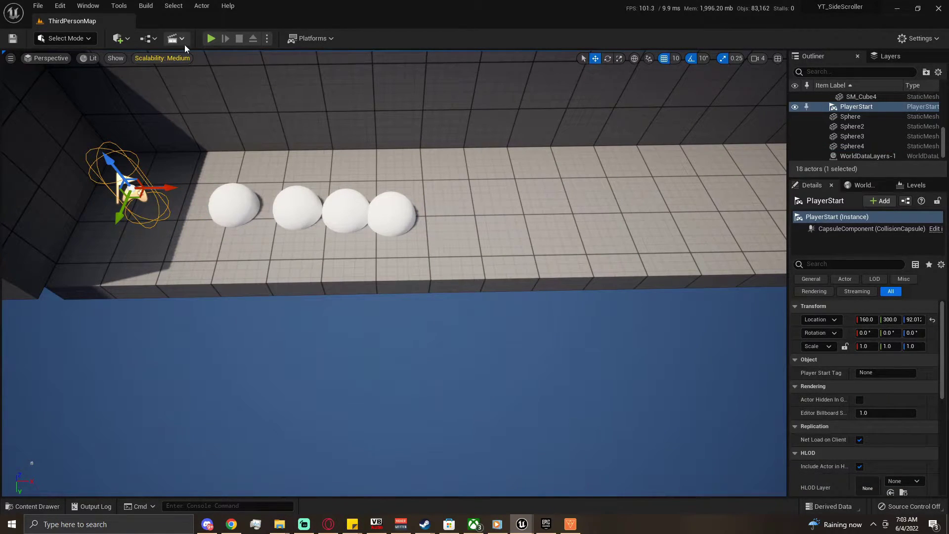
Play-test the level by running the character past the spheres, and end the session.
left_click(211, 39)
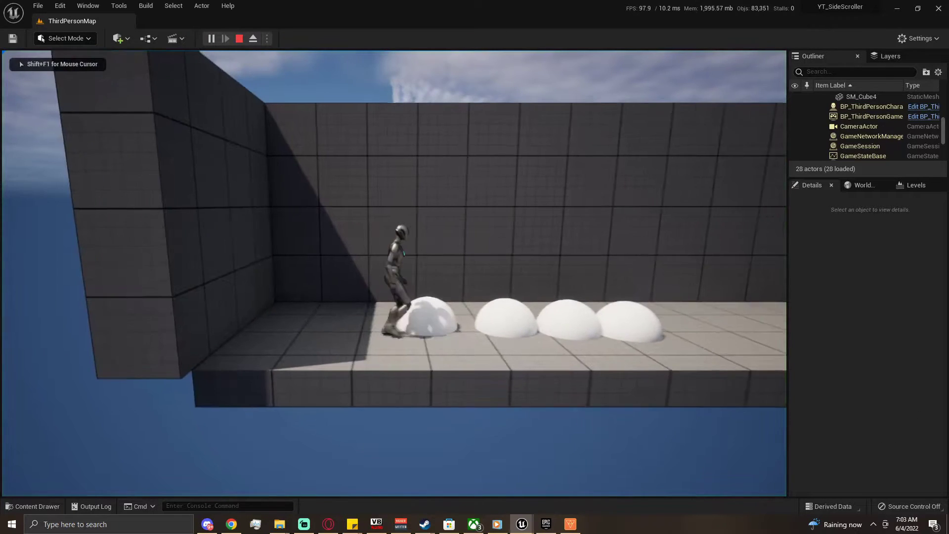
key("d")
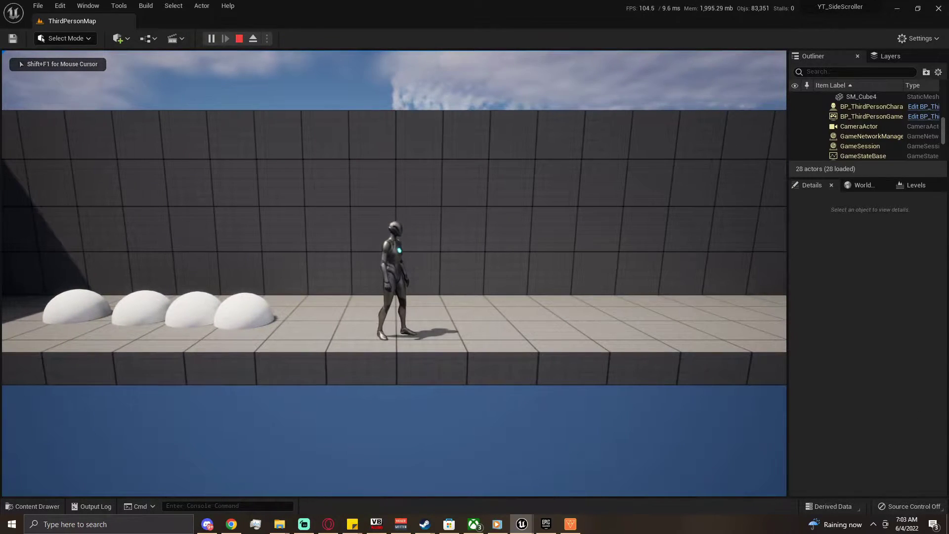
key("Escape")
right_click_drag(415, 263, 140, 424)
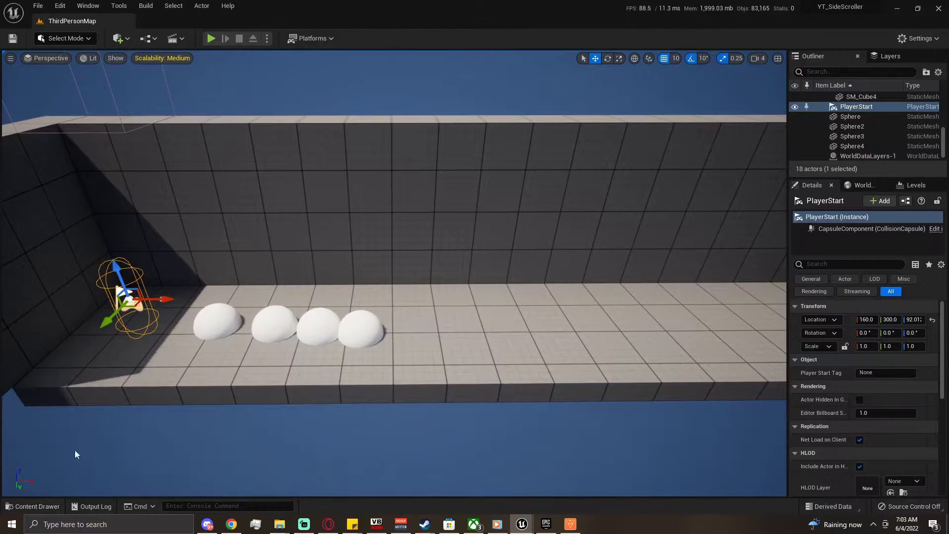
Try the first sphere at Y location 300 in a play test, and undo the move.
left_click(209, 315)
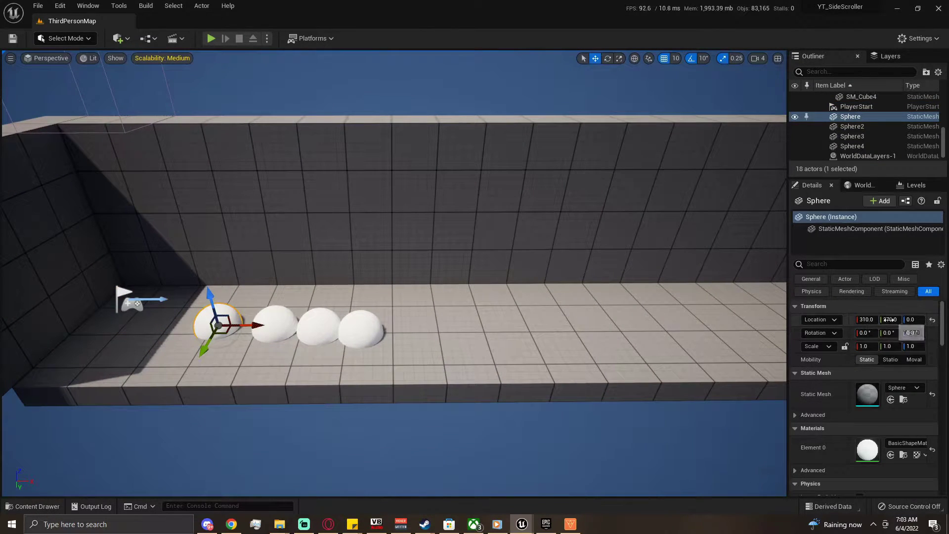
type("30")
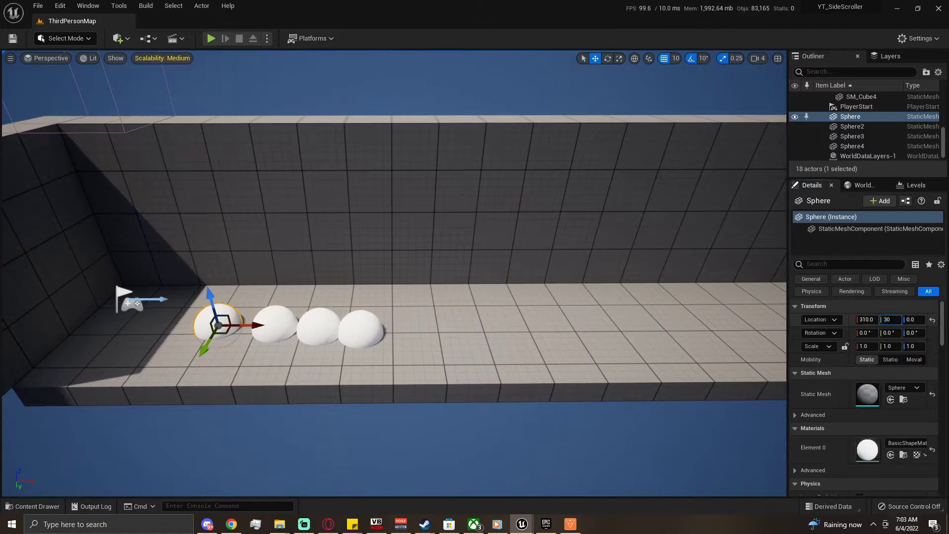
type("0")
key("Return")
left_click(211, 39)
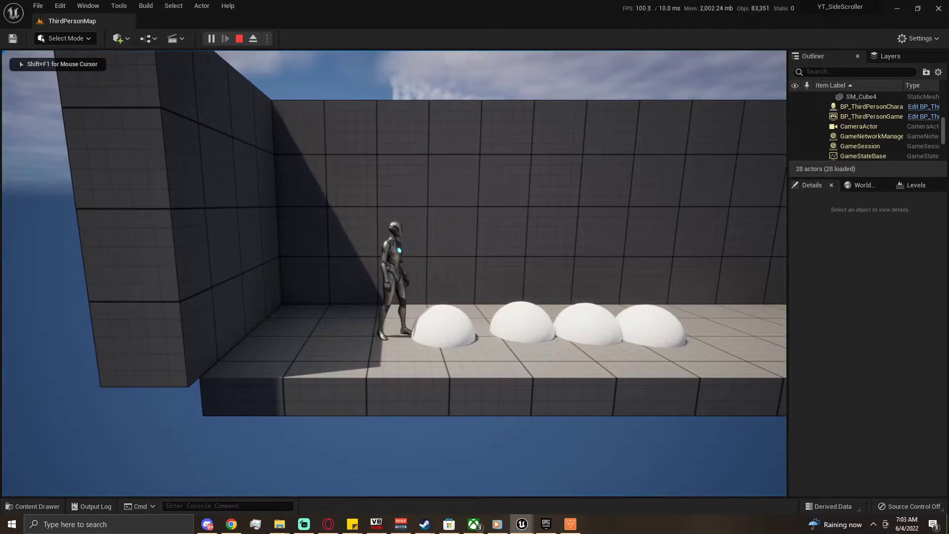
key("Escape")
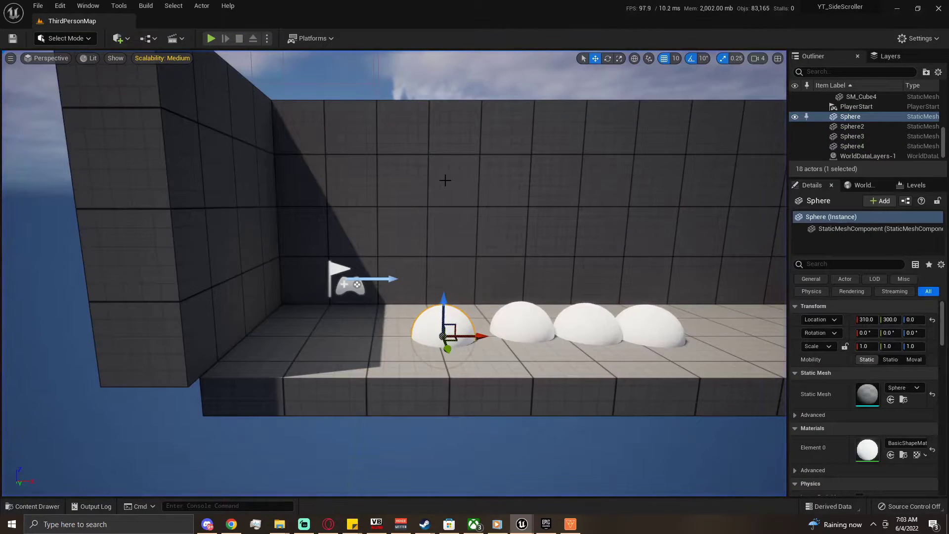
key("ctrl+z")
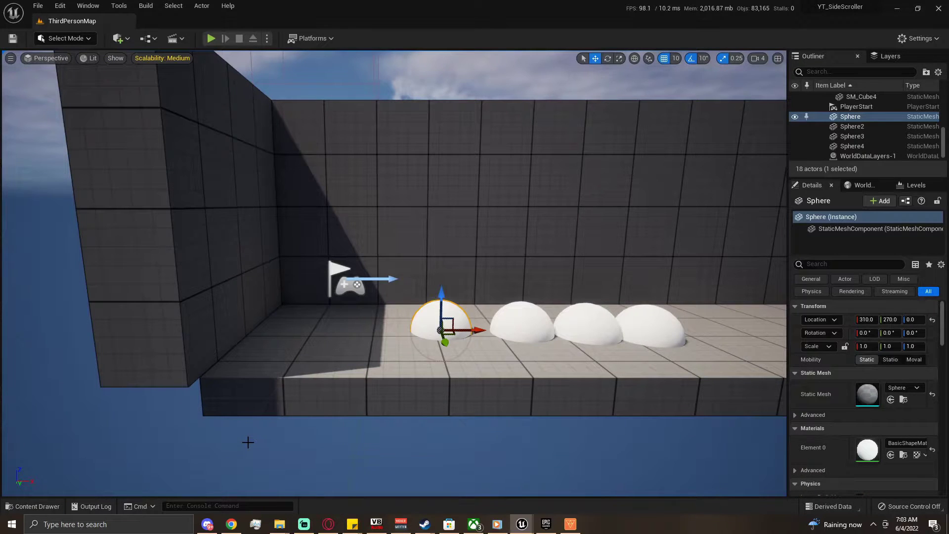
Open the BP_ThirdPersonCharacter blueprint's Event Graph at an empty area beside the movement input nodes.
left_click(32, 506)
double_click(186, 413)
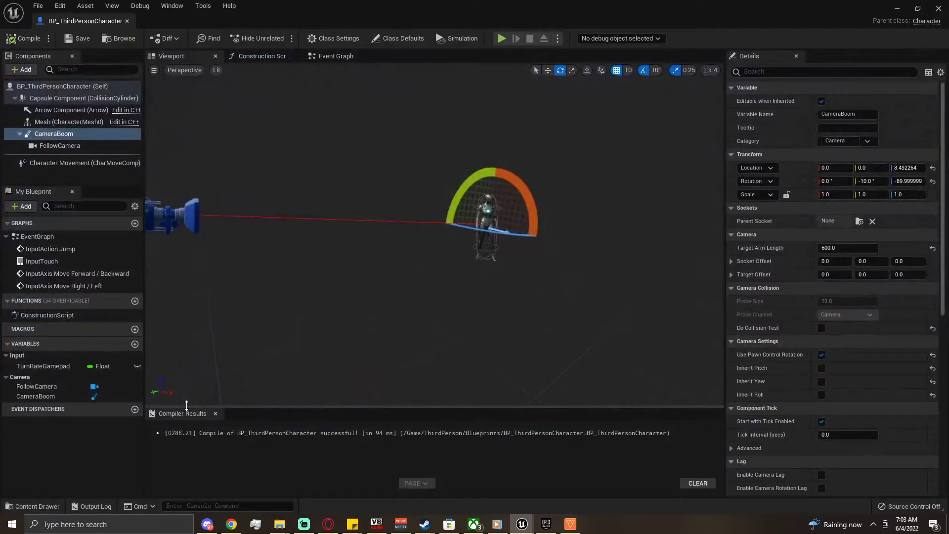
left_click(326, 57)
scroll(477, 329, "up", 2)
right_click_drag(477, 329, 462, 234)
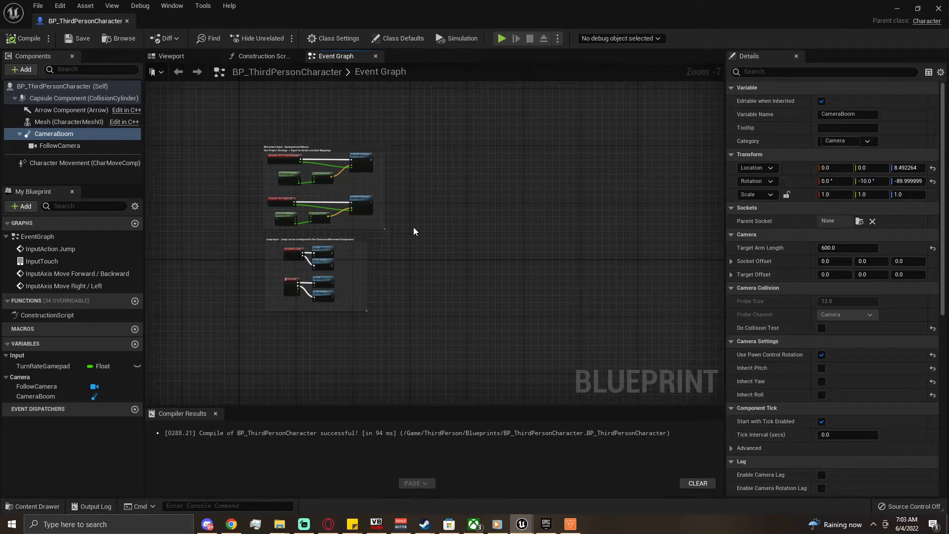
scroll(415, 232, "up", 2)
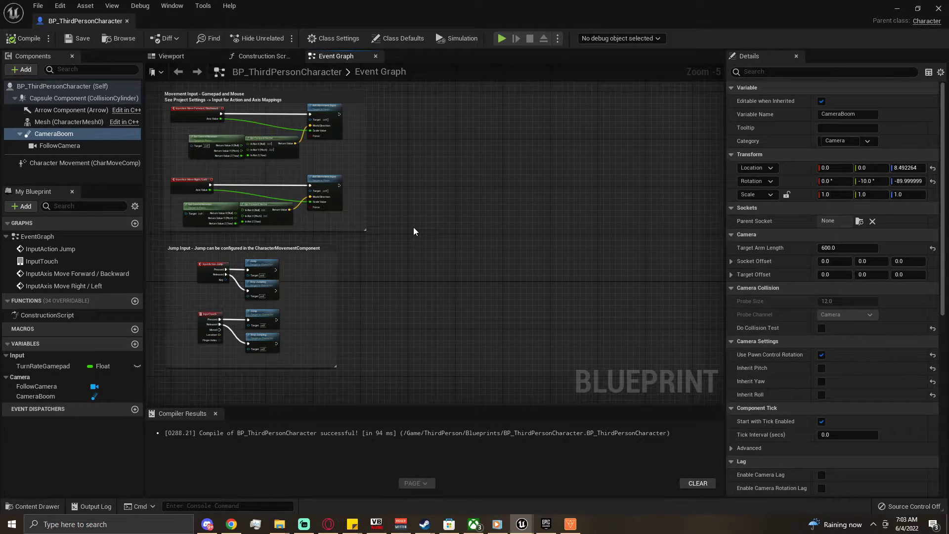
right_click_drag(412, 179, 400, 246)
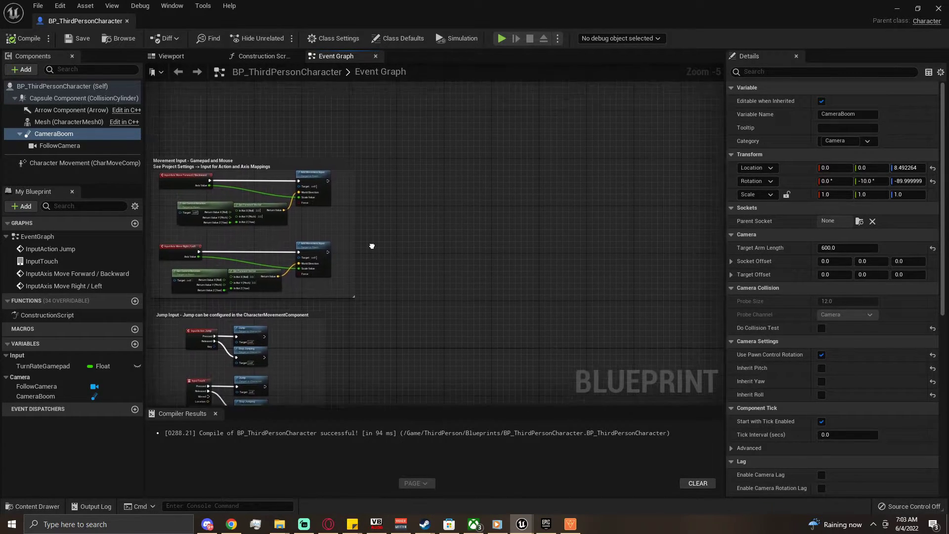
right_click(412, 180)
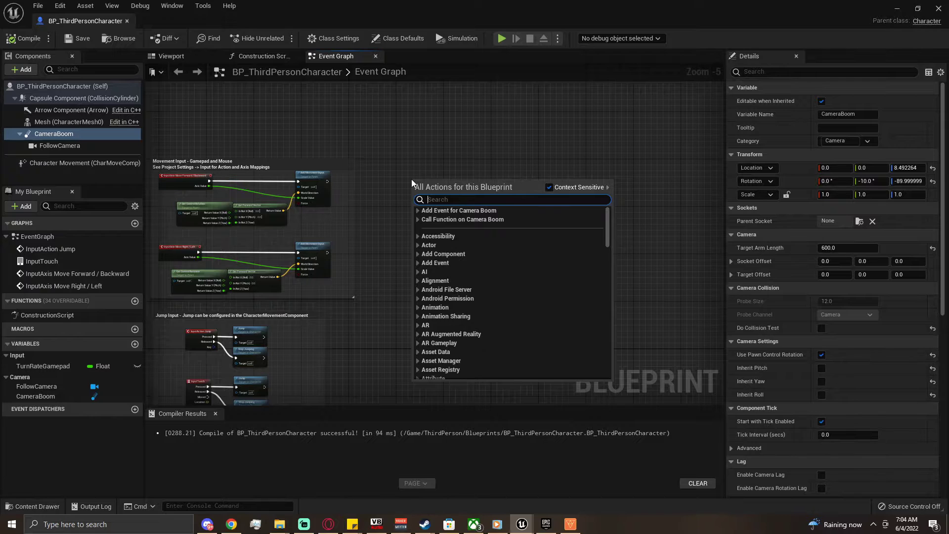
type("event")
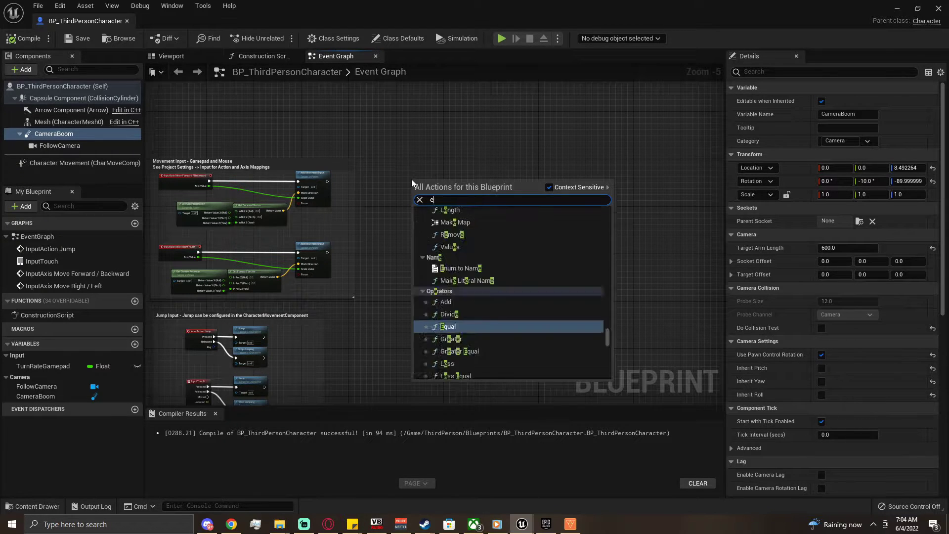
key("BackSpace")
key("BackSpace")
key("BackSpace")
key("BackSpace")
key("BackSpace")
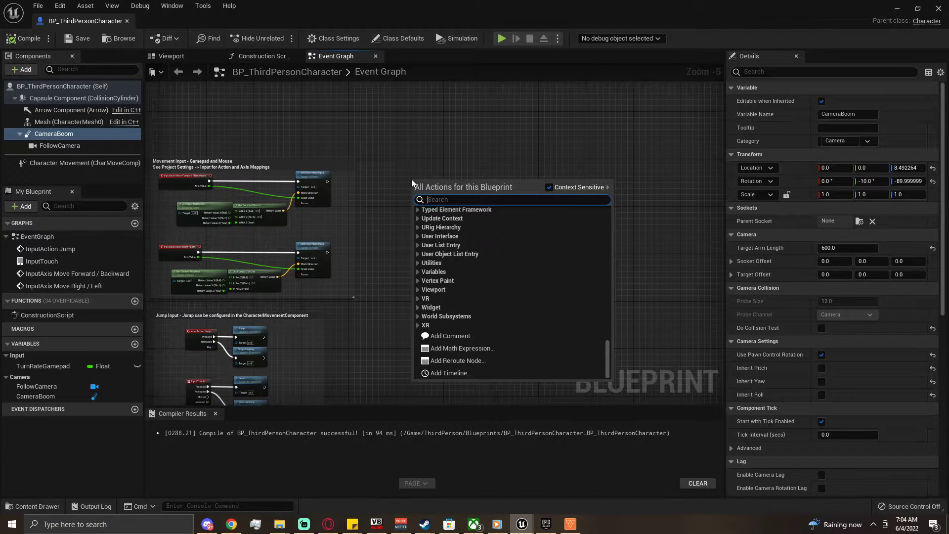
Add an Event BeginPlay node in the empty area beside the movement input nodes.
right_click(422, 177)
type("event")
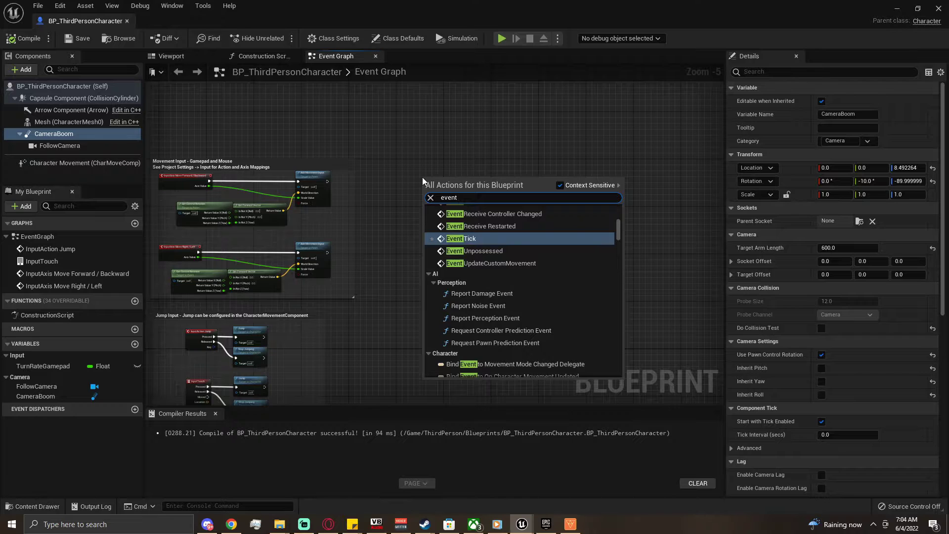
type(" begin")
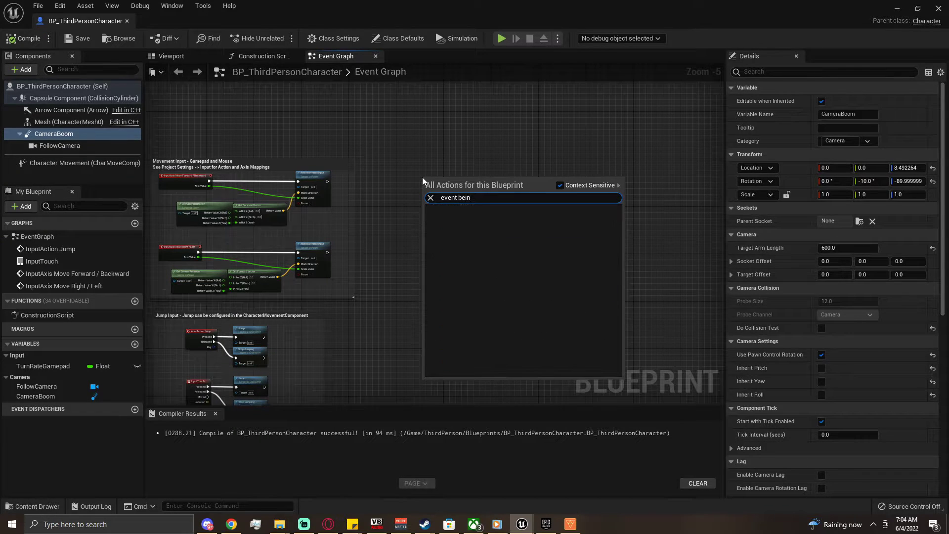
type("play")
key("Return")
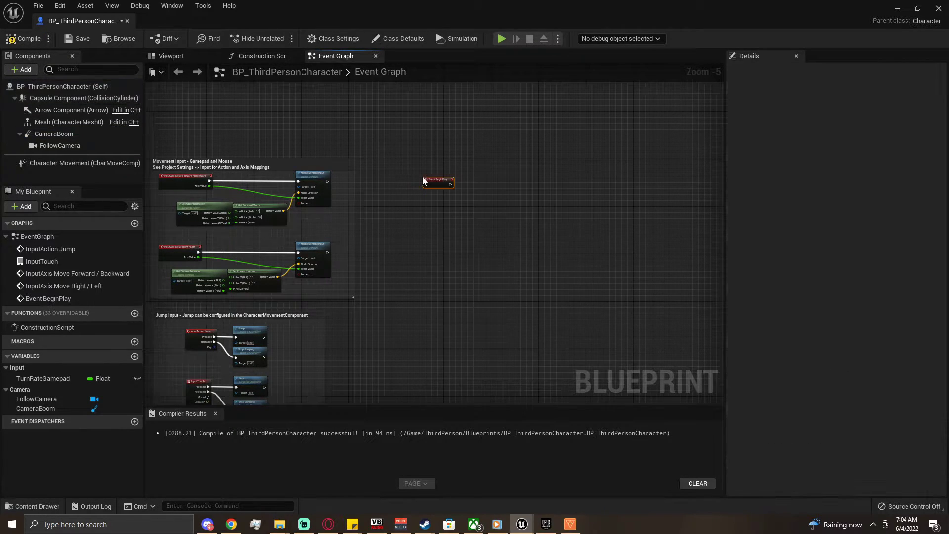
Add a Get Actor Location node below Event BeginPlay and split its return value into X, Y and Z.
scroll(459, 187, "up", 3)
right_click_drag(458, 183, 286, 161)
right_click(263, 207)
type("get")
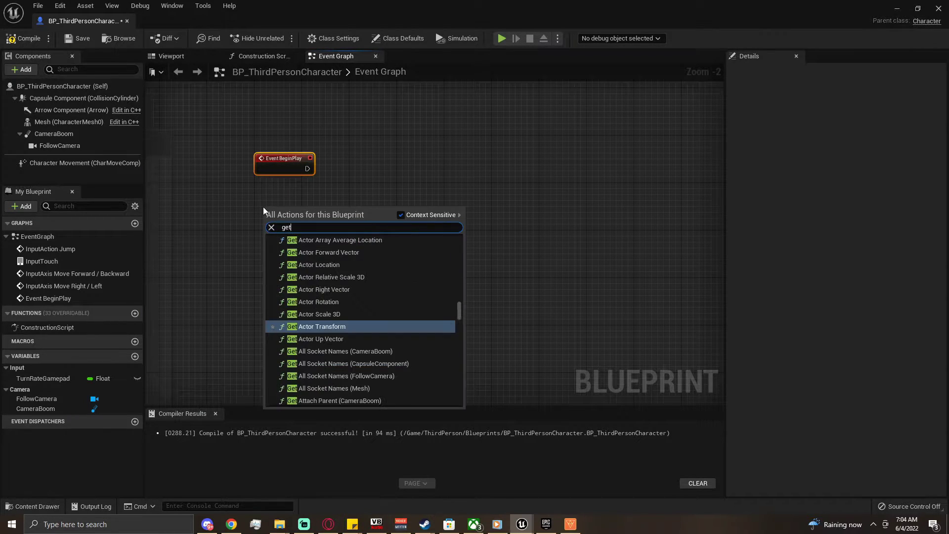
type(" actor location")
key("Return")
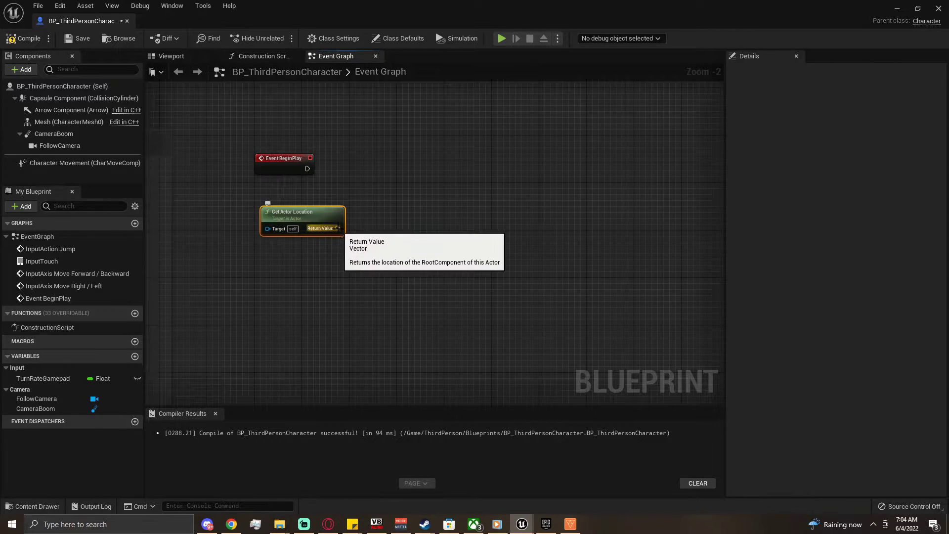
right_click(337, 229)
left_click(371, 260)
left_click_drag(311, 213, 310, 237)
Compare the alignment of the first sphere and player start across the corridor in the level, undoing a trial move of the sphere.
left_click(404, 25)
left_click_drag(371, 3, 668, 410)
right_click_drag(342, 311, 283, 340)
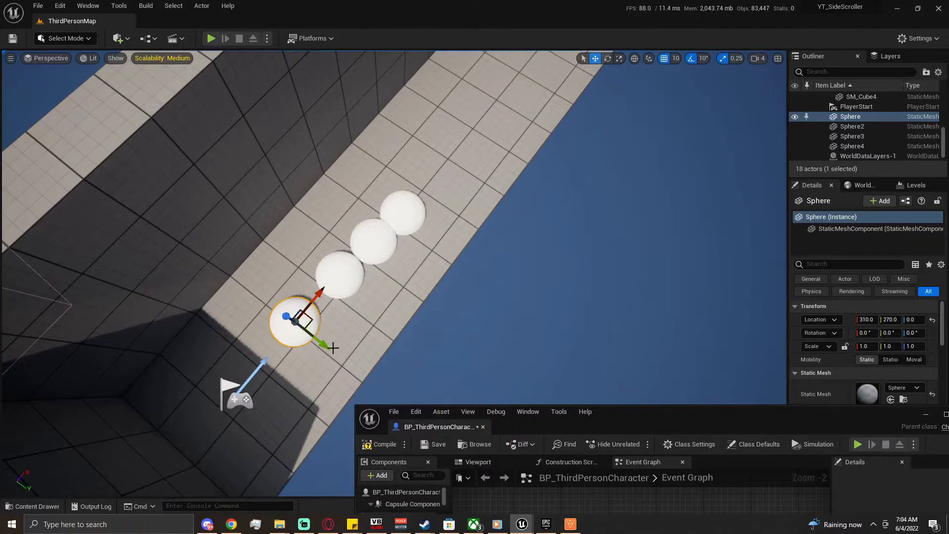
left_click_drag(323, 340, 349, 361)
key("ctrl+z")
left_click(245, 402)
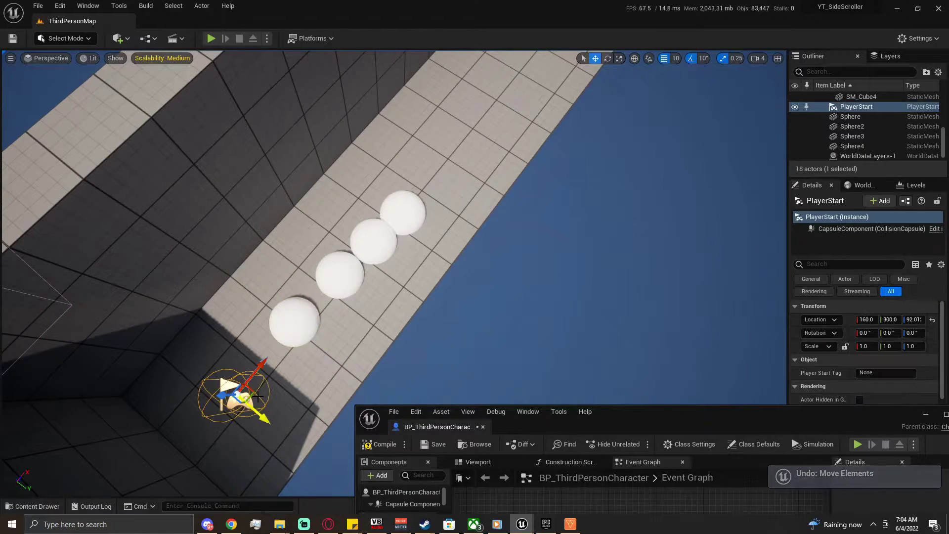
left_click_drag(258, 368, 294, 395)
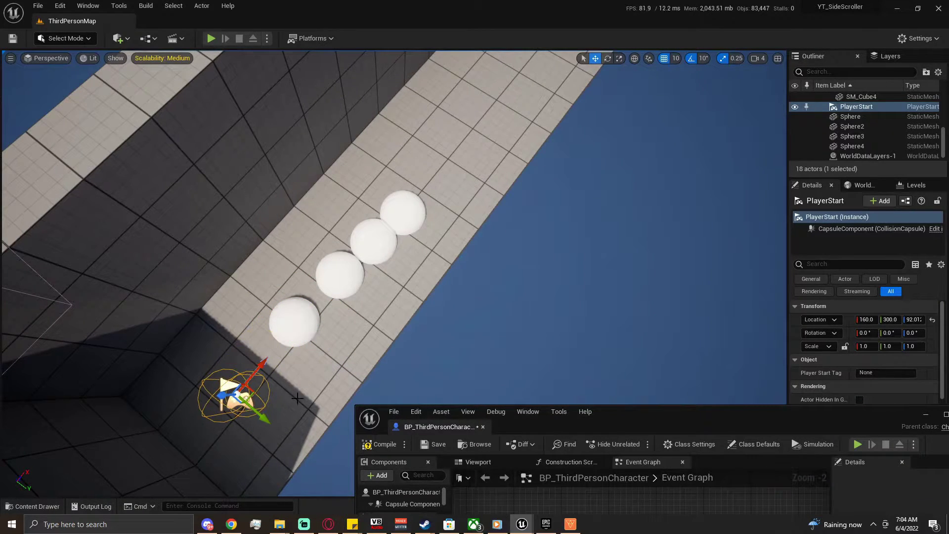
left_click(295, 322)
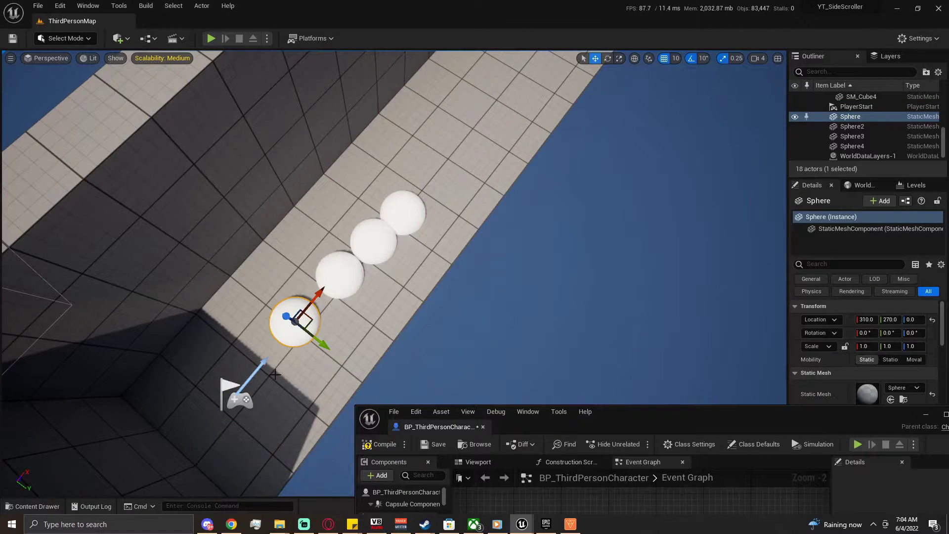
double_click(669, 419)
Promote the Y return value of Get Actor Location to a float variable named LevelYPos.
right_click_drag(381, 257, 468, 277)
scroll(446, 268, "up", 2)
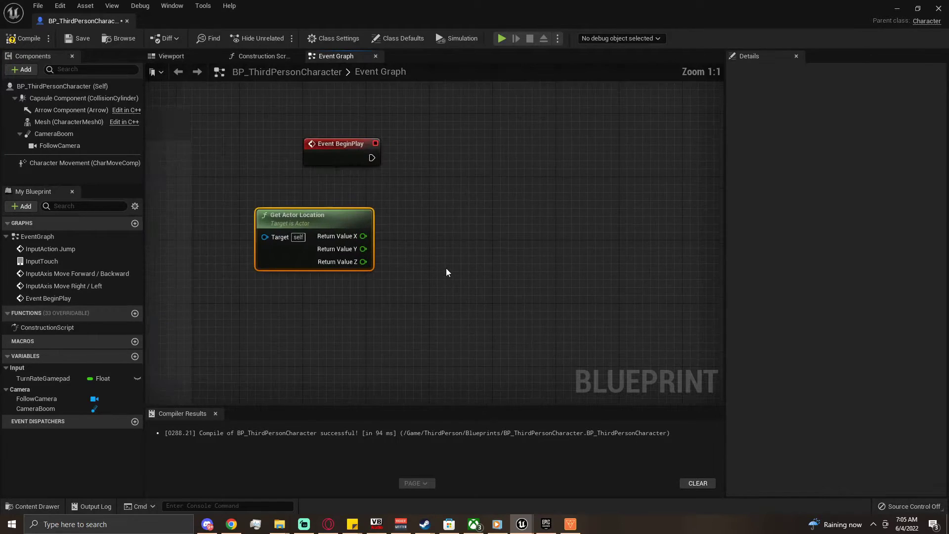
right_click(356, 250)
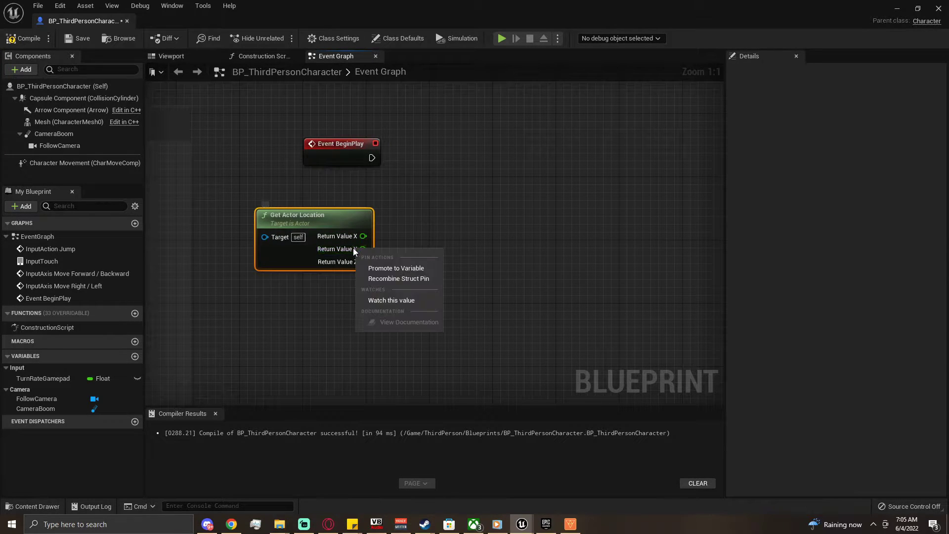
left_click(400, 268)
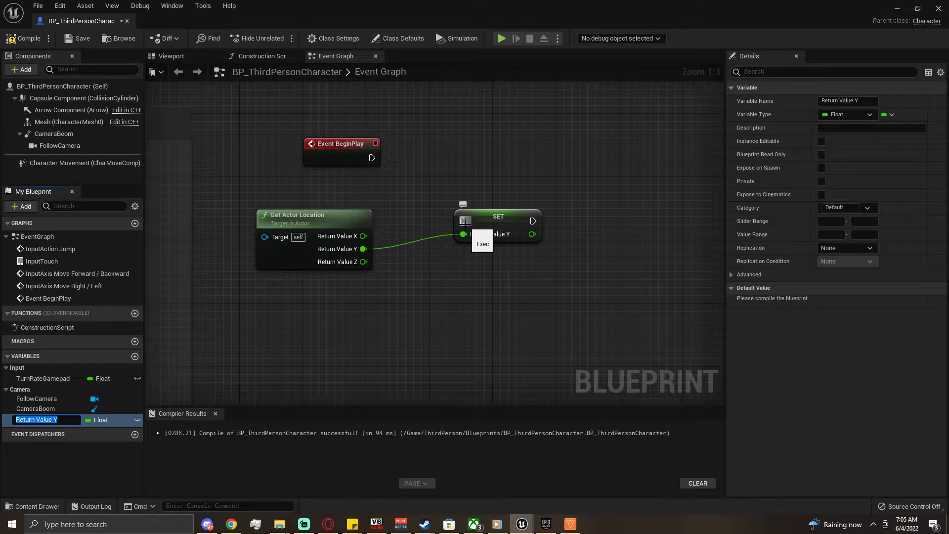
type("Le")
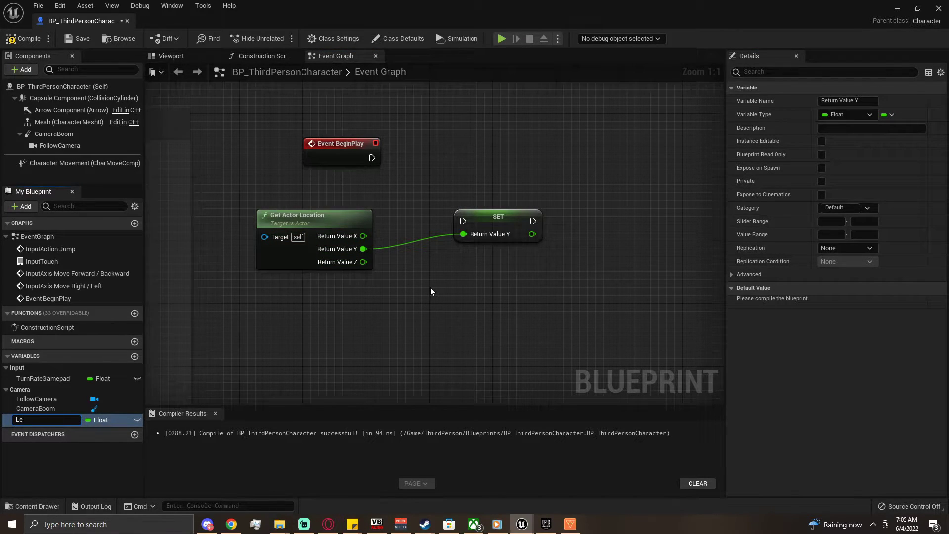
type("velYPos")
key("Return")
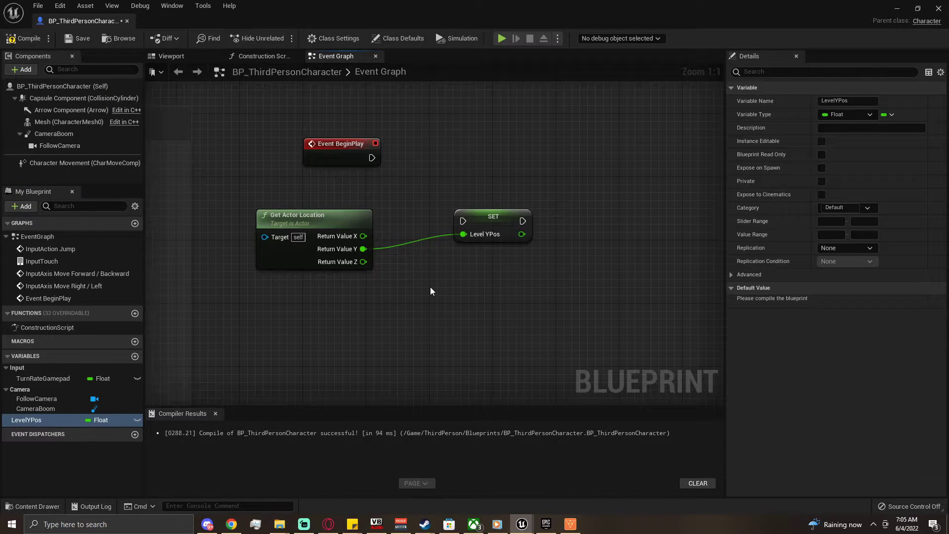
Connect Event BeginPlay to the Set LevelYPos node and arrange the connected nodes compactly.
left_click_drag(463, 220, 372, 158)
left_click_drag(482, 221, 434, 157)
right_click_drag(497, 261, 458, 280)
left_click_drag(267, 241, 283, 218)
Add an Event Tick node in the empty area below the Get Actor Location node.
right_click_drag(446, 242, 350, 254)
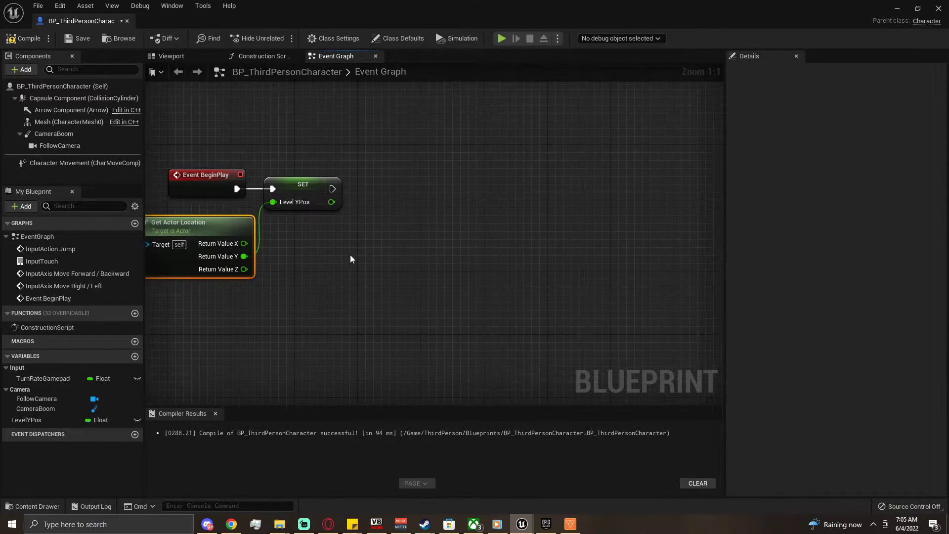
right_click_drag(339, 289, 437, 190)
right_click_drag(378, 270, 396, 212)
right_click(312, 237)
type("event tick")
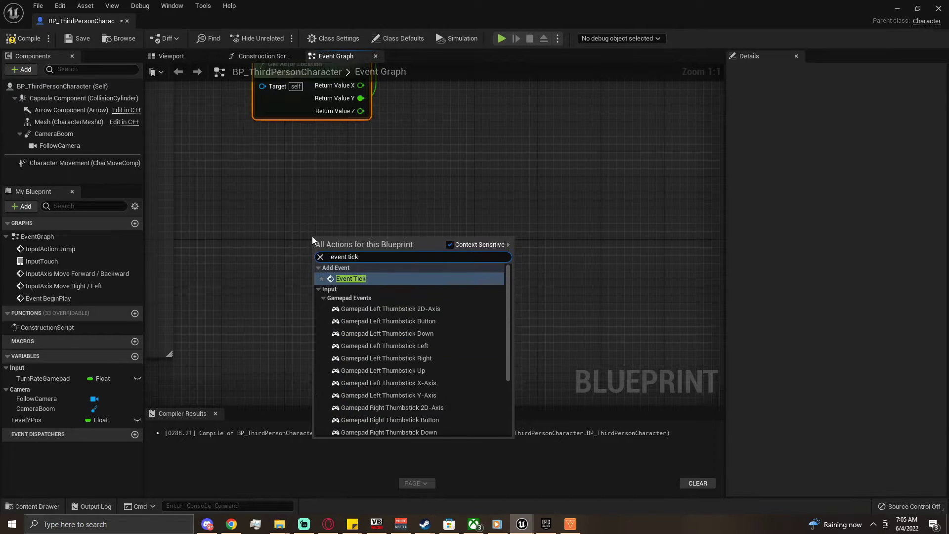
key("Return")
Add a custom event named ResetPlayerYPos and place it below Event Tick.
right_click(288, 328)
type("custom event")
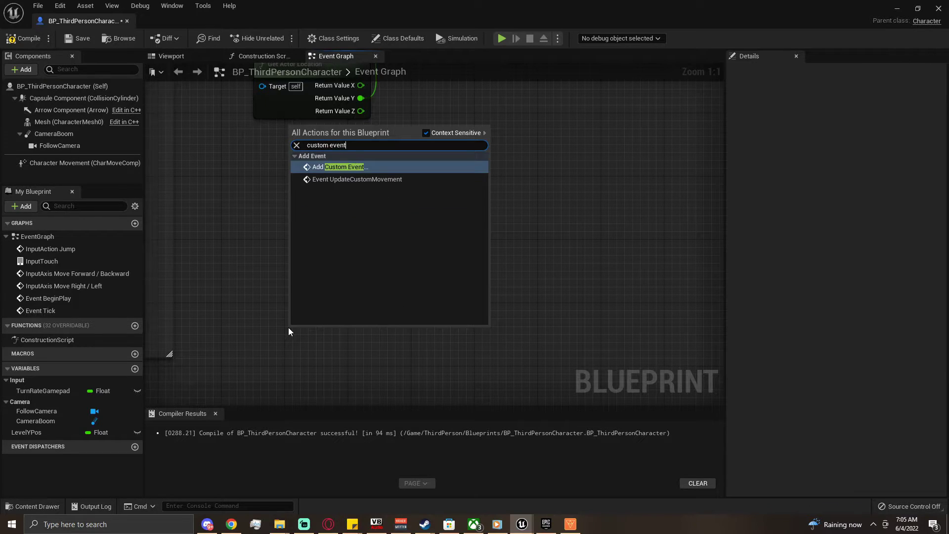
key("Return")
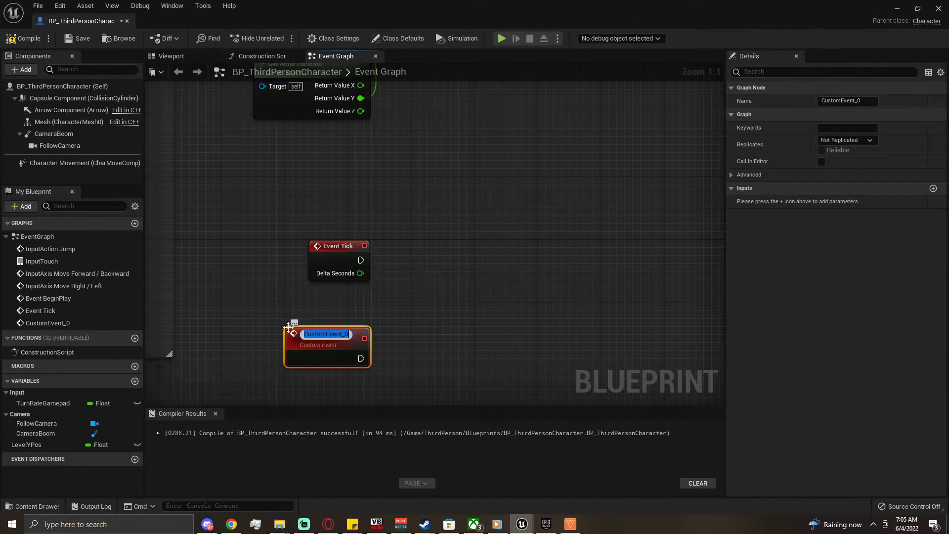
type("ResetPlayerYPos")
key("Return")
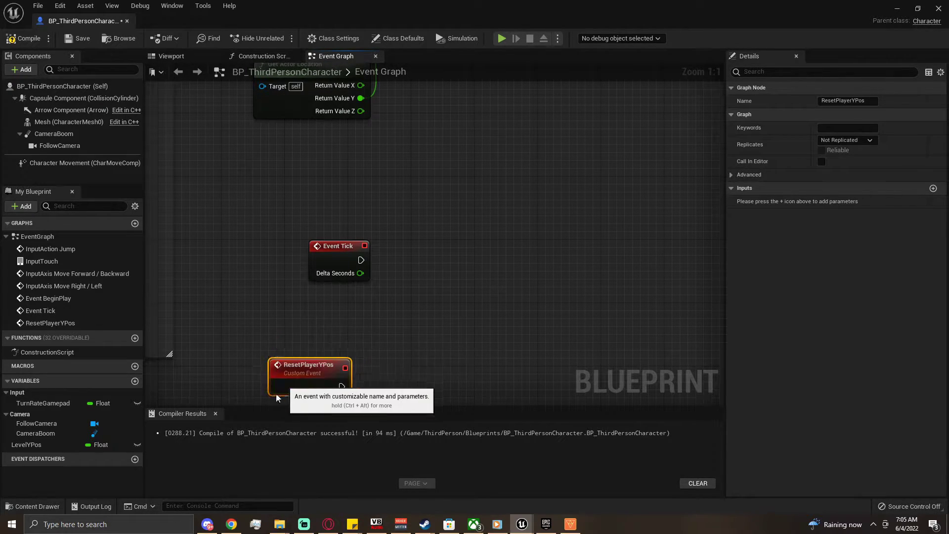
left_click_drag(288, 351, 246, 413)
Add a Sequence node driven by the execution output of Event Tick.
right_click_drag(358, 252, 321, 291)
left_click_drag(324, 300, 381, 303)
type("sequence")
key("Return")
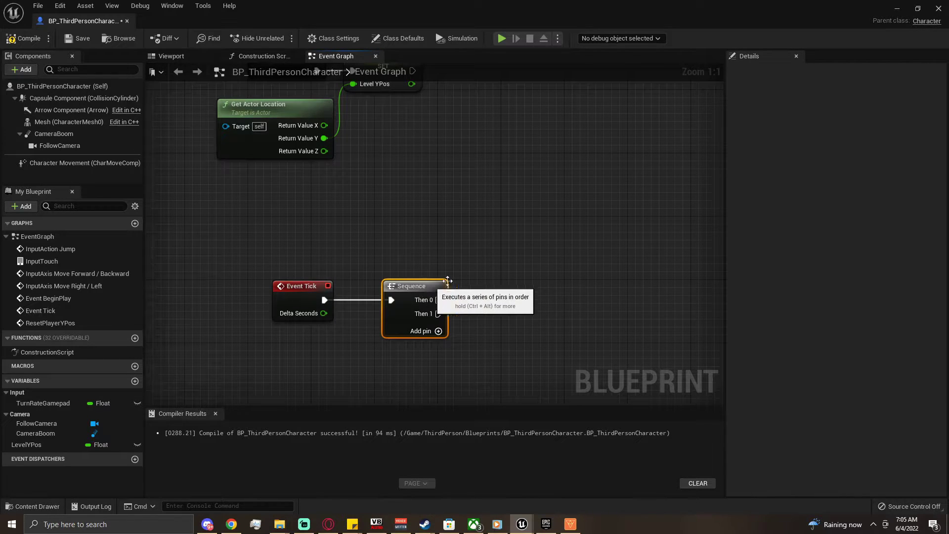
Add a Reset Player YPos call driven by the Then 0 output of the Sequence node.
right_click_drag(508, 264, 443, 275)
left_click_drag(373, 311, 437, 251)
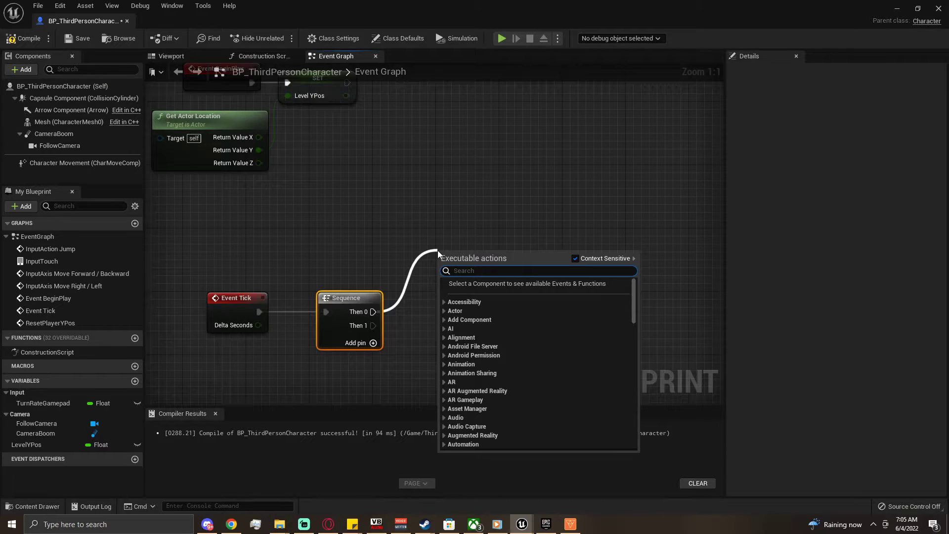
type("res")
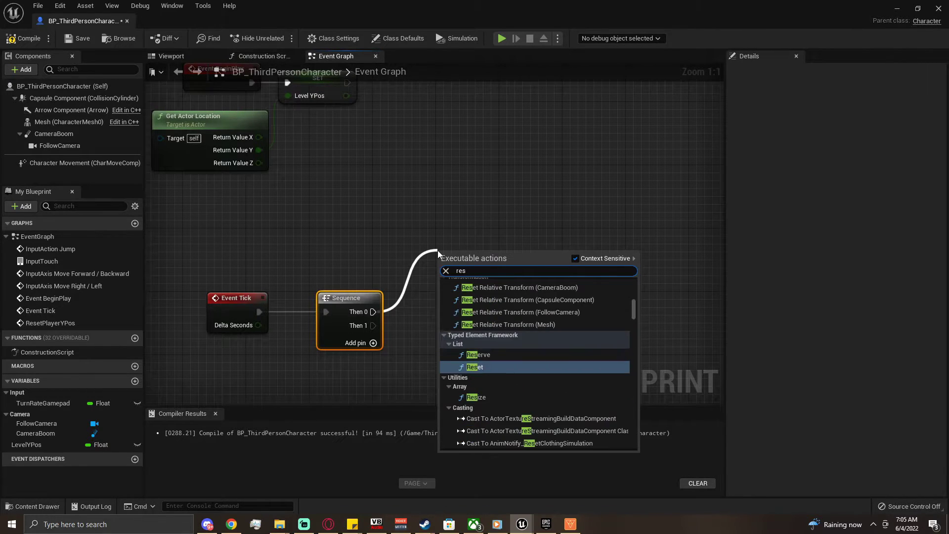
type("et player")
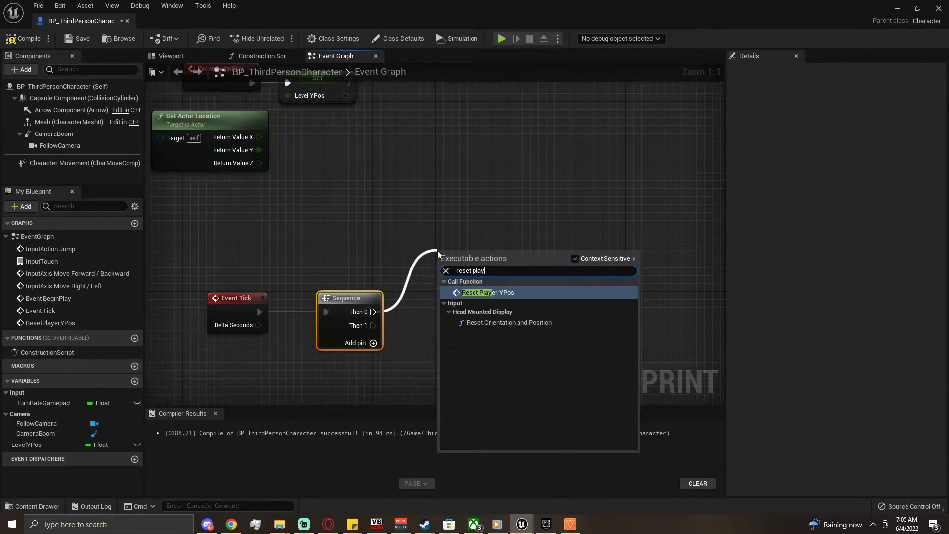
key("Return")
Rename the ResetPlayerYPos custom event to ResetPlayerY Pos.
double_click(485, 259)
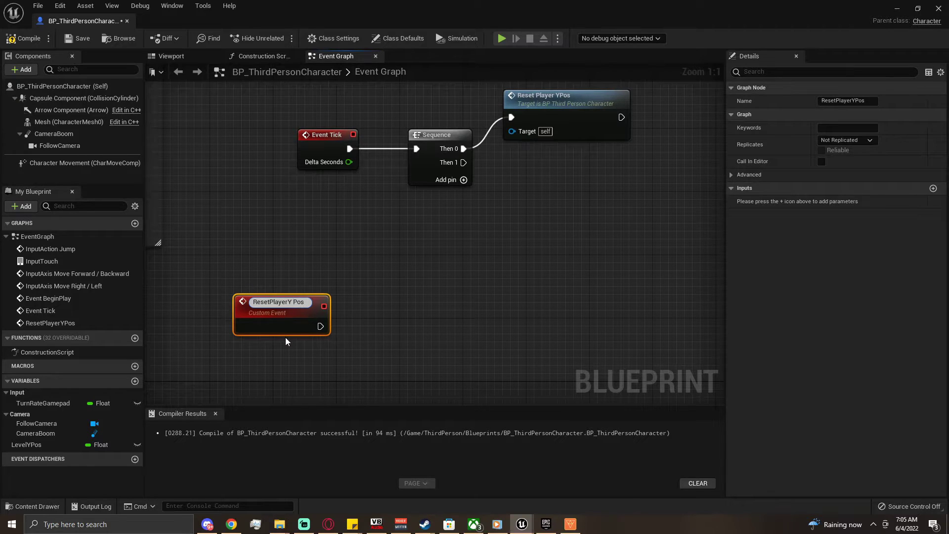
key("Return")
left_click(431, 267)
Shift the ResetPlayerY Pos event slightly and paste a Get Actor Location node beneath it.
right_click_drag(377, 357, 387, 270)
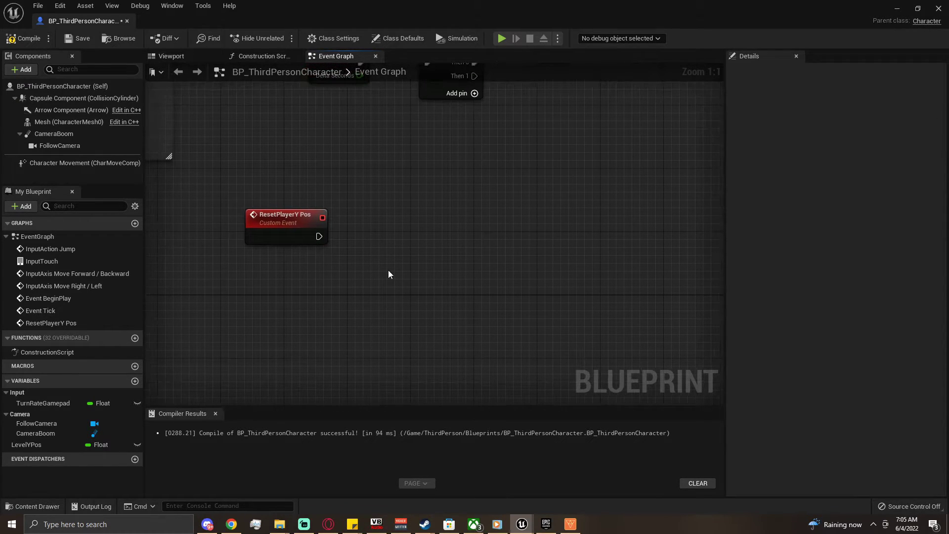
right_click_drag(365, 238, 384, 248)
left_click_drag(298, 229, 338, 230)
right_click_drag(389, 129, 340, 392)
left_click(297, 238)
right_click_drag(356, 321, 365, 99)
right_click_drag(363, 297, 341, 197)
key("ctrl+v")
left_click_drag(347, 296, 286, 288)
Add a Get LevelYPos node under the ResetPlayerY Pos event and move Get Actor Location farther below it.
left_click_drag(27, 445, 291, 260)
left_click(316, 274)
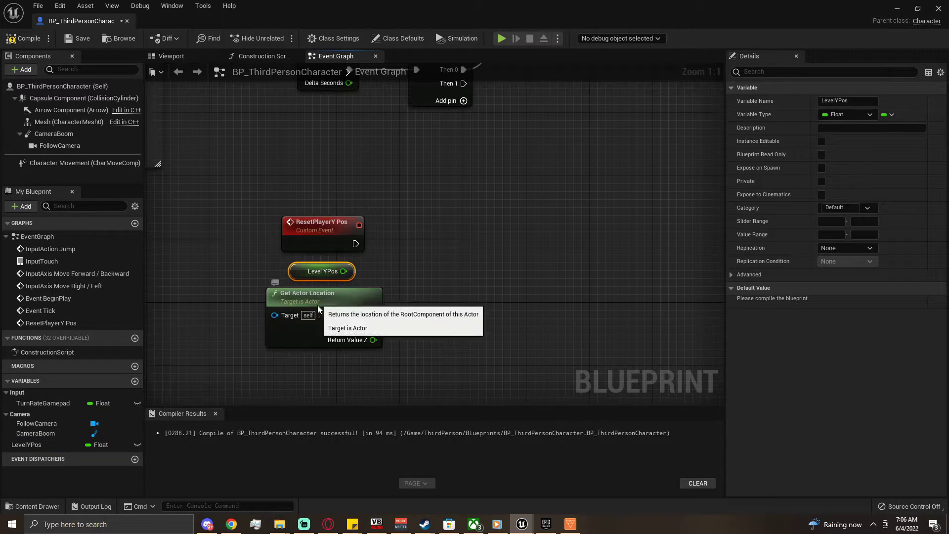
left_click_drag(313, 300, 301, 358)
right_click_drag(310, 285, 292, 239)
left_click(293, 231)
Compare Level YPos with the actor location's Return Value Y using a Not Equal node.
left_click_drag(339, 225, 383, 254)
type("=")
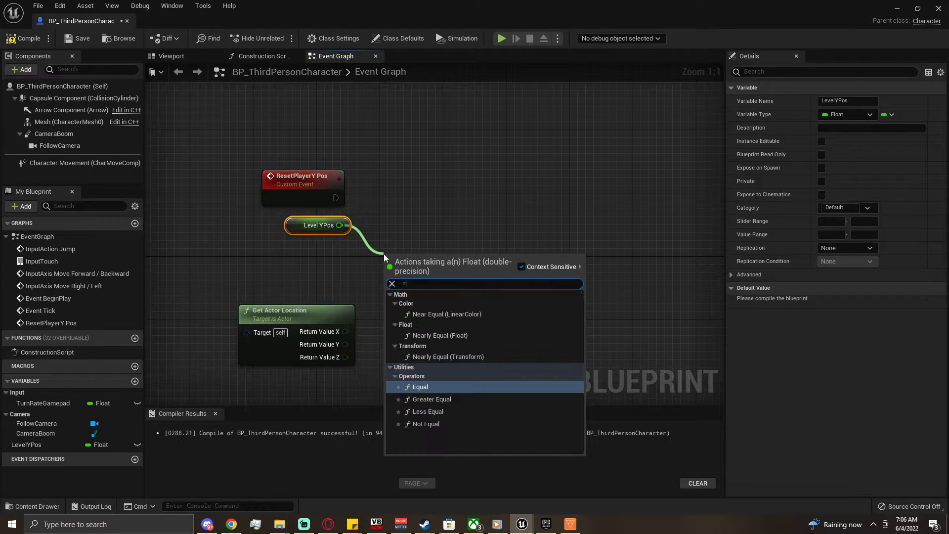
left_click(425, 423)
left_click_drag(346, 331, 389, 278)
left_click_drag(346, 344, 389, 278)
right_click_drag(345, 318, 345, 346)
mouse_move(345, 346)
left_mouse_down()
mouse_move(357, 326)
mouse_move(348, 332)
left_mouse_up()
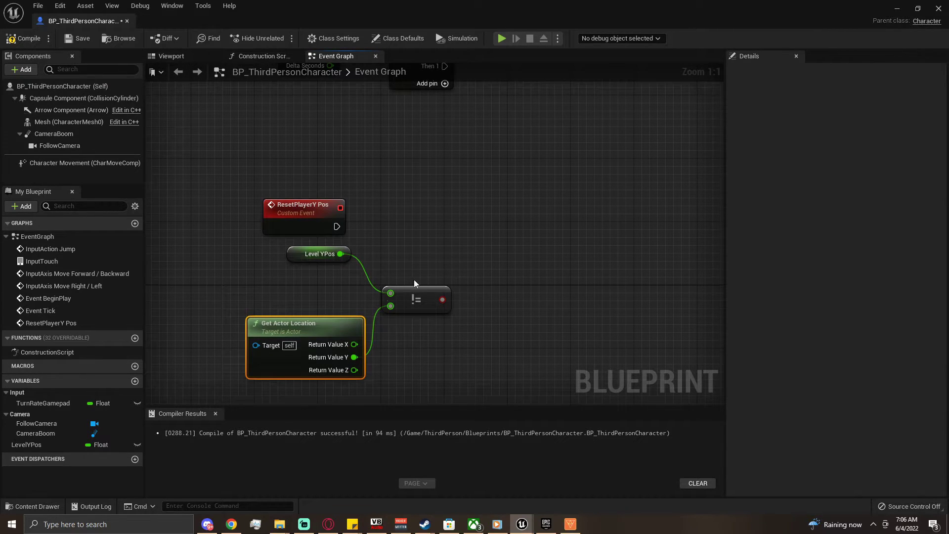
Add a Branch after the ResetPlayerY Pos event, with the Not Equal result as its Condition, and place it close to the comparison.
left_click(410, 302)
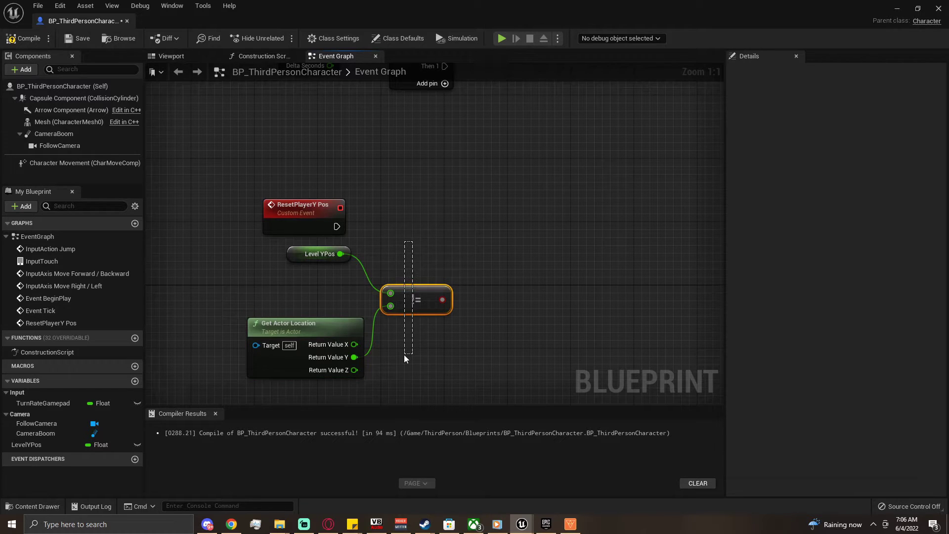
left_click(509, 236)
left_click_drag(511, 236, 337, 229)
mouse_move(565, 235)
left_mouse_down()
mouse_move(553, 218)
mouse_move(561, 226)
left_mouse_up()
left_click_drag(509, 239, 442, 299)
left_click(579, 348)
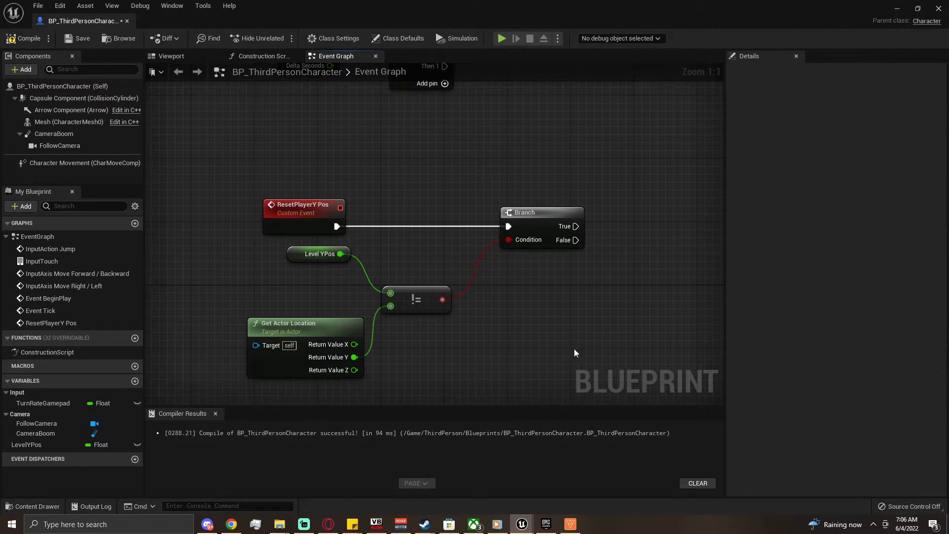
key("ctrl+v")
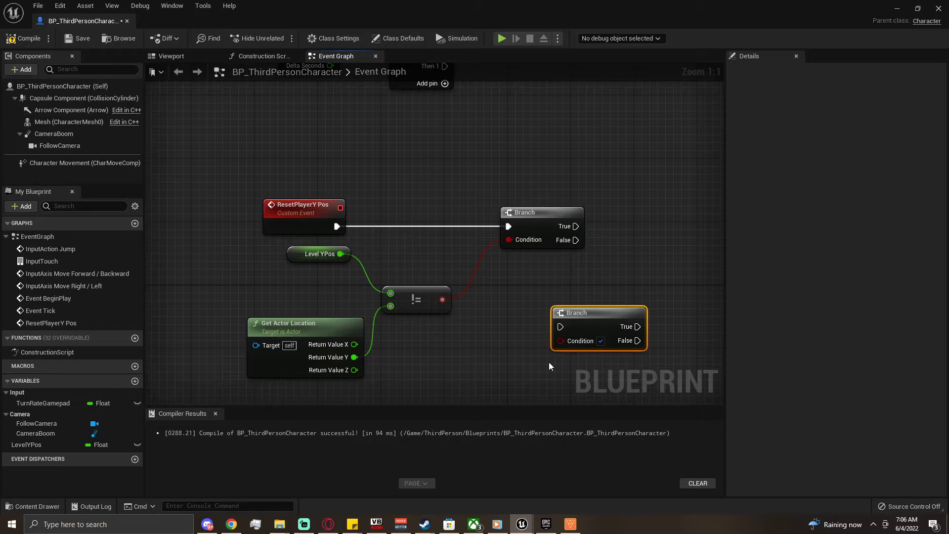
key("Delete")
left_click_drag(529, 214, 480, 214)
Duplicate the Get Actor Location node and place the copy below and beyond the Branch node.
right_click_drag(542, 300, 426, 271)
scroll(461, 279, "down", 1)
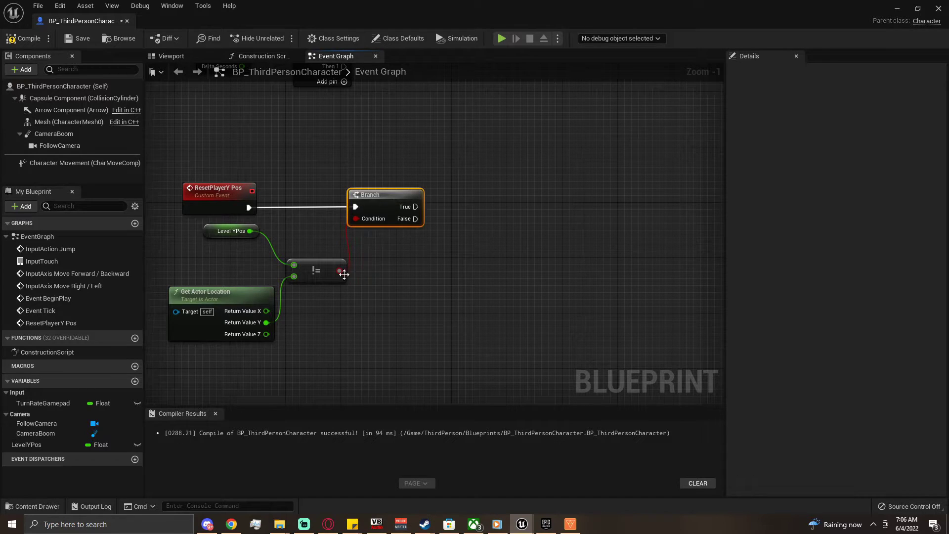
left_click_drag(176, 242, 303, 326)
left_click_drag(177, 220, 309, 345)
left_click(423, 301)
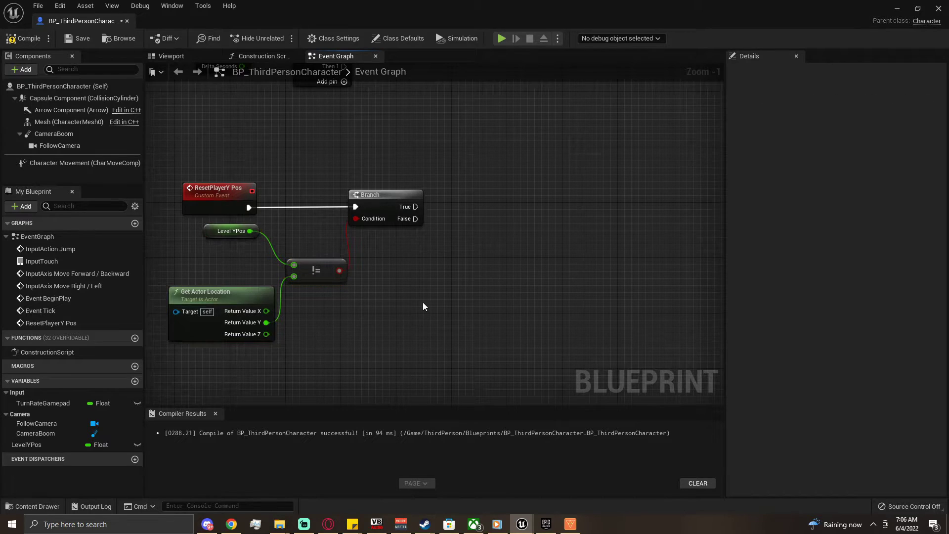
left_click(258, 297)
key("ctrl+c")
key("ctrl+v")
left_click_drag(451, 285, 409, 279)
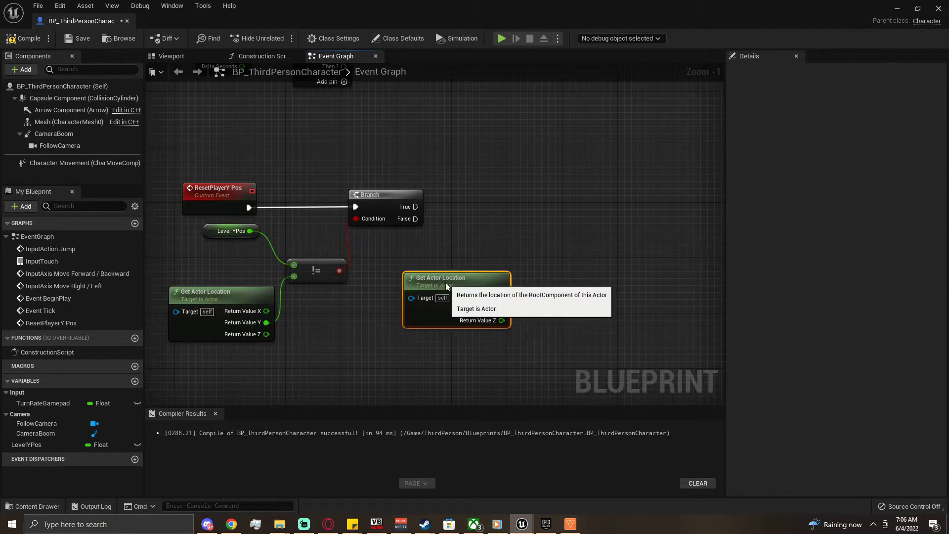
Add a Set Actor Location node executed from the Branch's True output and space the neighbouring nodes.
right_click(511, 227)
type("set actor location")
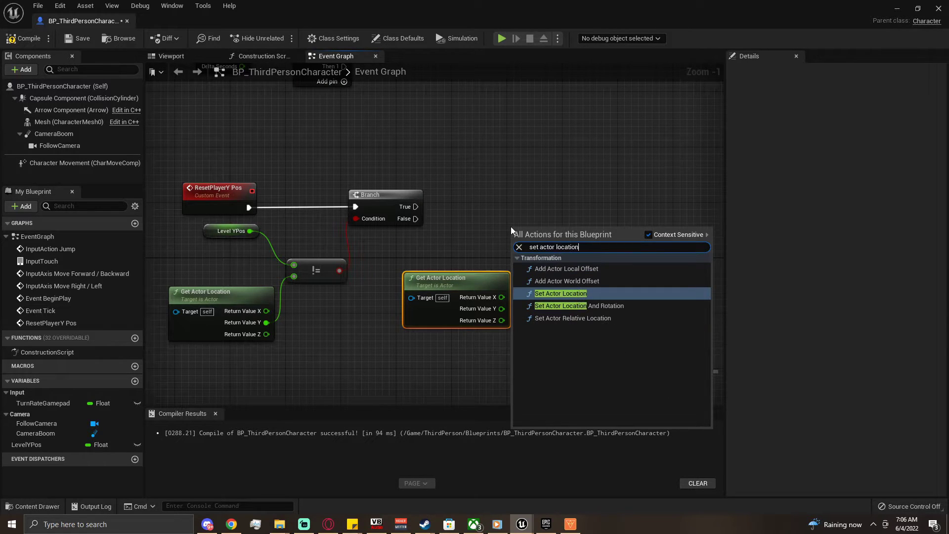
key("Return")
left_click_drag(567, 228, 415, 206)
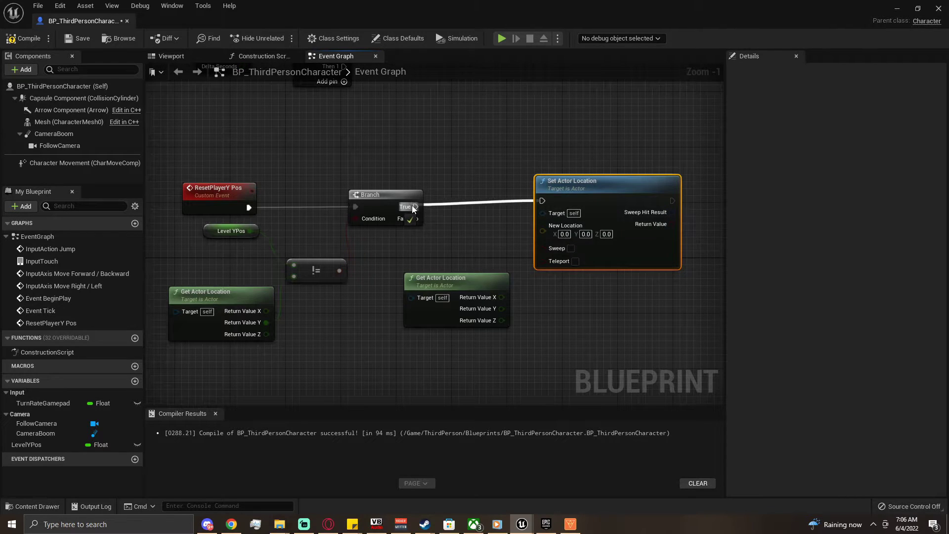
left_click_drag(570, 198, 578, 205)
left_click_drag(438, 283, 402, 282)
Split the New Location pin and feed its X and Z from the copied Get Actor Location's Return Values X and Z.
right_click(553, 238)
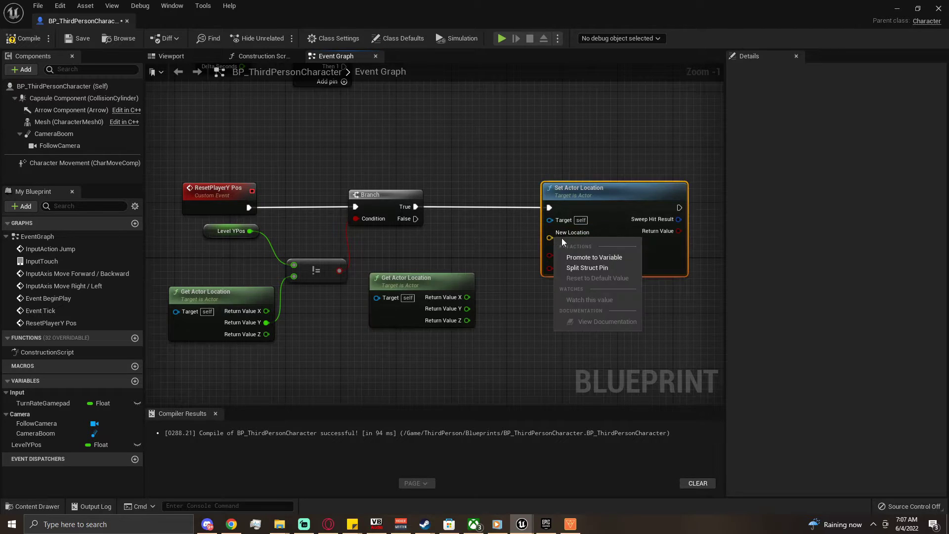
left_click(589, 270)
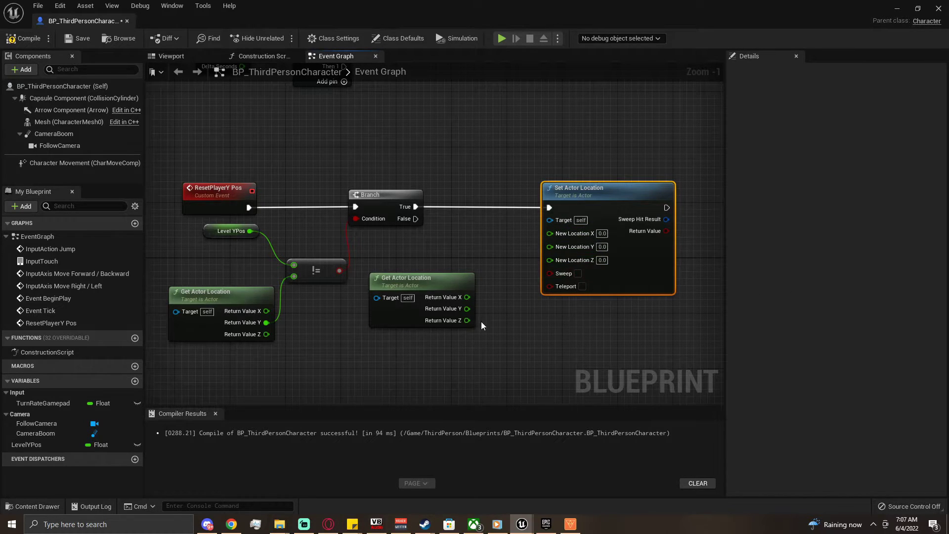
left_click_drag(466, 297, 550, 232)
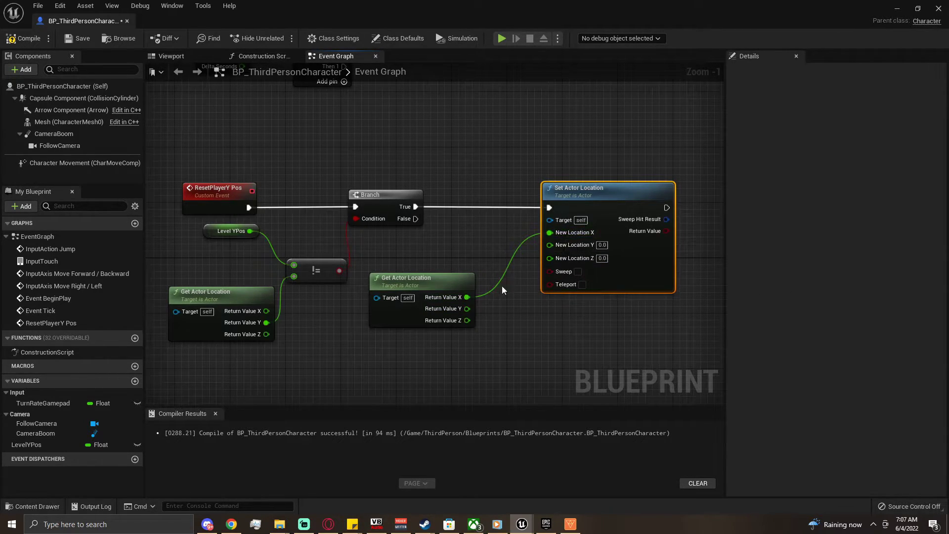
left_click_drag(466, 320, 550, 258)
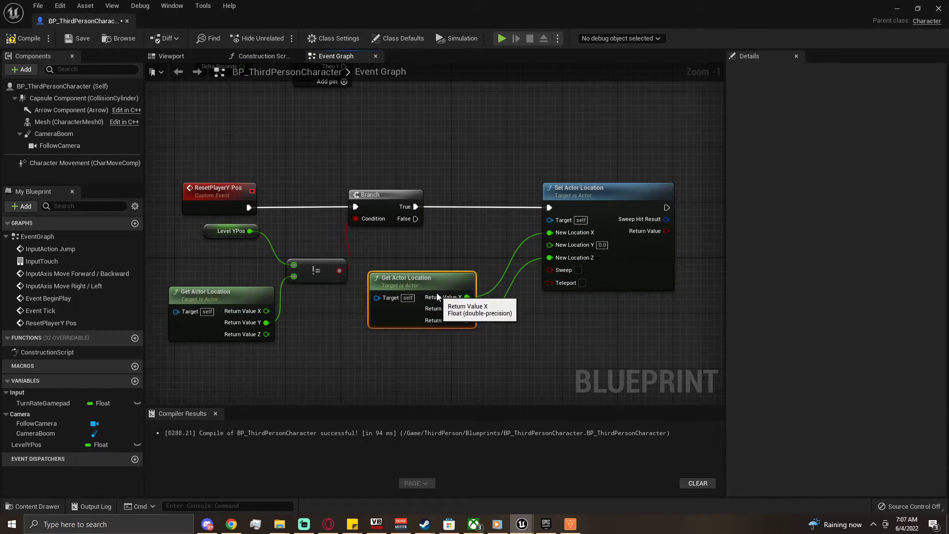
left_click_drag(437, 303, 437, 268)
Connect a copy of the Level YPos node to New Location Y and compile the blueprint.
left_click(231, 231)
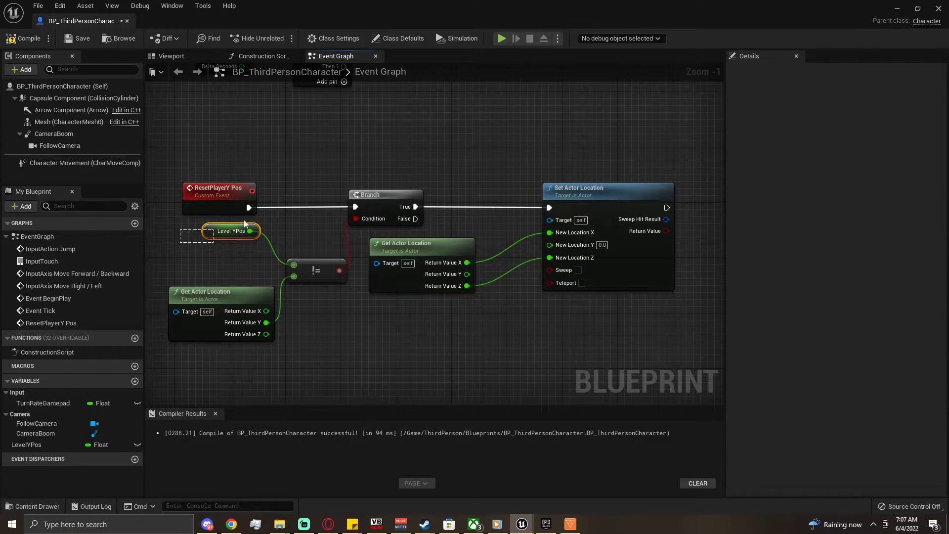
key("ctrl+c")
key("ctrl+v")
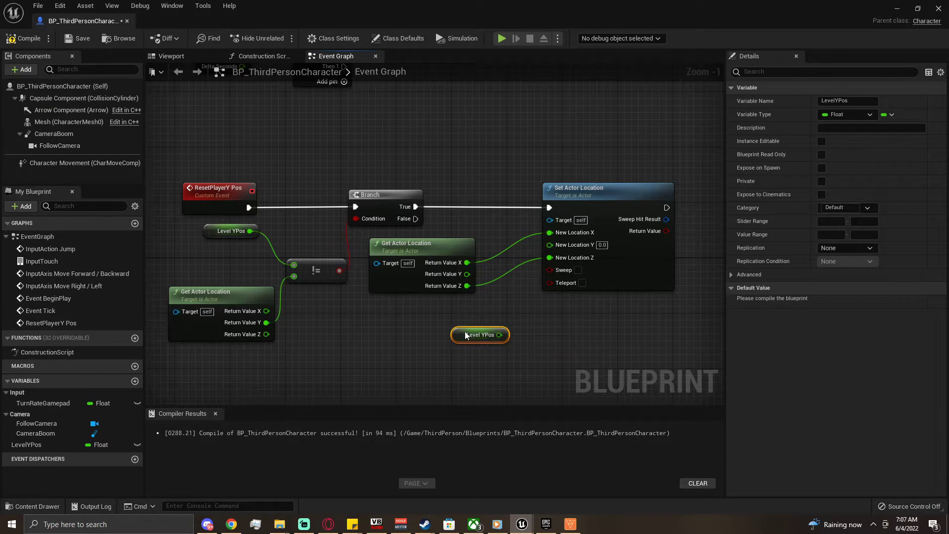
left_click_drag(499, 335, 549, 244)
left_click_drag(466, 328, 465, 306)
left_click(23, 38)
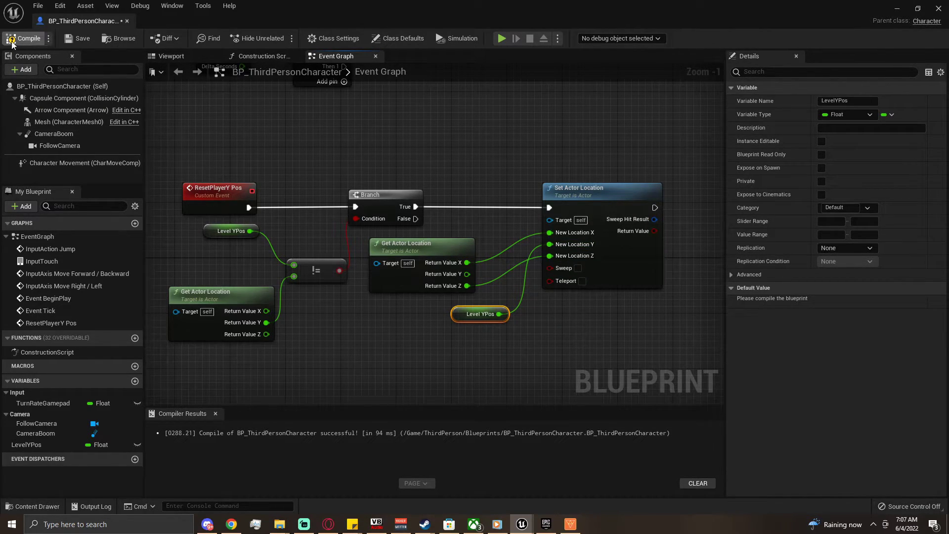
Review the Event BeginPlay, Event Tick and ResetPlayerY Pos node chains in the event graph.
right_click_drag(372, 147, 520, 358)
right_click_drag(442, 189, 422, 354)
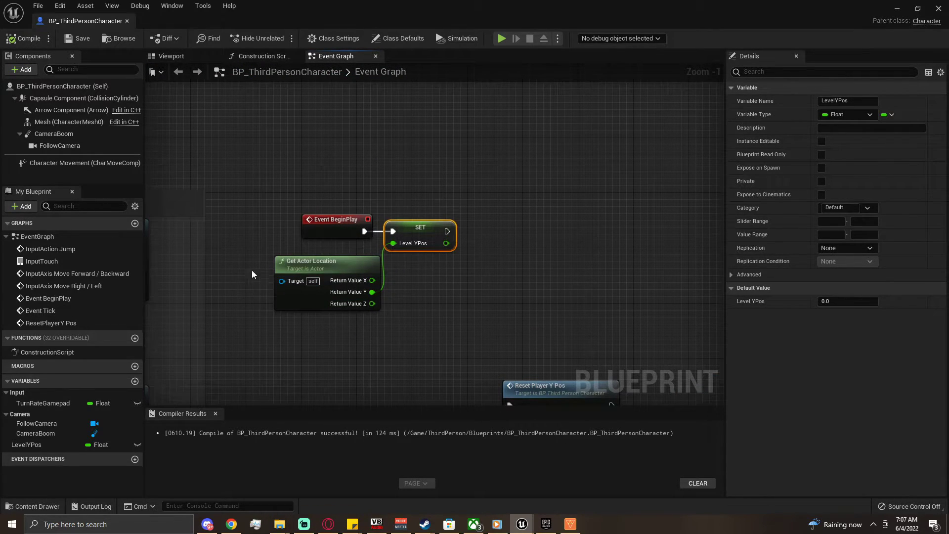
left_click_drag(263, 238, 469, 287)
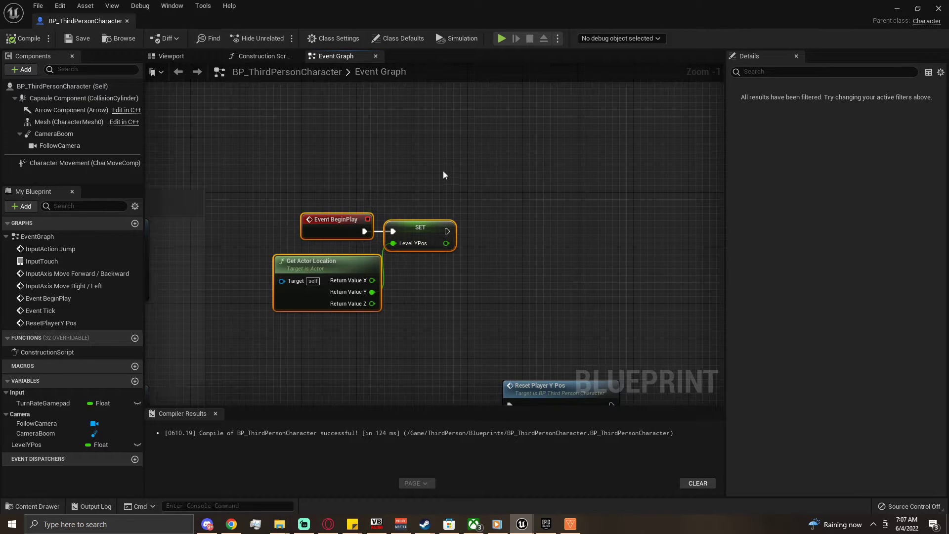
left_click(413, 239)
left_click(467, 309)
scroll(465, 332, "down", 1)
right_click_drag(465, 334, 451, 213)
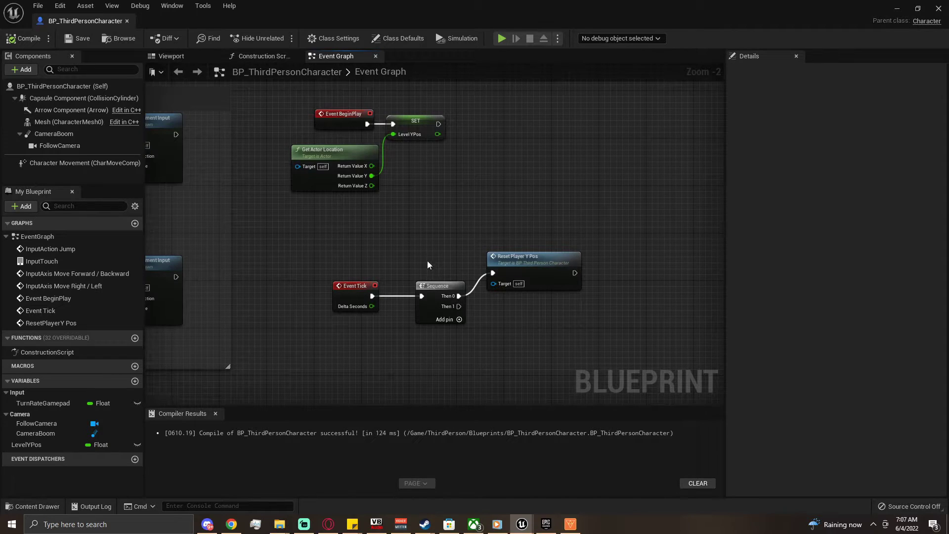
scroll(428, 259, "down", 1)
right_click_drag(440, 337, 420, 229)
right_click_drag(476, 307, 476, 227)
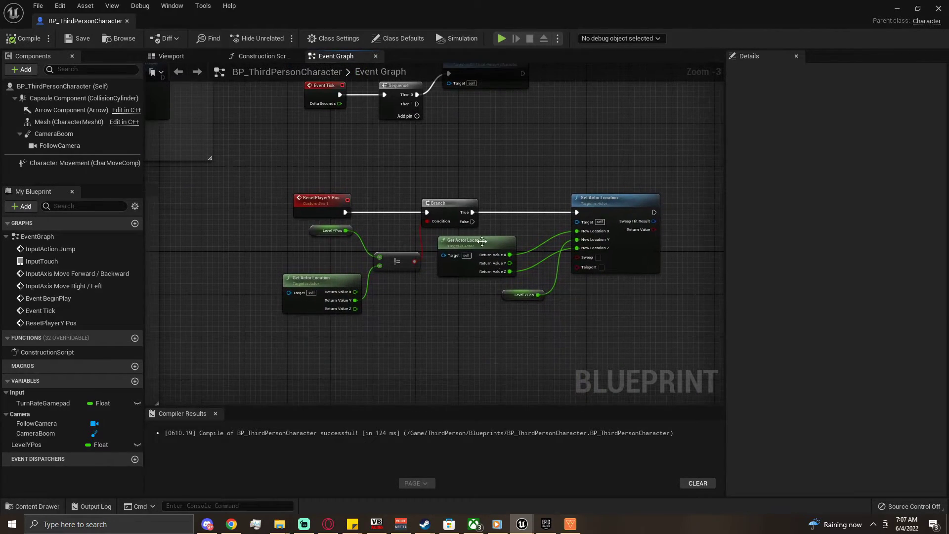
scroll(635, 300, "up", 2)
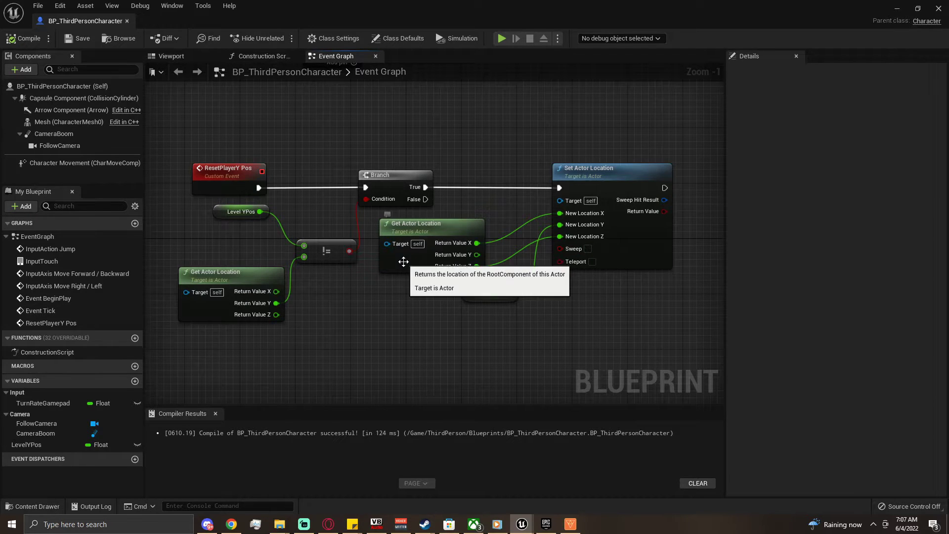
Move the second Get Actor Location node slightly away from the Branch's condition wire and recompile the blueprint.
left_click_drag(400, 262, 414, 262)
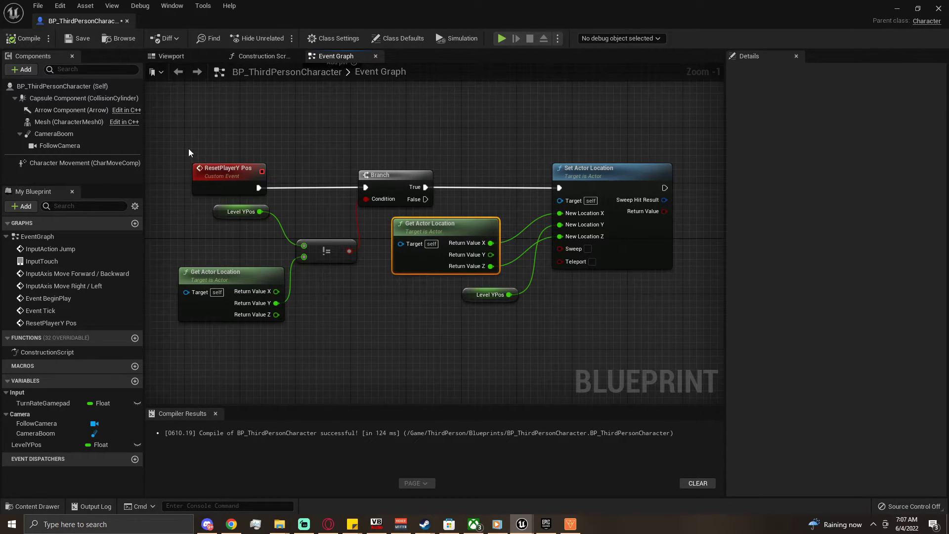
left_click_drag(189, 148, 355, 282)
right_click_drag(357, 92, 359, 294)
left_click_drag(341, 163, 295, 340)
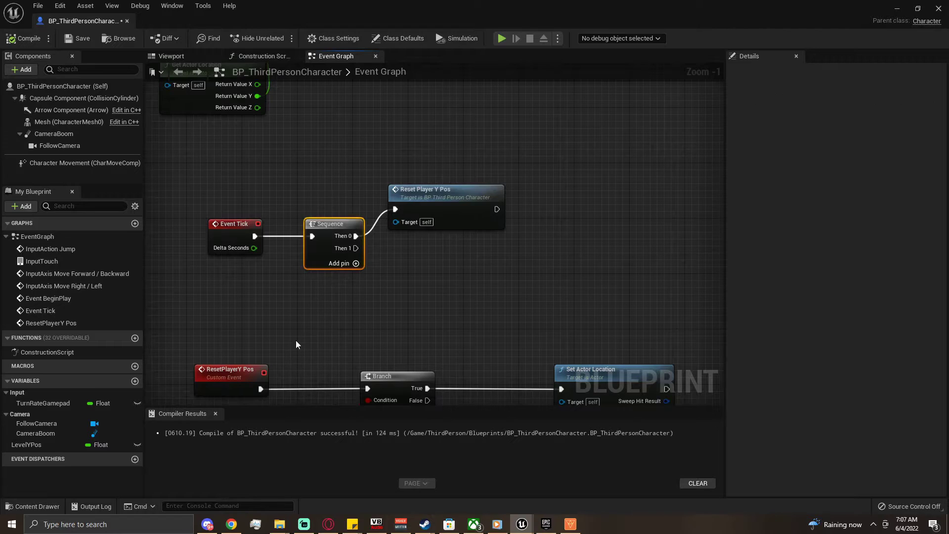
right_click_drag(296, 341, 348, 149)
right_click_drag(366, 225, 347, 241)
left_click_drag(224, 224, 345, 332)
left_click(277, 228)
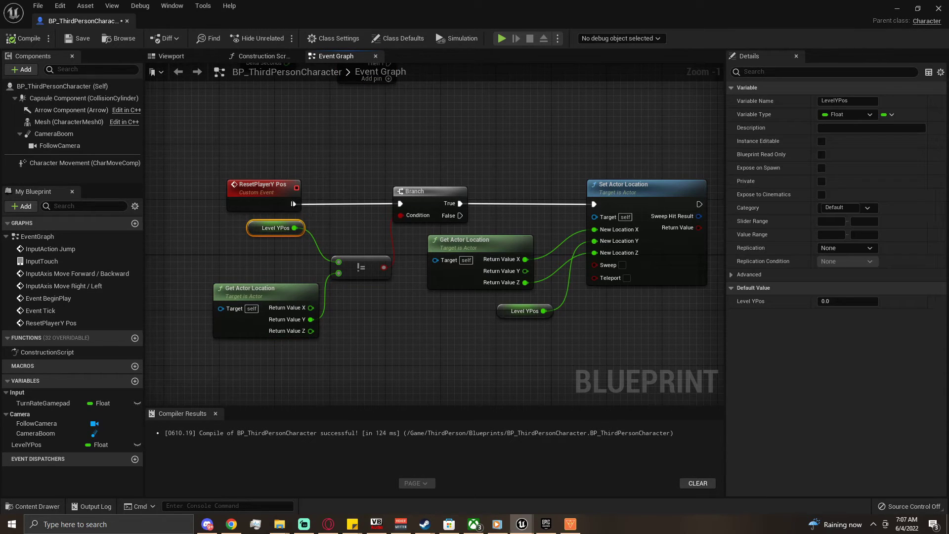
left_click(632, 214)
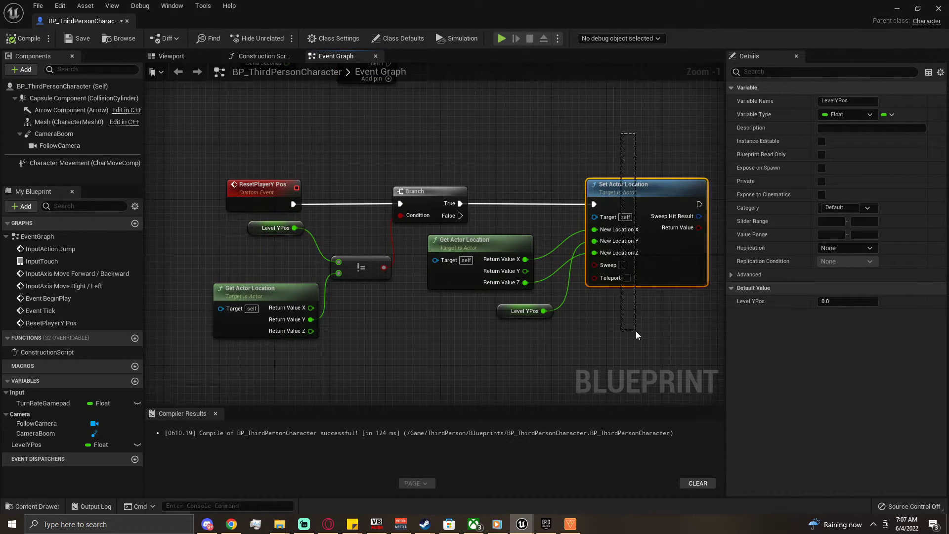
left_click(29, 39)
Return to the ThirdPersonMap level and compare the locations of PlayerStart and the nearest sphere.
left_click(898, 8)
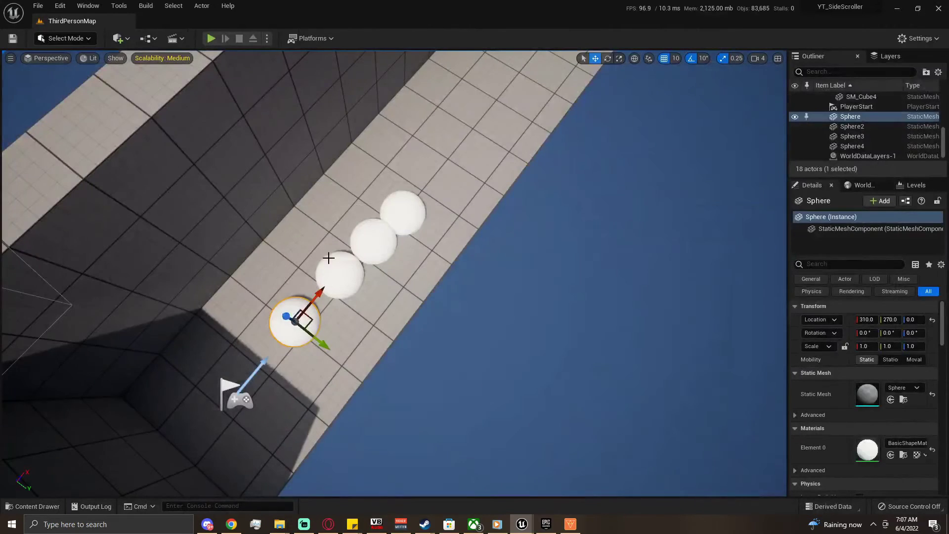
left_click(234, 404)
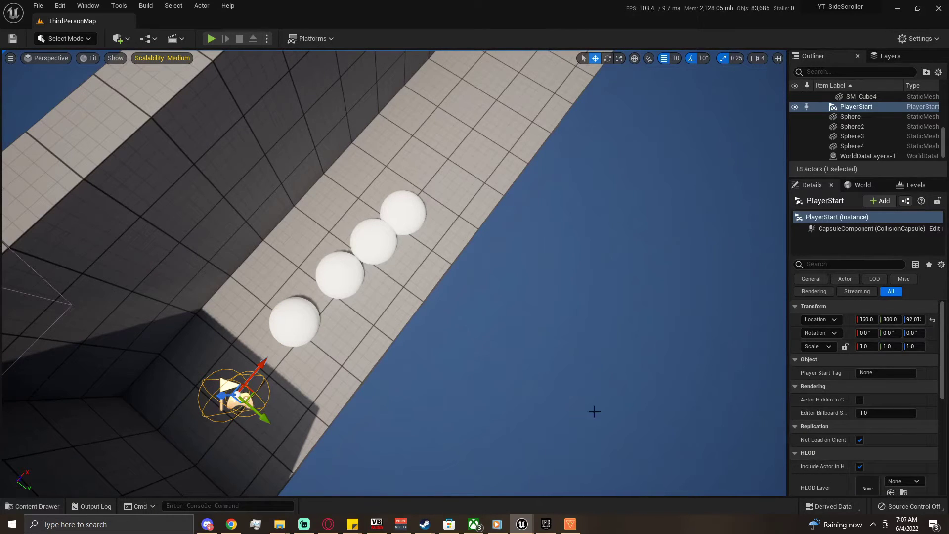
left_click(290, 310)
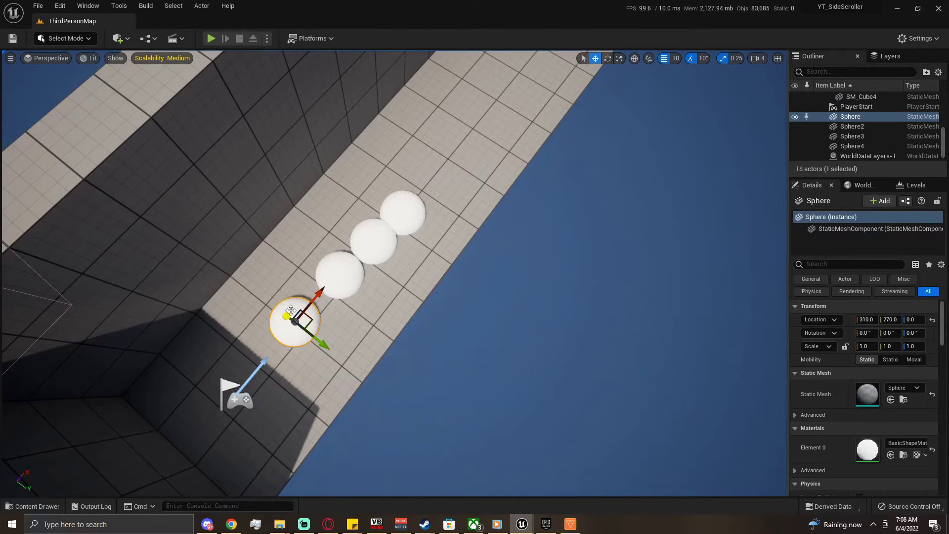
Playtest the level by running the character back and forth and jumping over the four spheres, then end the session.
left_click(241, 396)
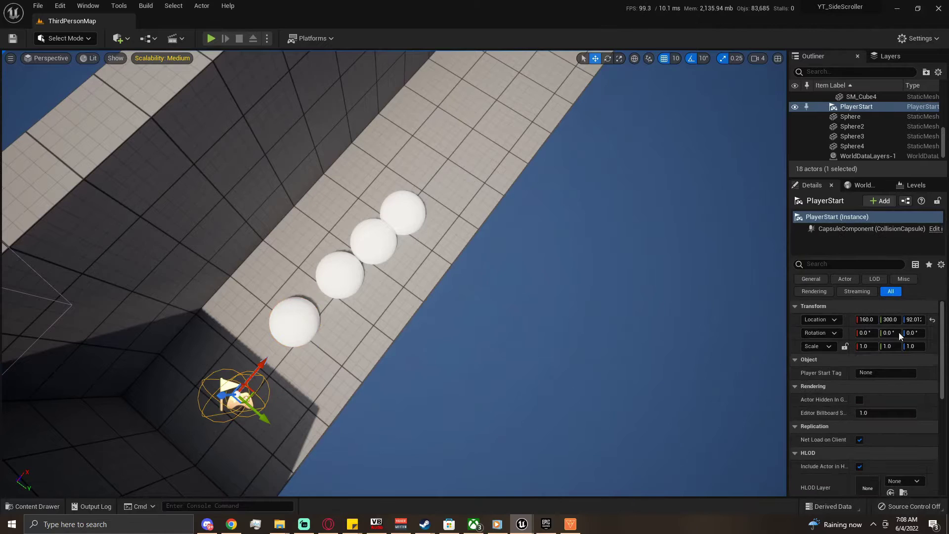
left_click(211, 38)
key("a")
key("d")
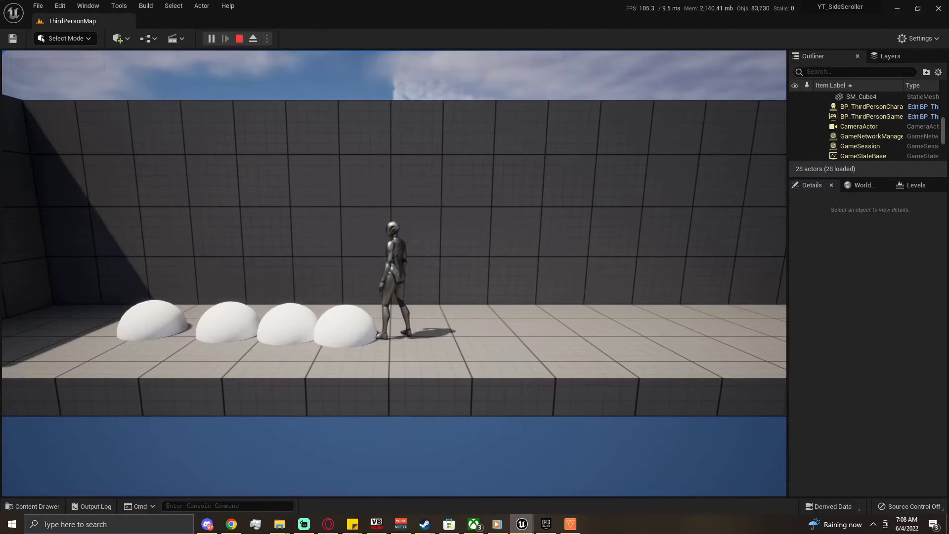
key("a")
key("space")
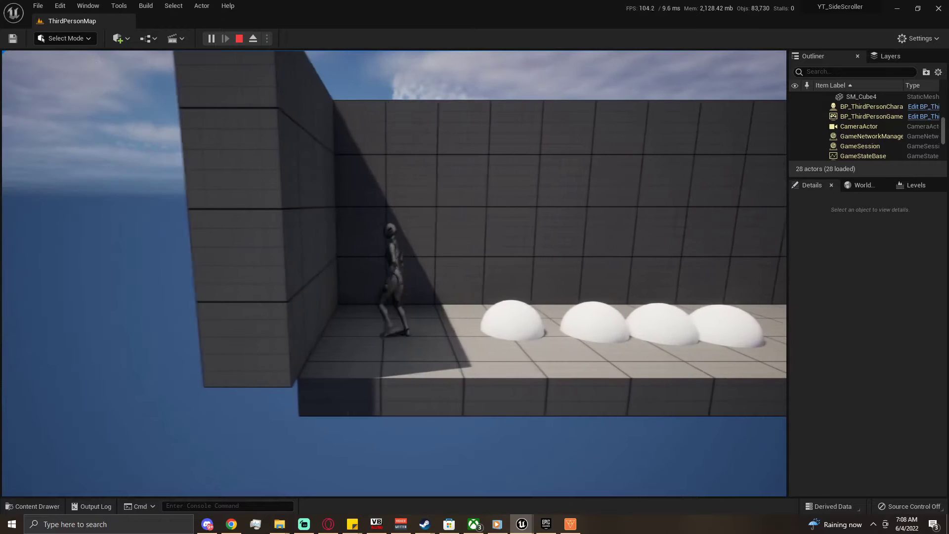
key("d")
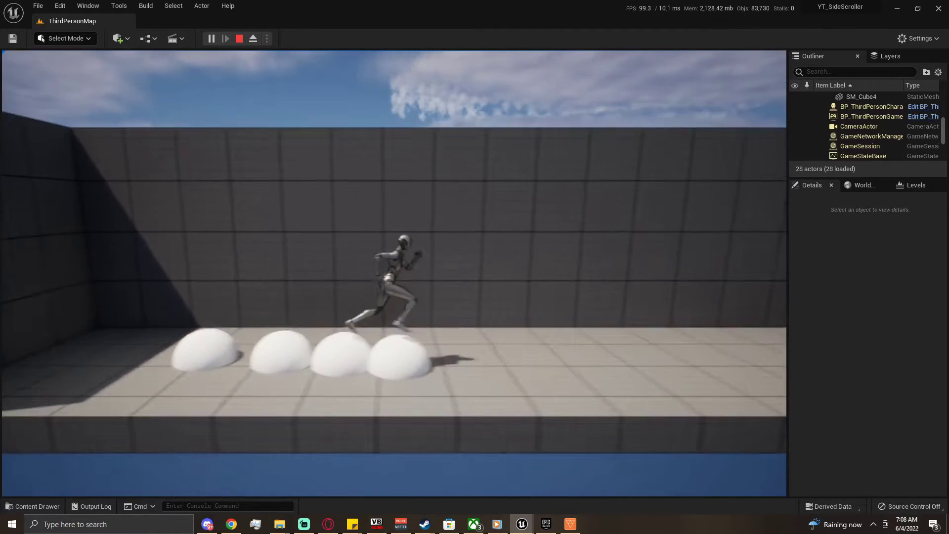
key("a")
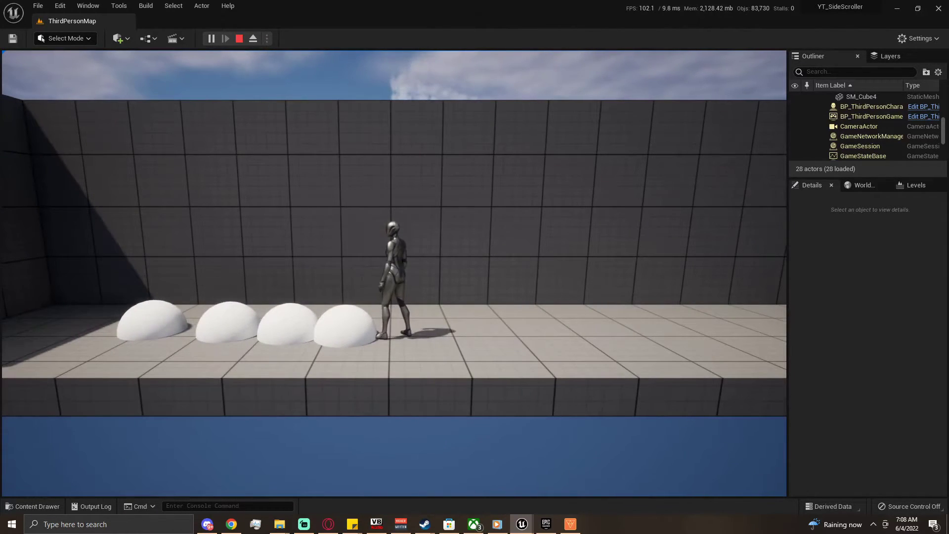
key("d")
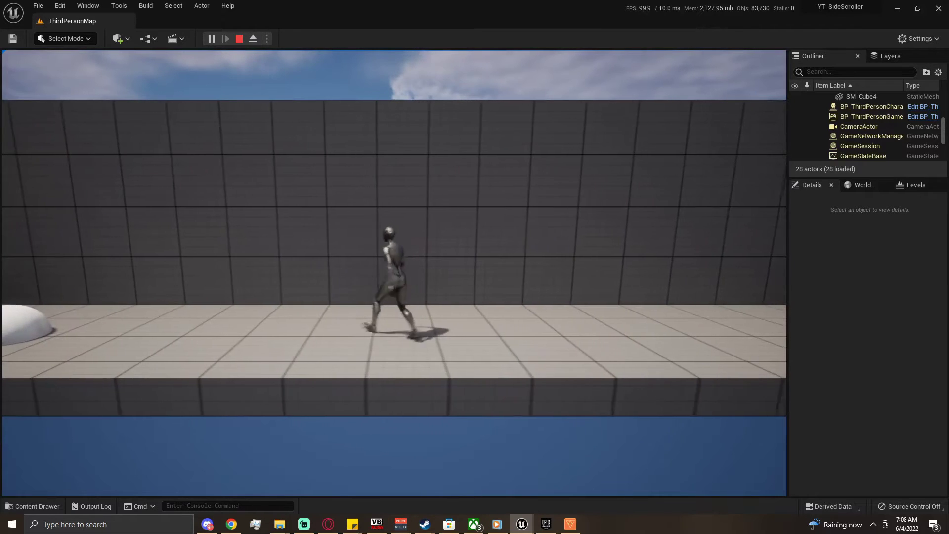
key("space")
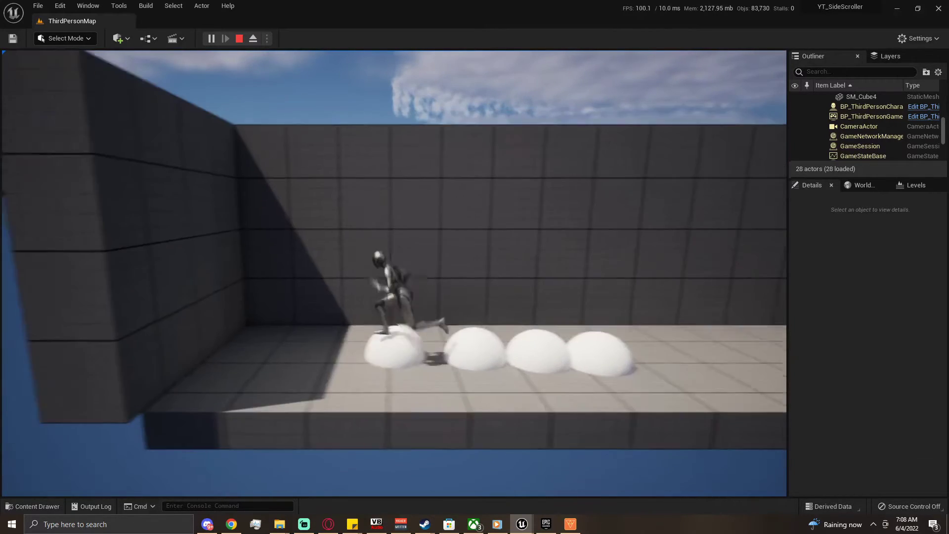
key("d")
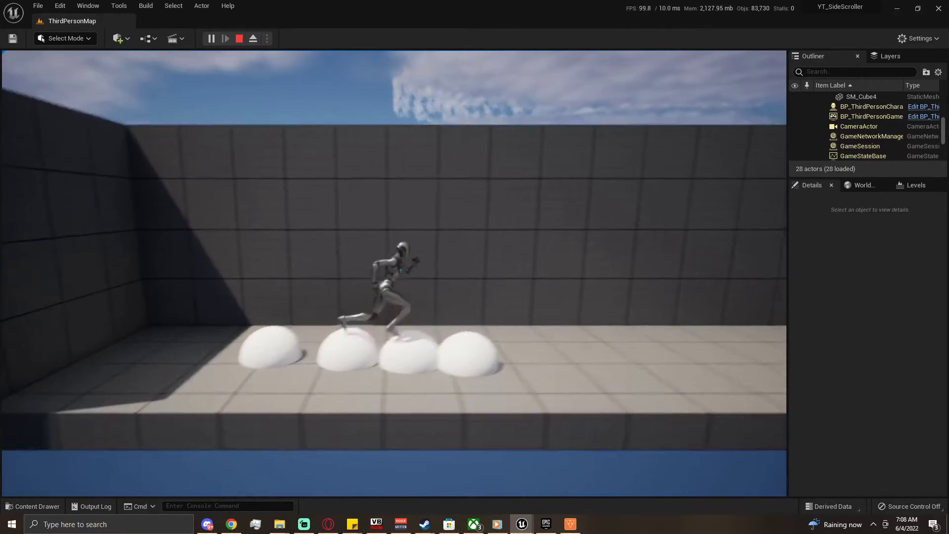
key("a")
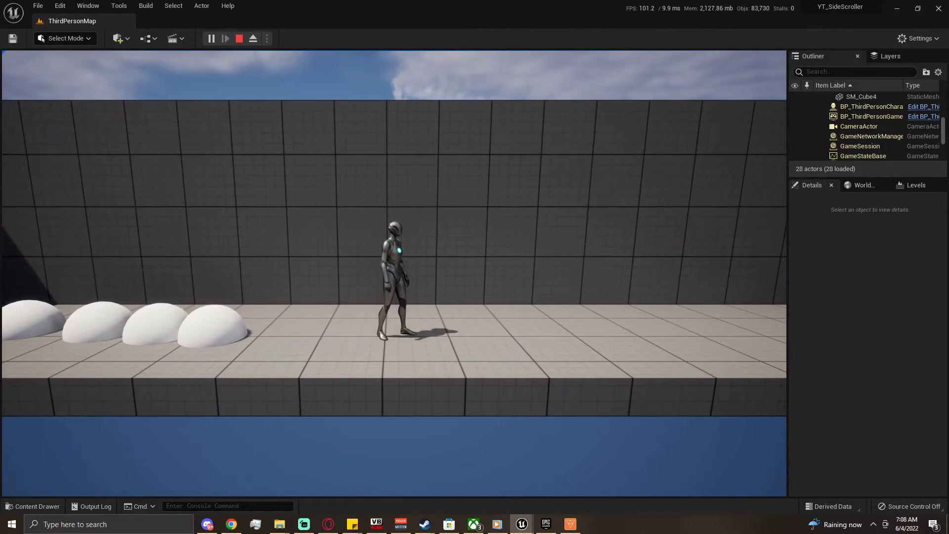
key("Escape")
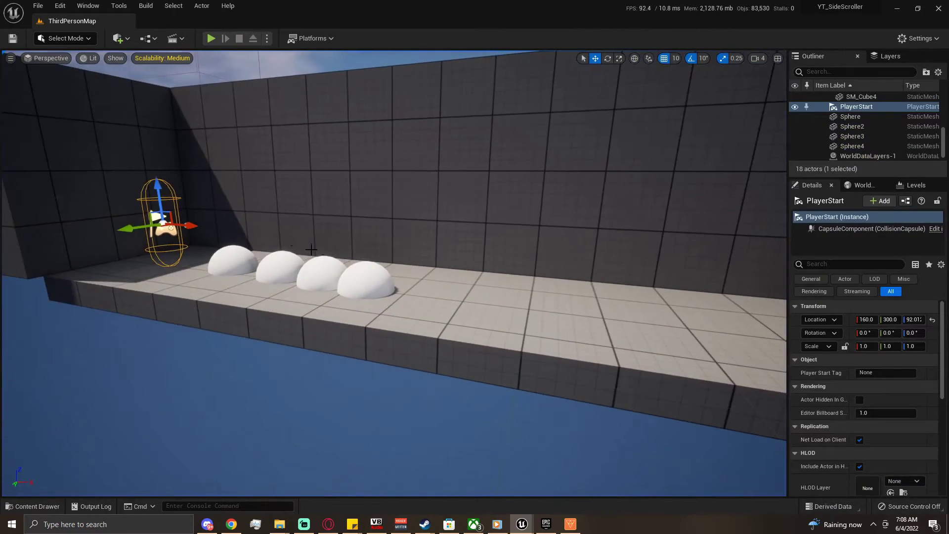
Delete all four sphere obstacles from the walkway in the level.
left_click(213, 250)
left_click(220, 265)
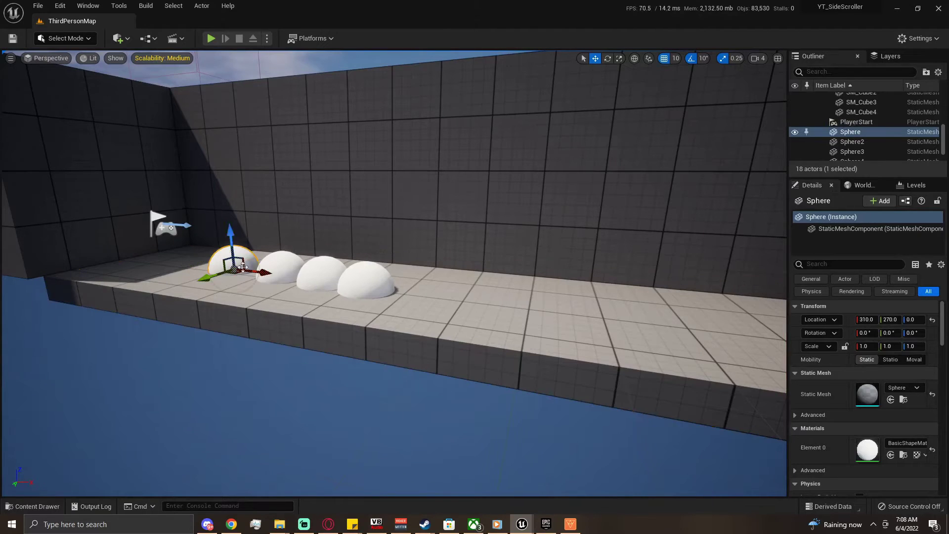
left_click(279, 264, "ctrl")
left_click(322, 271, "ctrl")
left_click(388, 286, "ctrl")
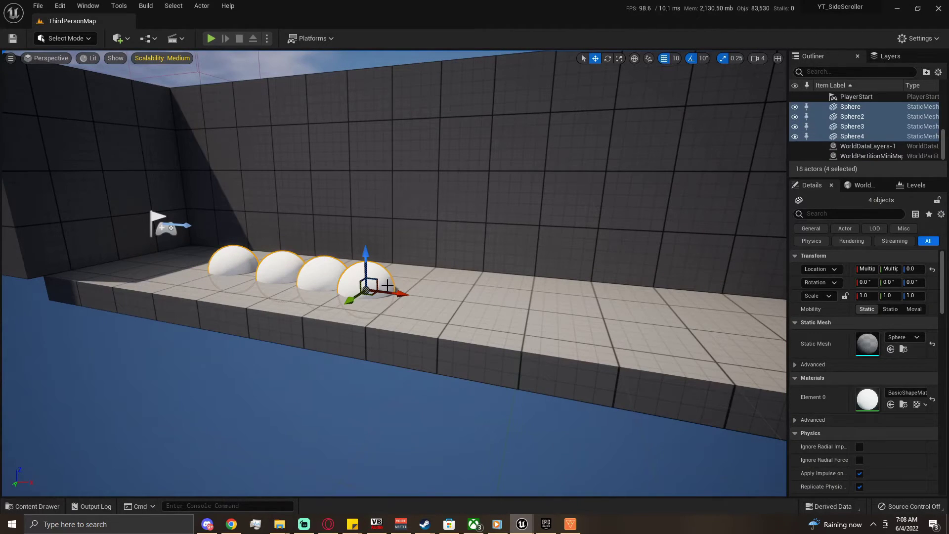
key("Delete")
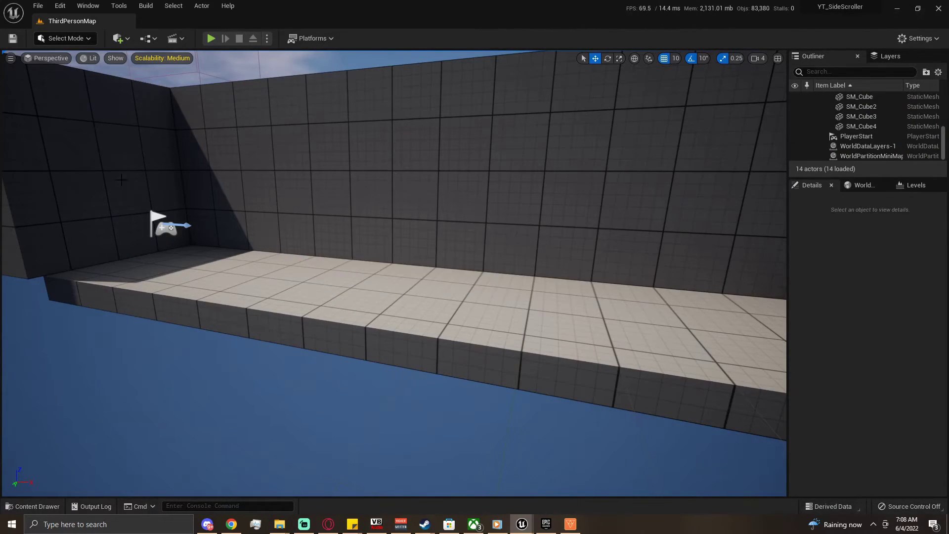
Playtest the emptied walkway by running in both directions and jumping, checking how the camera follows the character.
left_click(172, 230)
left_click(212, 39)
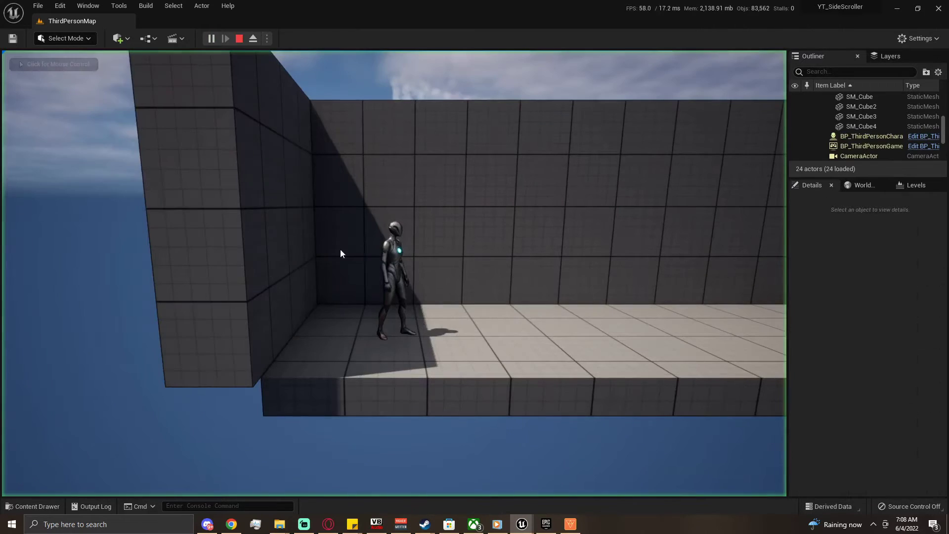
key("d")
key("a")
key("d")
key("a")
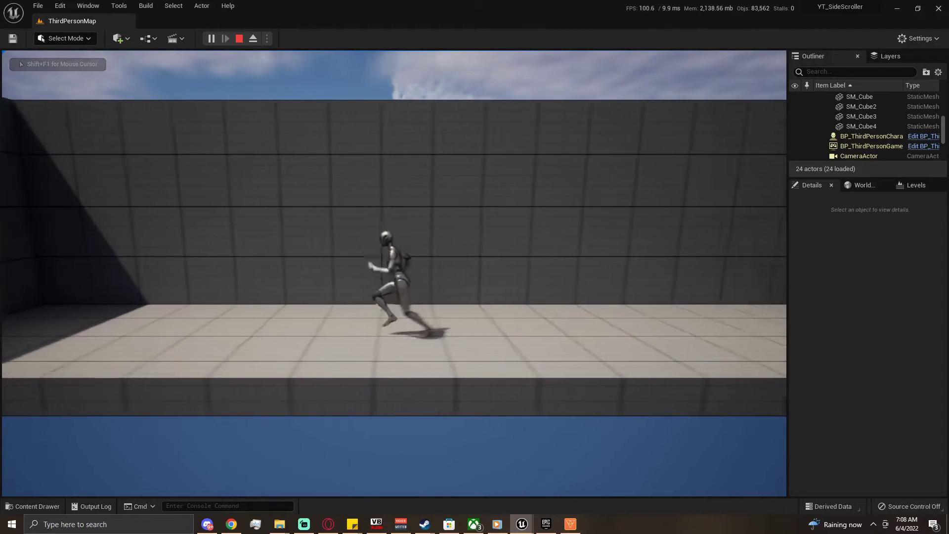
key("d")
key("space")
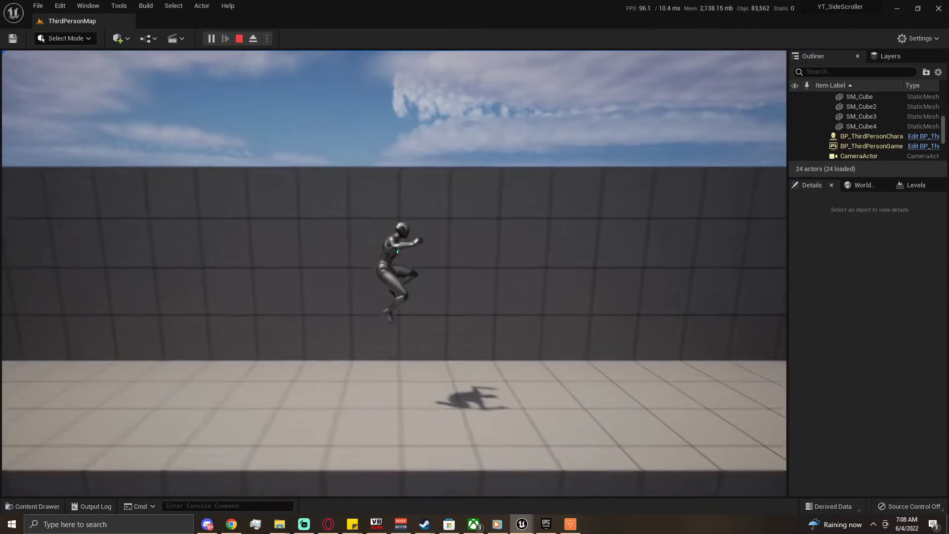
key("space")
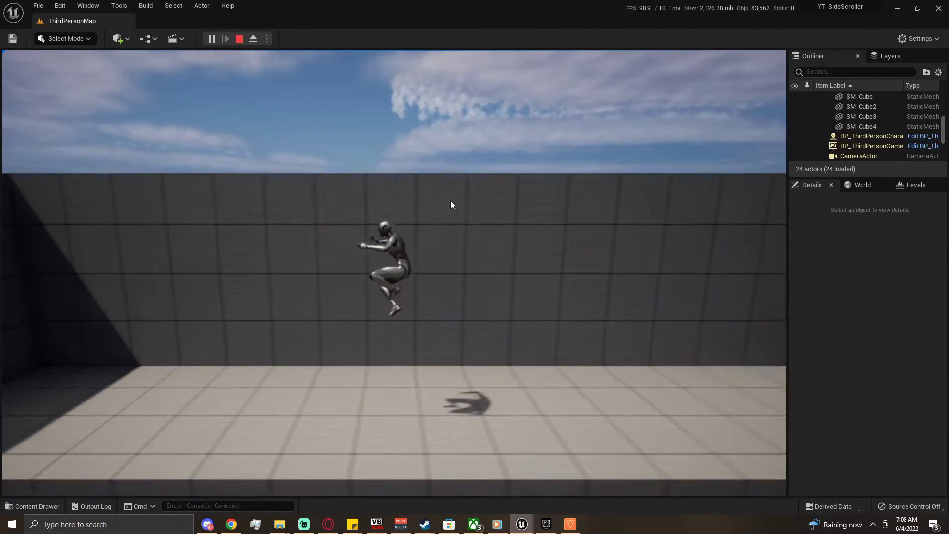
key("Escape")
Enable camera lag with a Camera Lag Speed of 1.0 on the CameraBoom of BP_ThirdPersonCharacter and compile the blueprint.
left_click(49, 505)
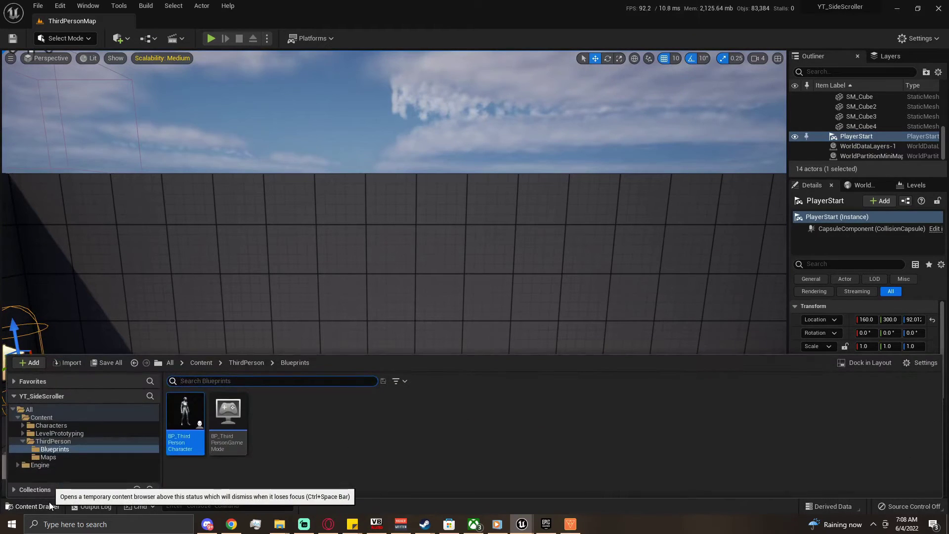
double_click(184, 419)
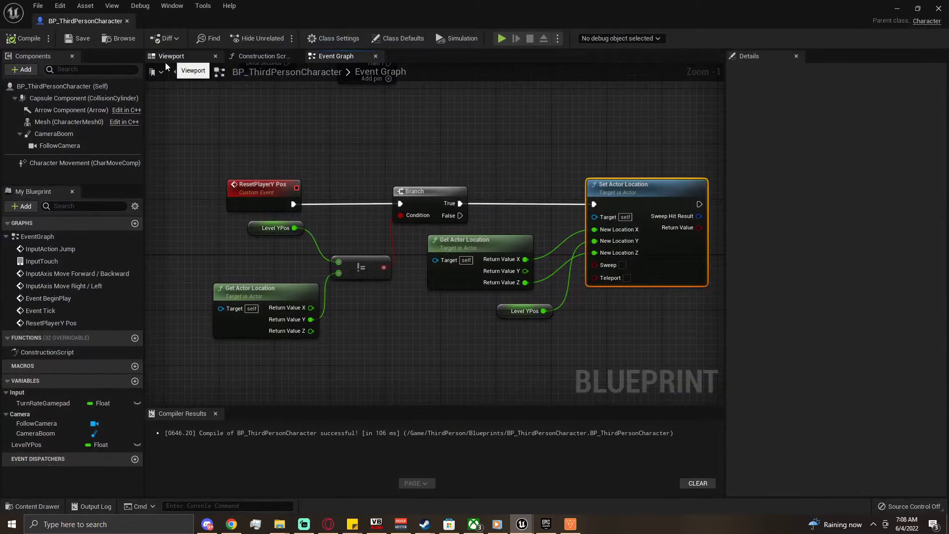
left_click(51, 134)
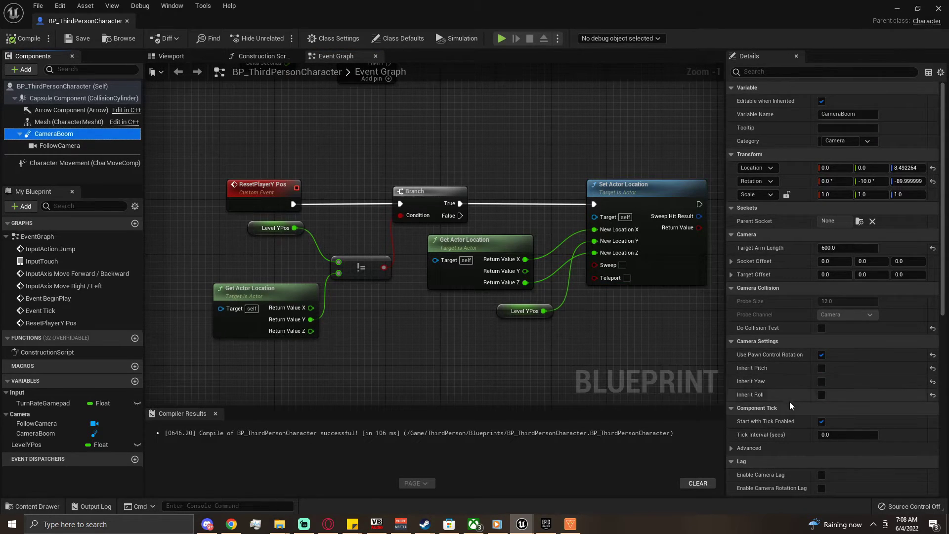
scroll(835, 420, "down", 3)
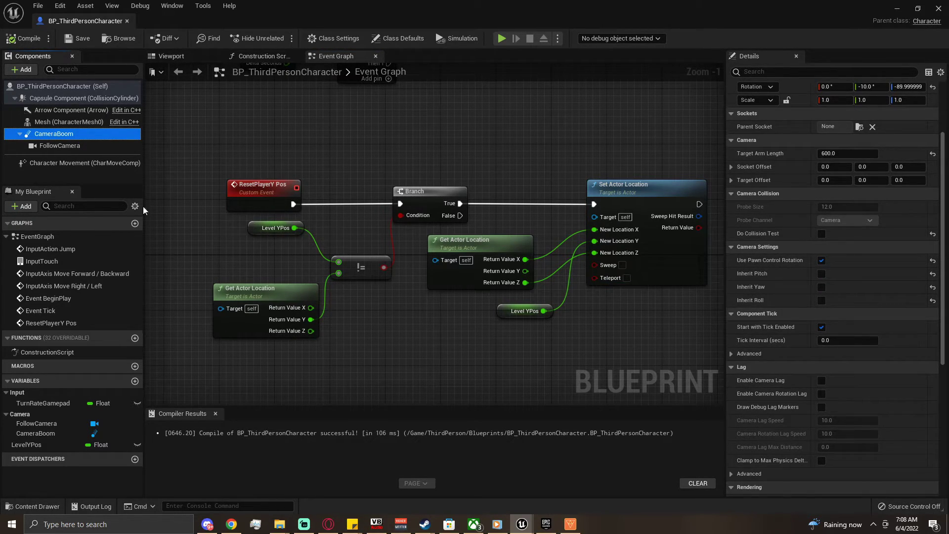
scroll(805, 345, "down", 1)
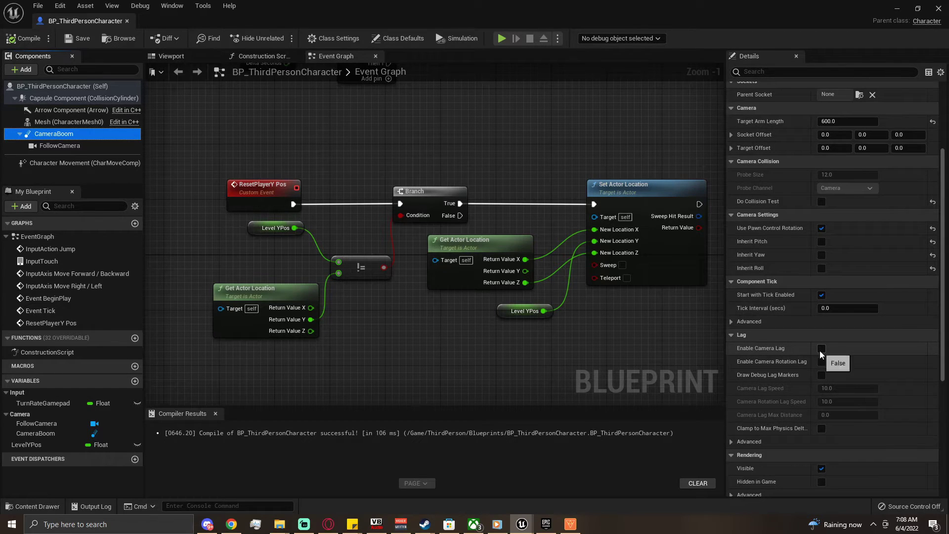
left_click(821, 349)
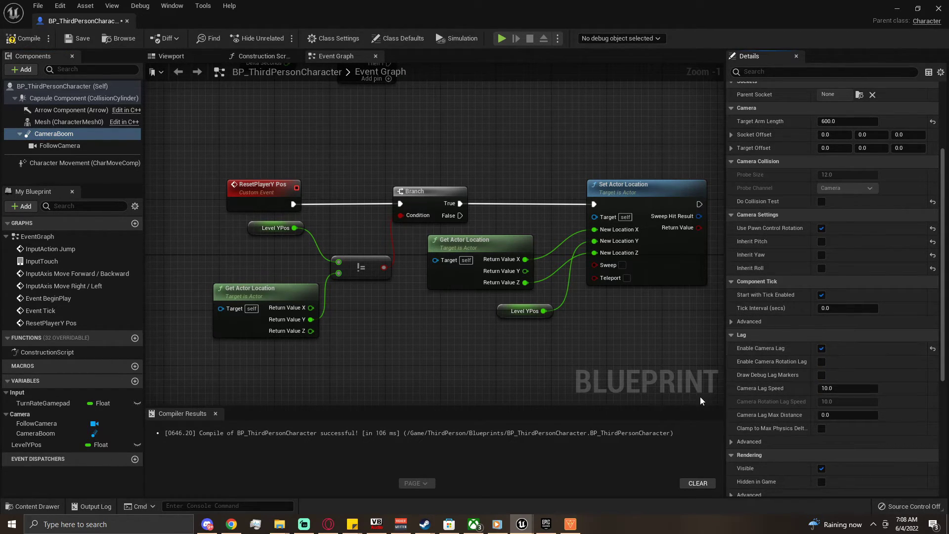
left_click(846, 388)
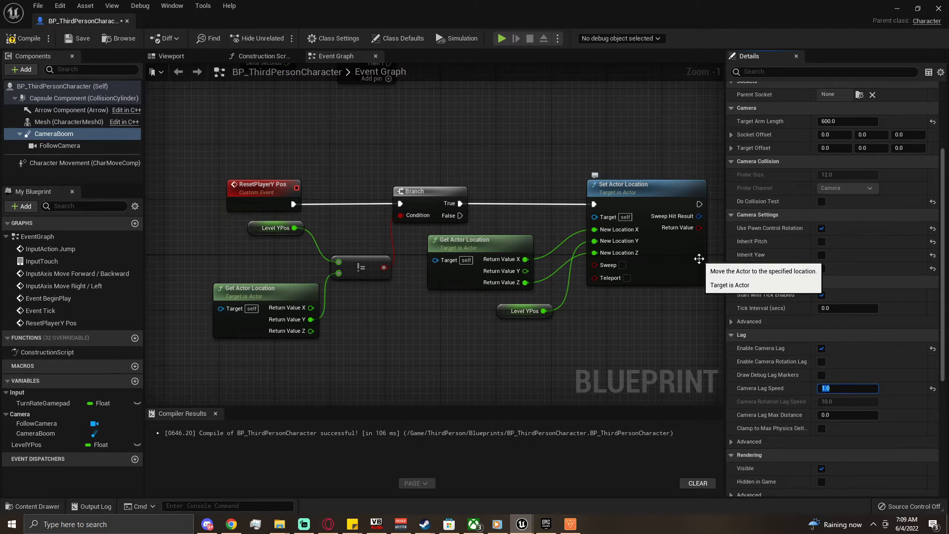
left_click(24, 38)
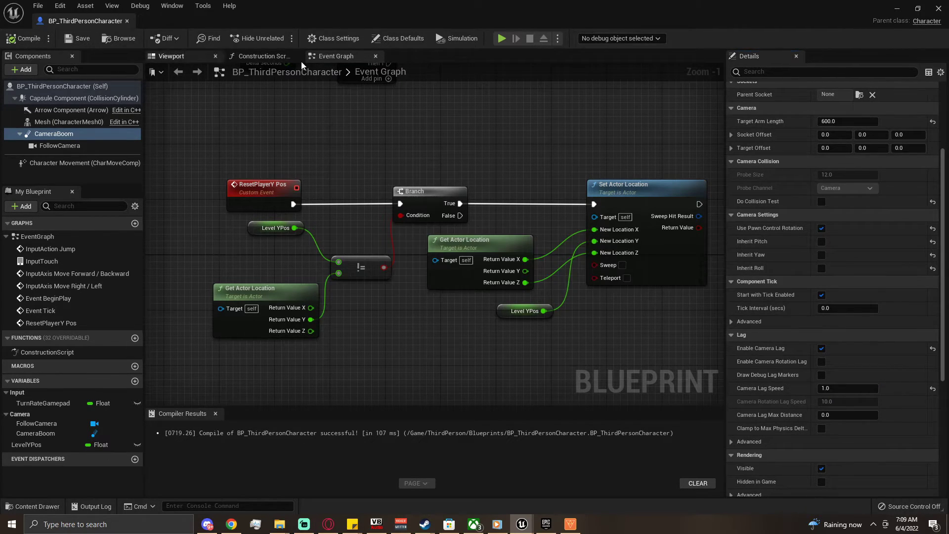
Return to the level and playtest the delayed camera by running the character in both directions.
left_click(896, 8)
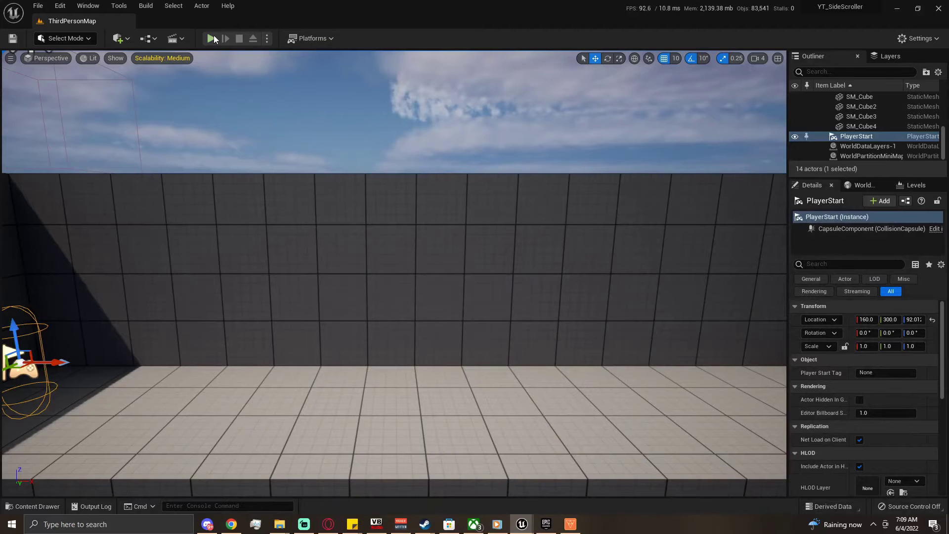
left_click(211, 39)
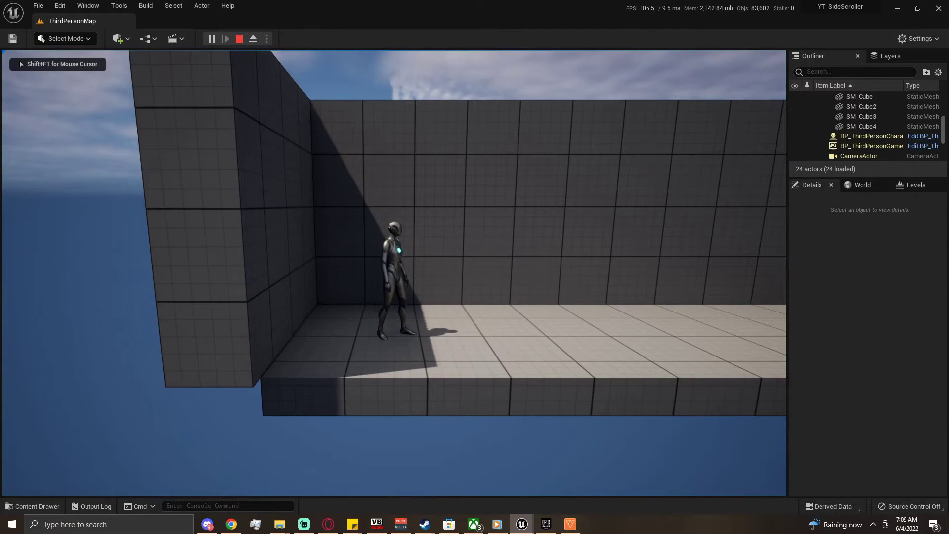
key("d")
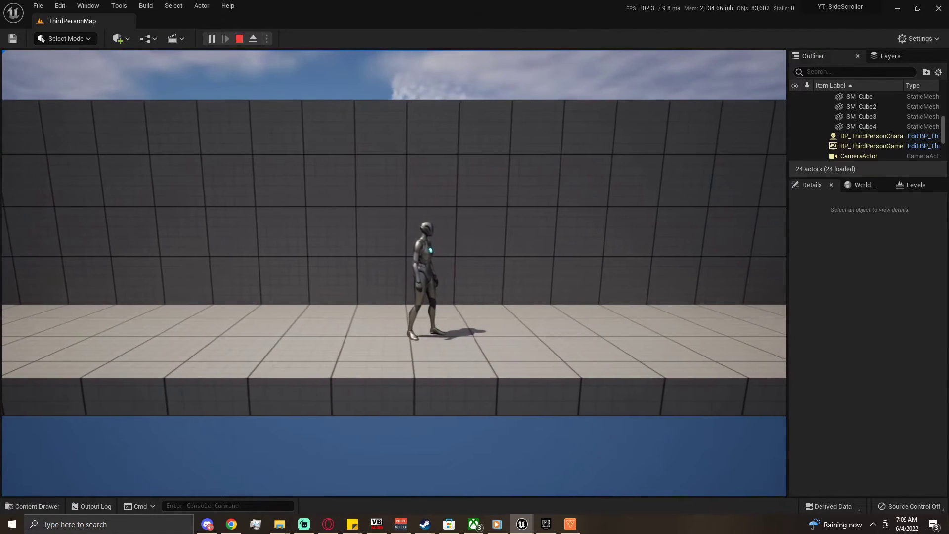
key("a")
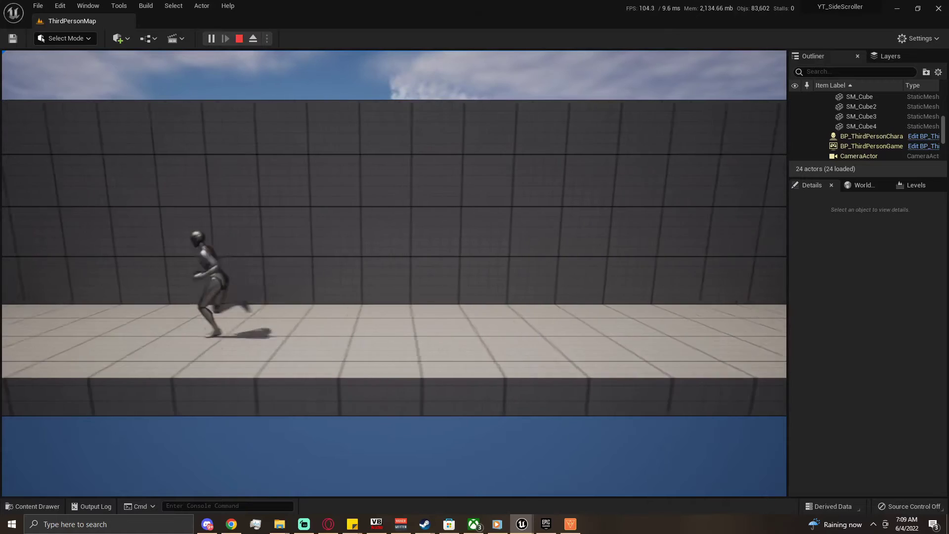
key("Escape")
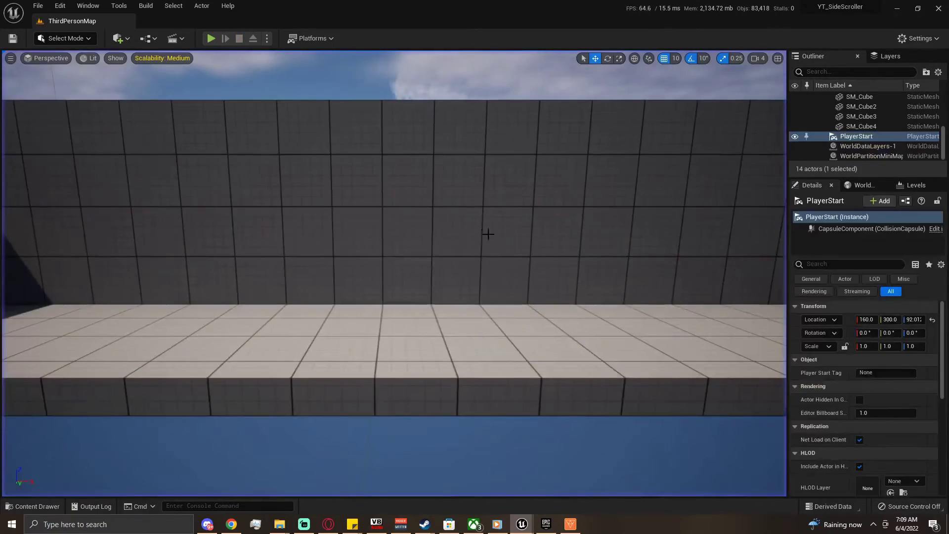
Set the CameraBoom's Camera Lag Speed to 3.5 in the character blueprint and recompile.
key("alt+Tab")
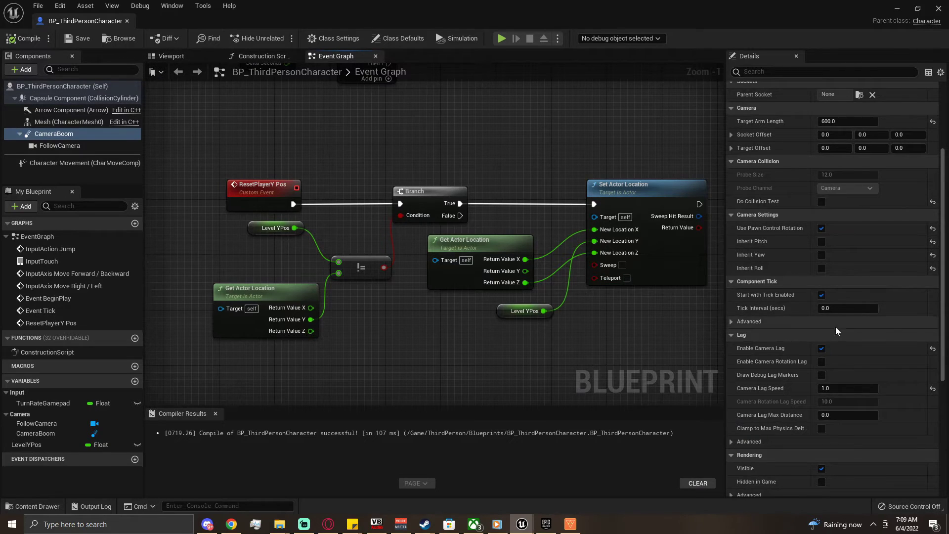
left_click(62, 133)
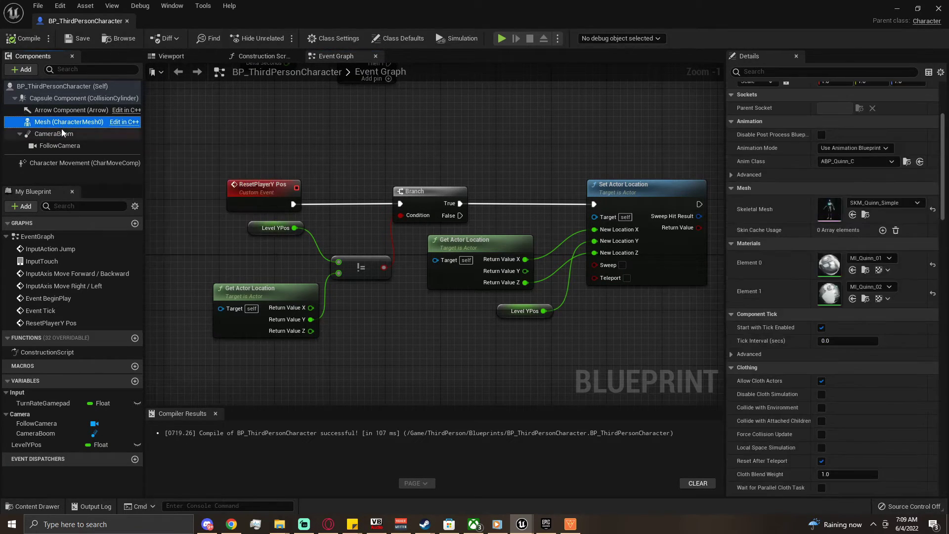
left_click(840, 388)
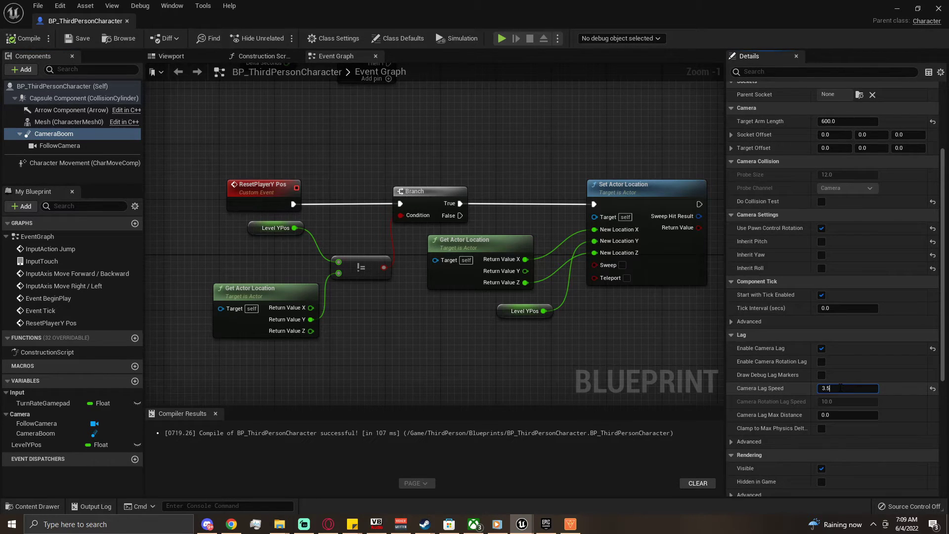
left_click(23, 38)
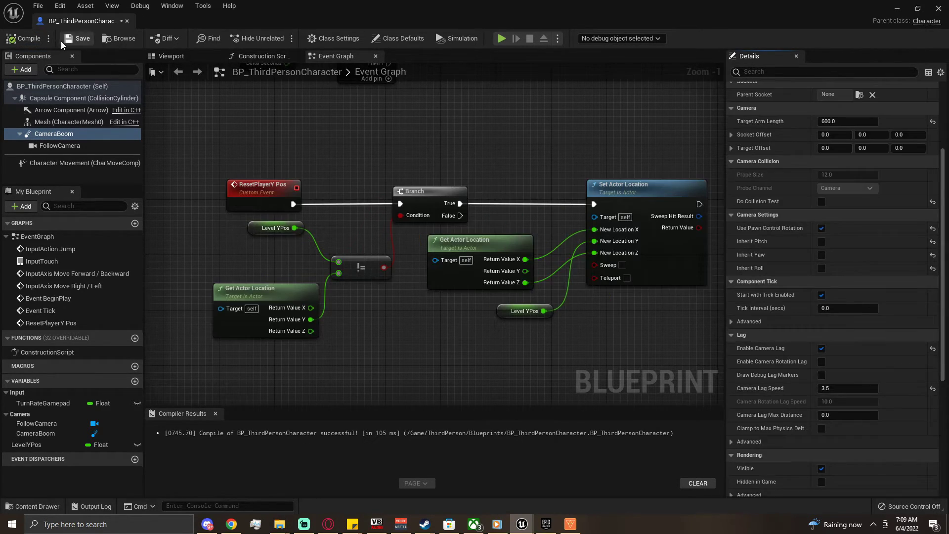
Return to the level and playtest the 3.5 camera lag by running the character back and forth and jumping.
left_click(897, 9)
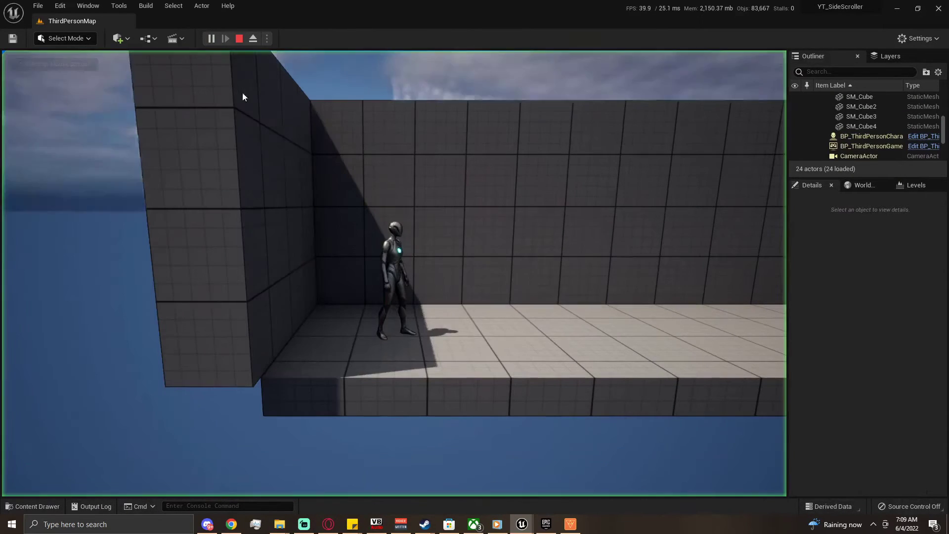
left_click(244, 95)
key("d")
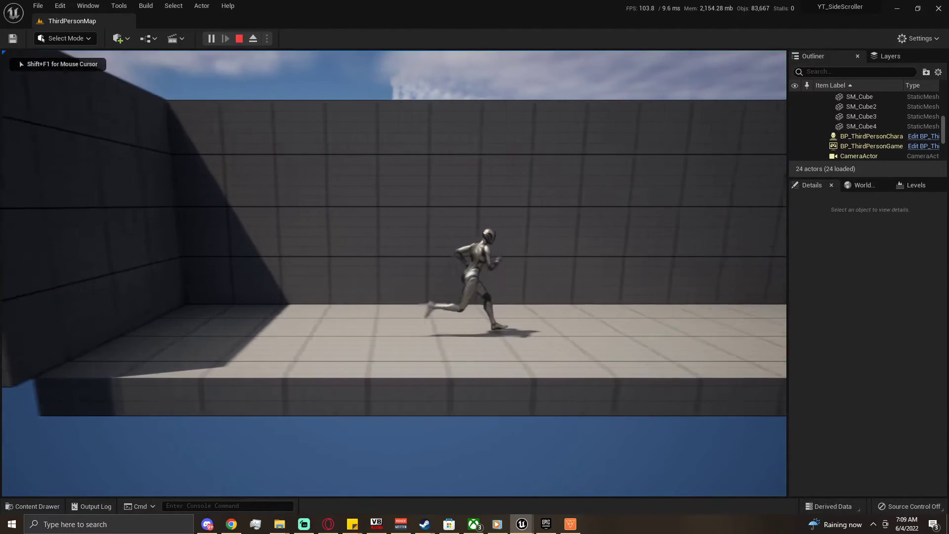
key("a")
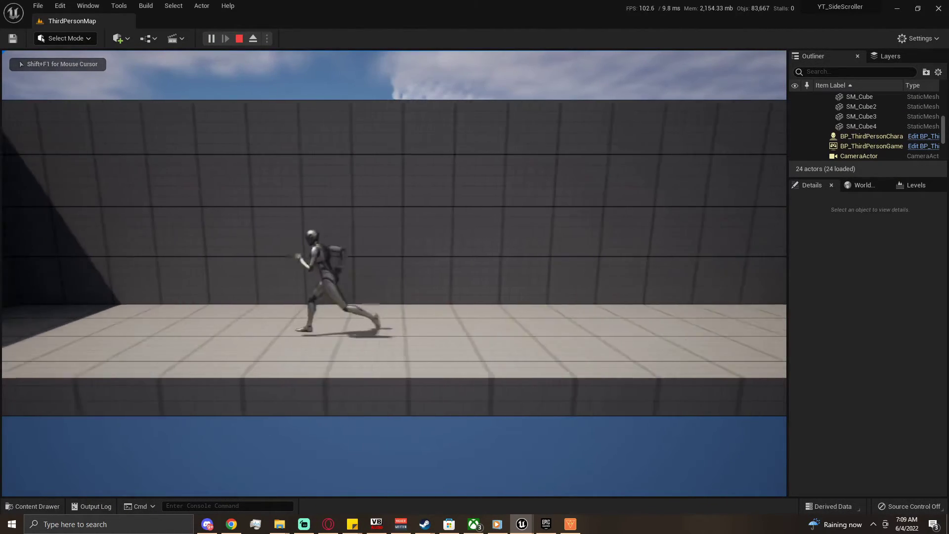
key("d")
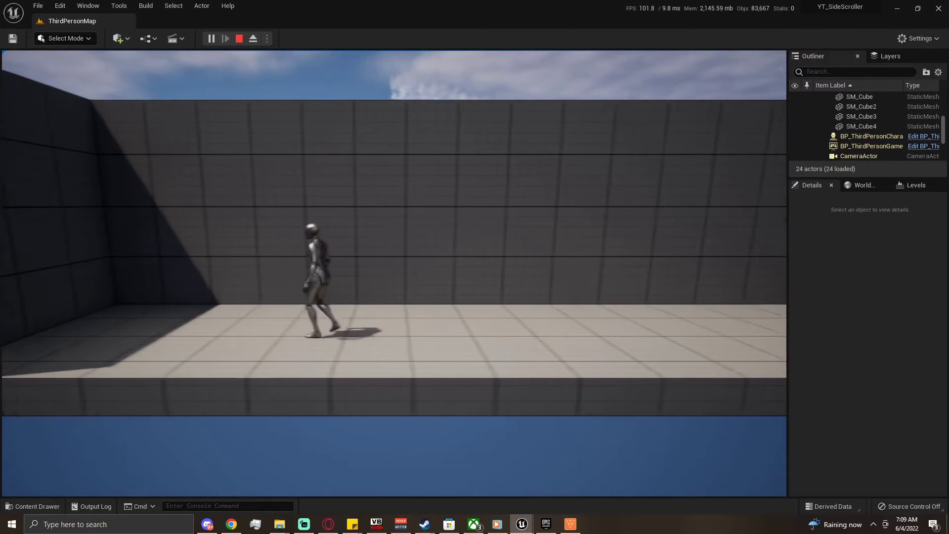
key("d")
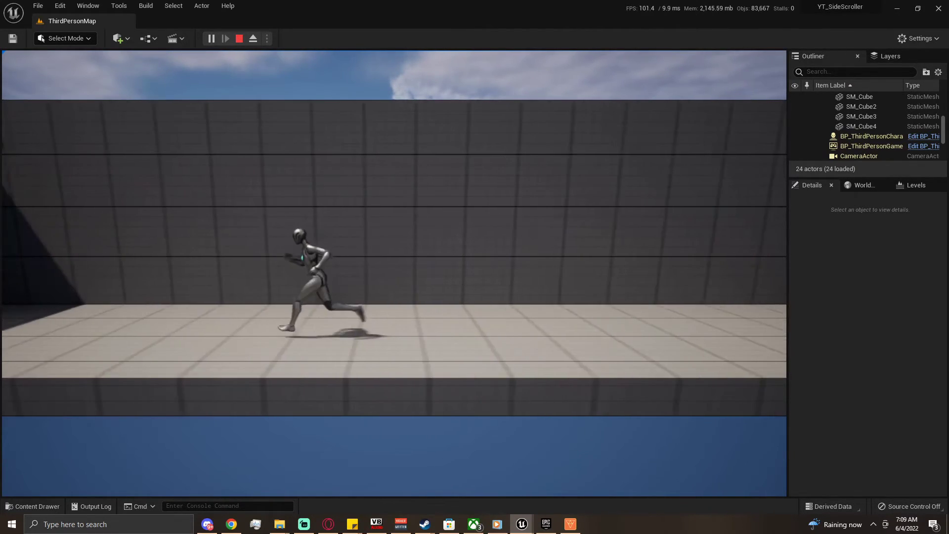
key("d")
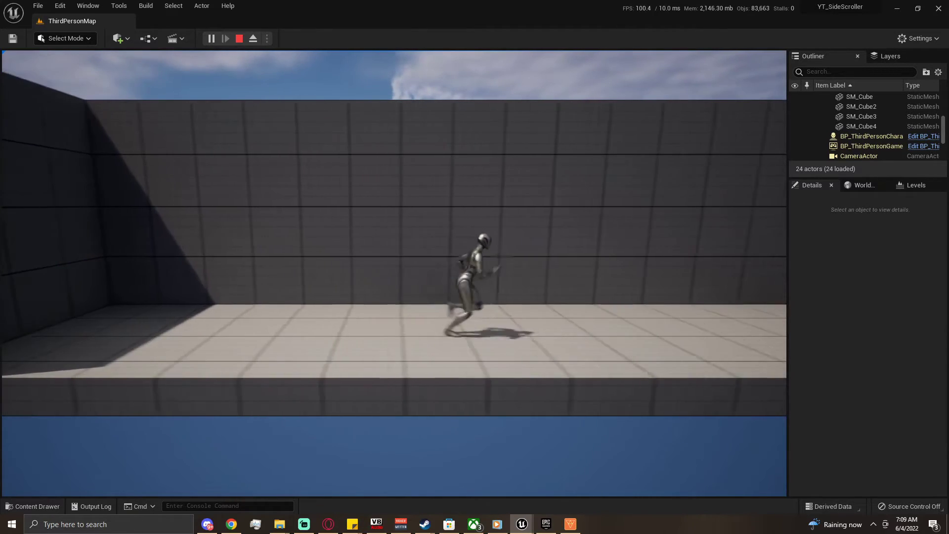
key("a")
key("a")
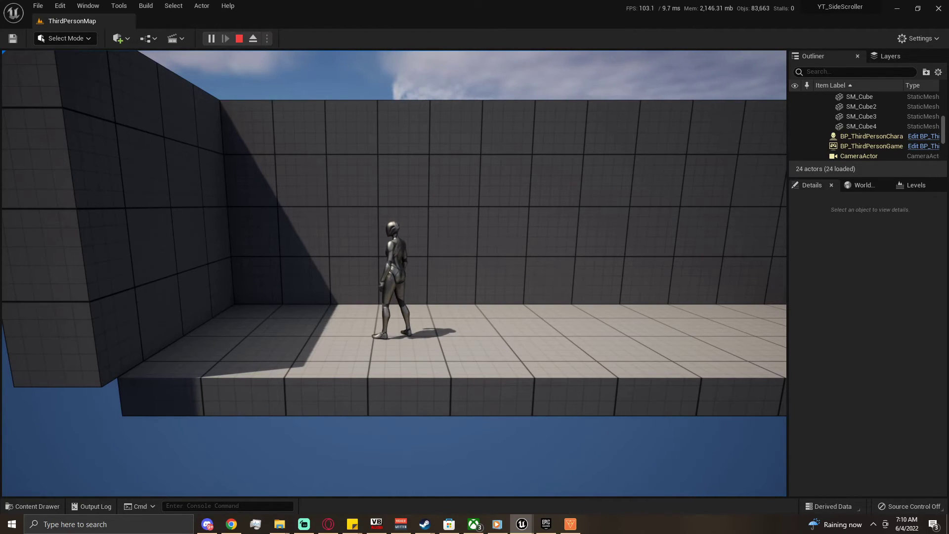
key("d")
key("space")
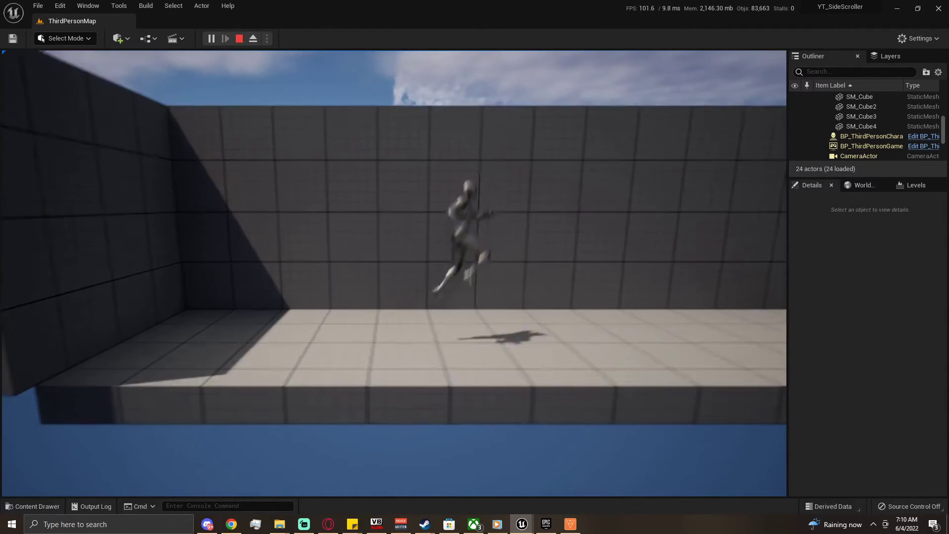
key("Escape")
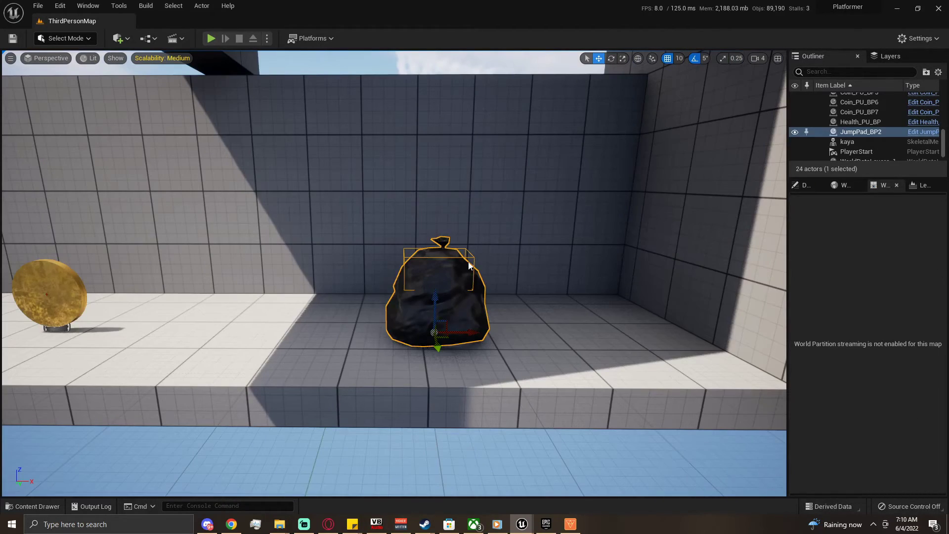
Playtest the level of the Platformer project, running and jumping past the orange spike and the coin to the garbage-bag jump pad.
key("alt+p")
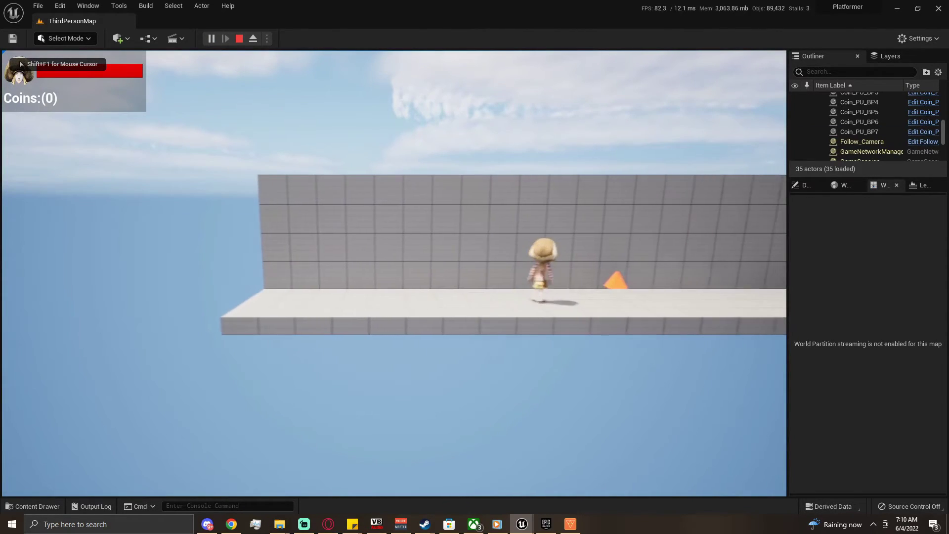
key("a")
key("d")
key("space")
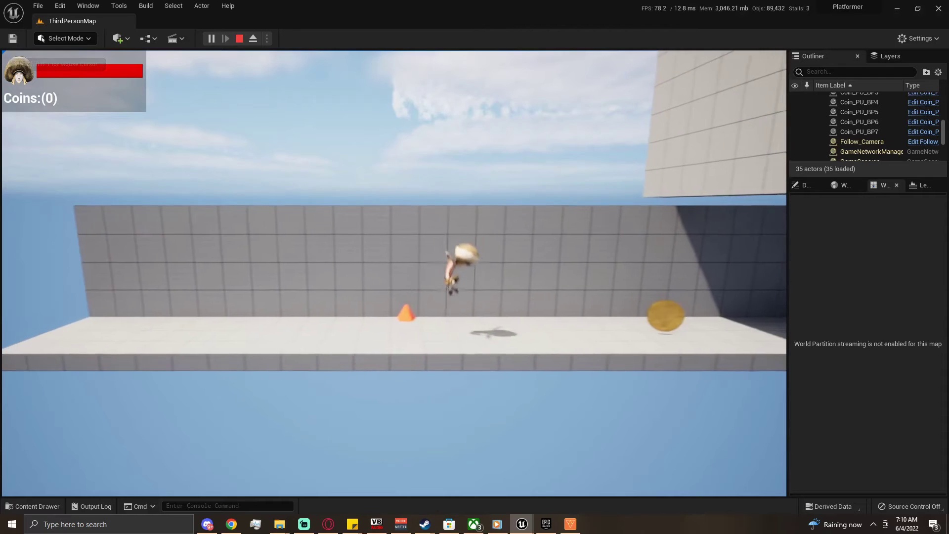
key("d")
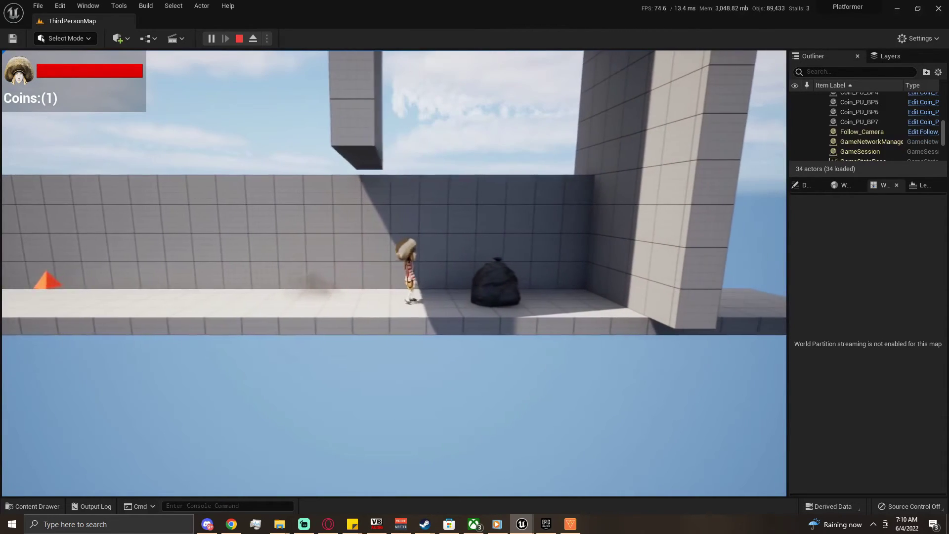
key("space")
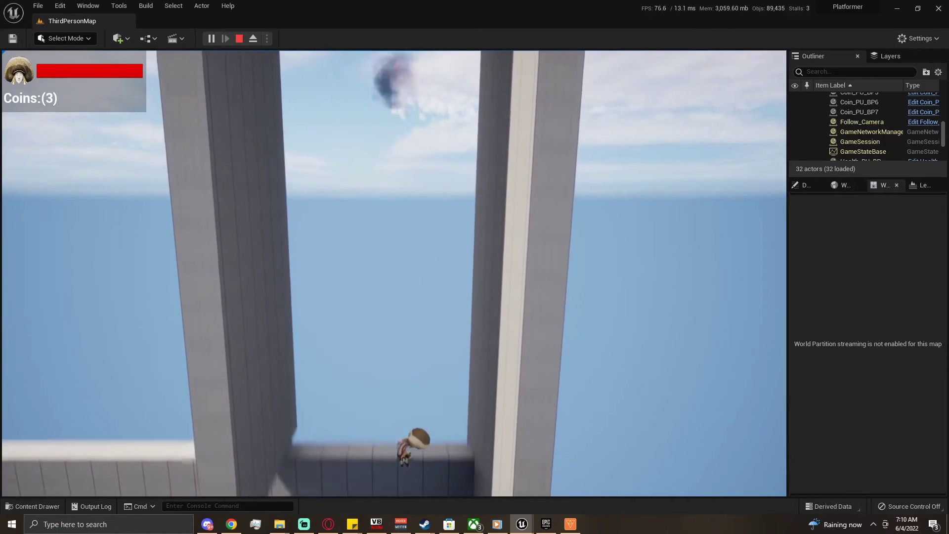
Wall-jump the character up between the two tall towers to collect the floating coins and test the vertical camera follow.
key("space")
key("space")
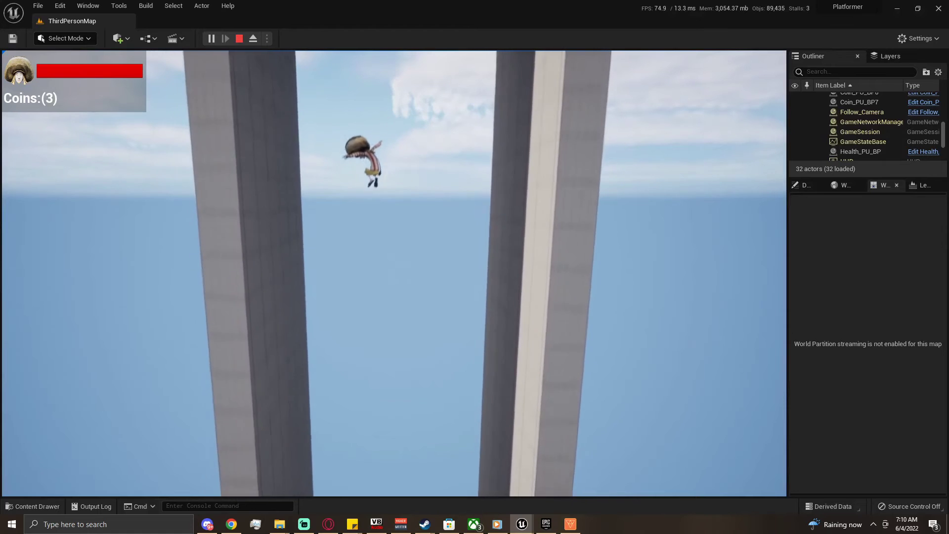
key("space")
key("space")
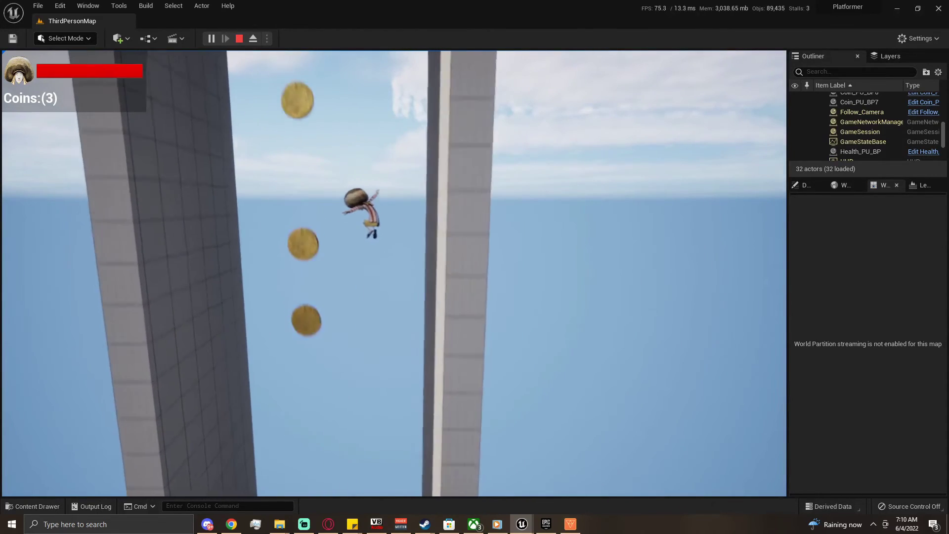
key("space")
key("space")
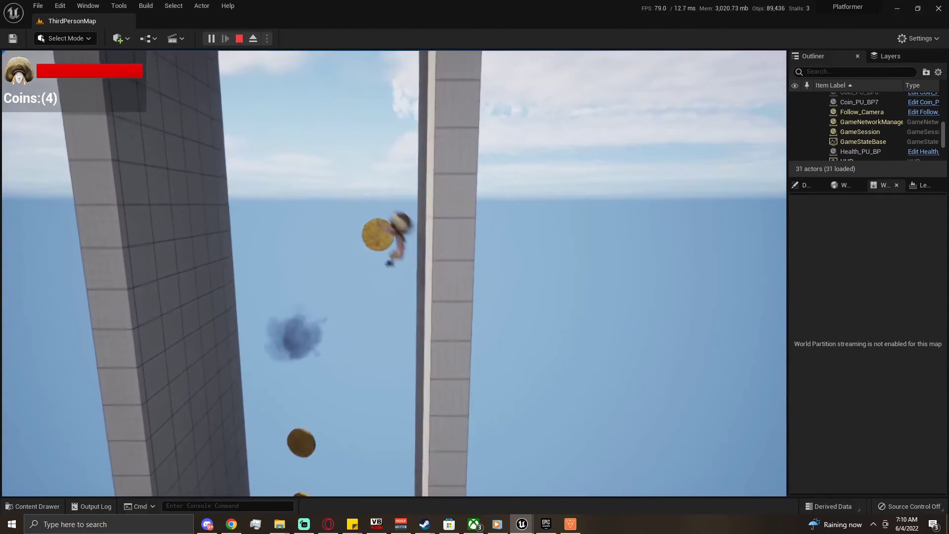
key("space")
key("space")
key("space")
key("space")
key("space")
key("space")
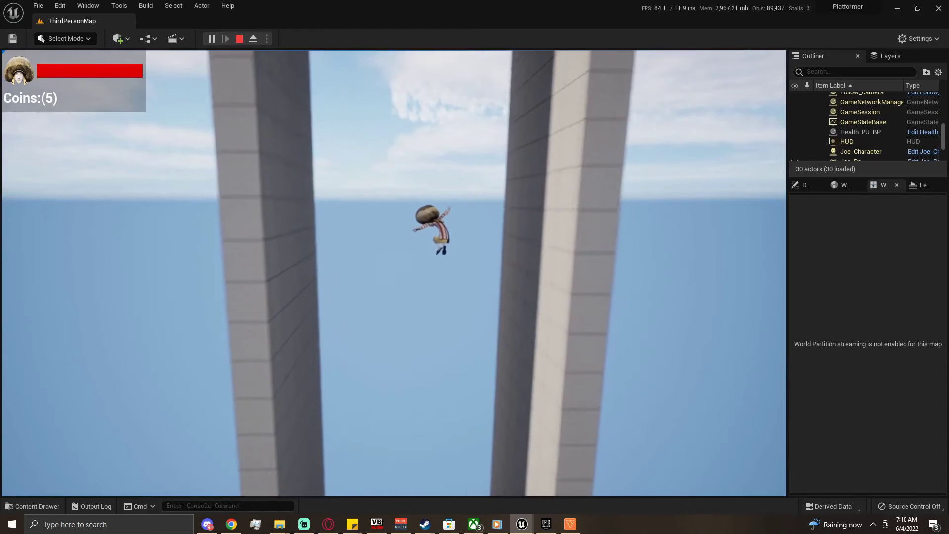
key("space")
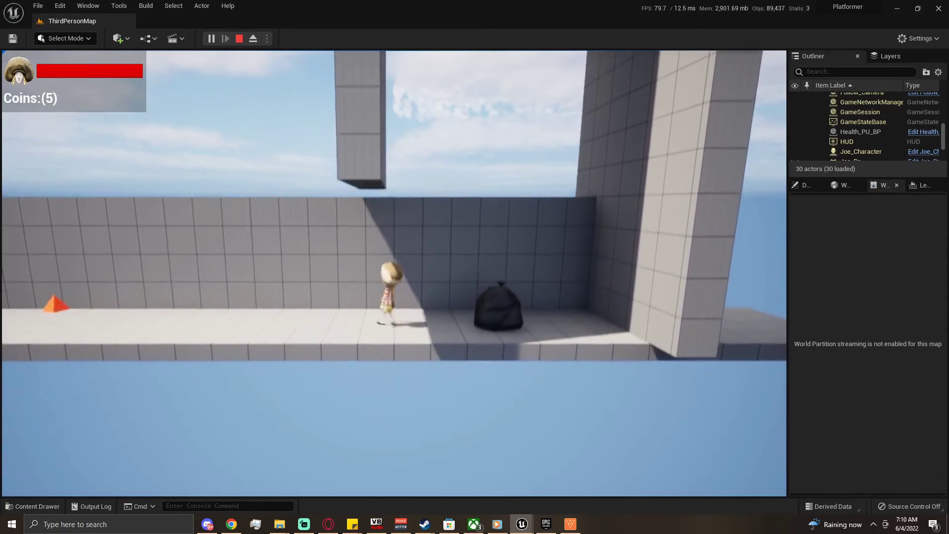
Climb to the top of the tower by wall-jumping, end the playtest and inspect the level's towers and walkway in the editor.
key("a")
key("space")
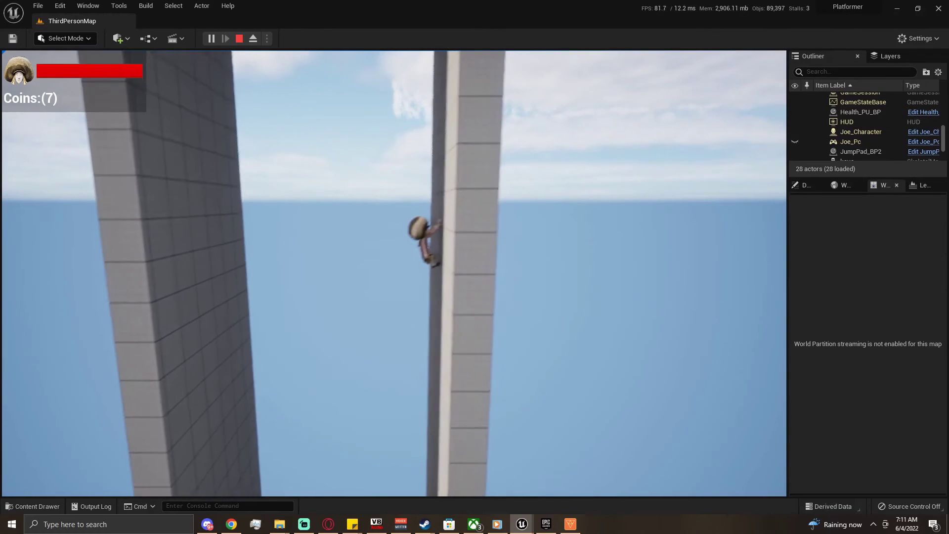
key("space")
key("space")
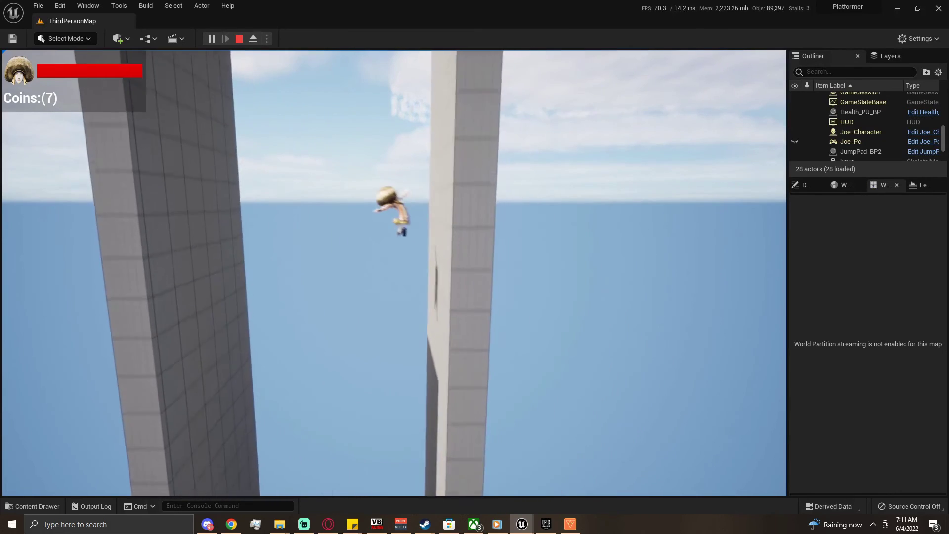
key("space")
key("space")
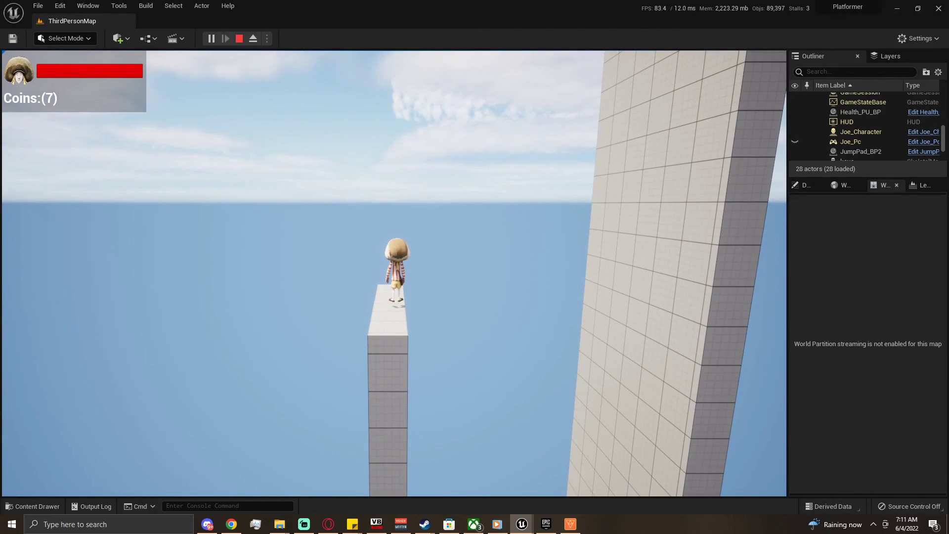
key("Escape")
right_click_drag(472, 159, 392, 334)
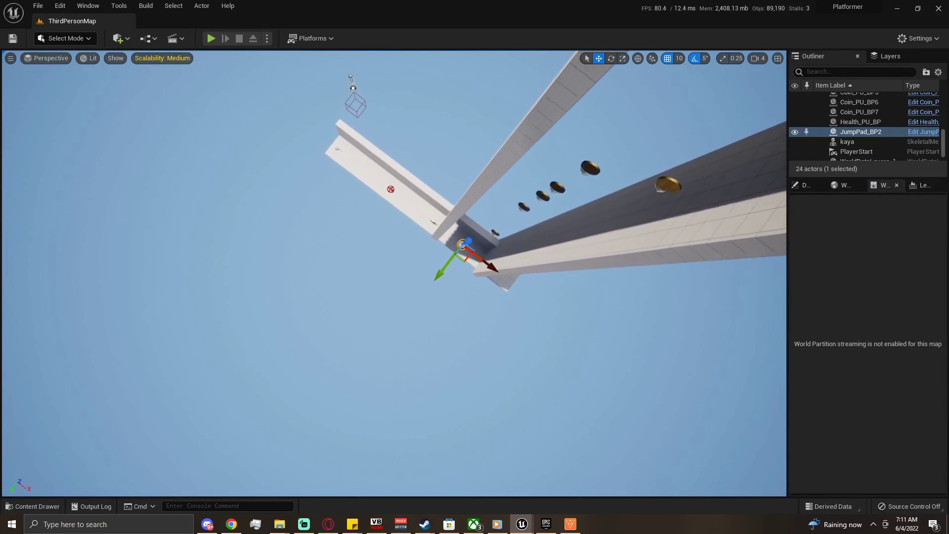
mouse_move(433, 164)
right_mouse_down()
mouse_move(411, 145)
mouse_move(423, 141)
mouse_move(417, 119)
mouse_move(494, 99)
mouse_move(428, 171)
mouse_move(431, 163)
right_mouse_up()
key("w")
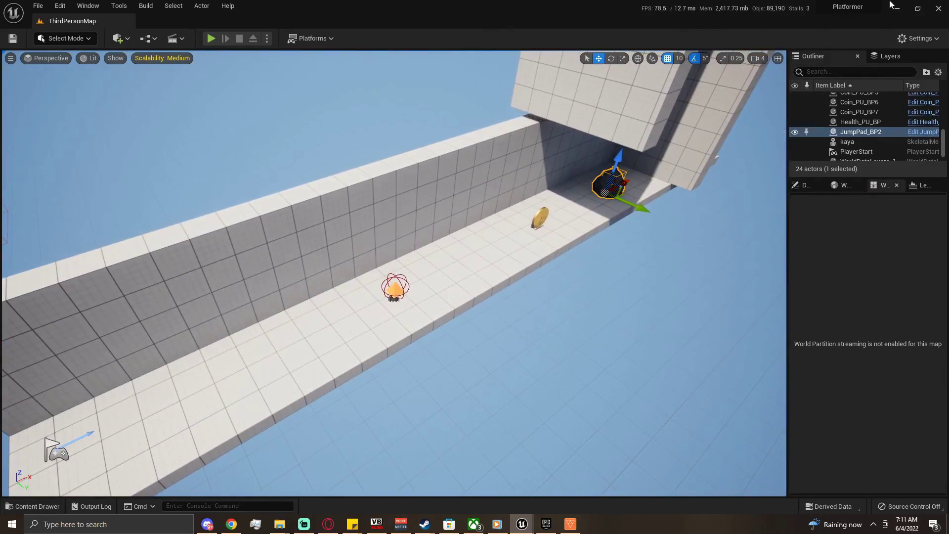